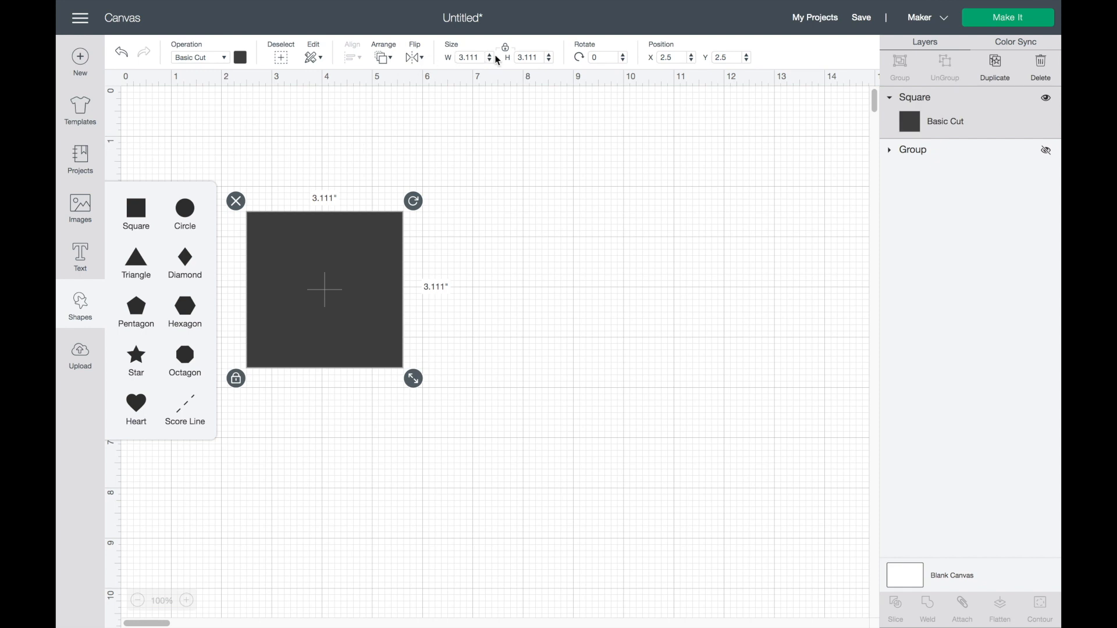
Step: Unlock the square's proportions, resize it to 3" wide by 4" high and move it up near the canvas's upper-left area
{"action": "left_click", "coordinate": [508, 50]}
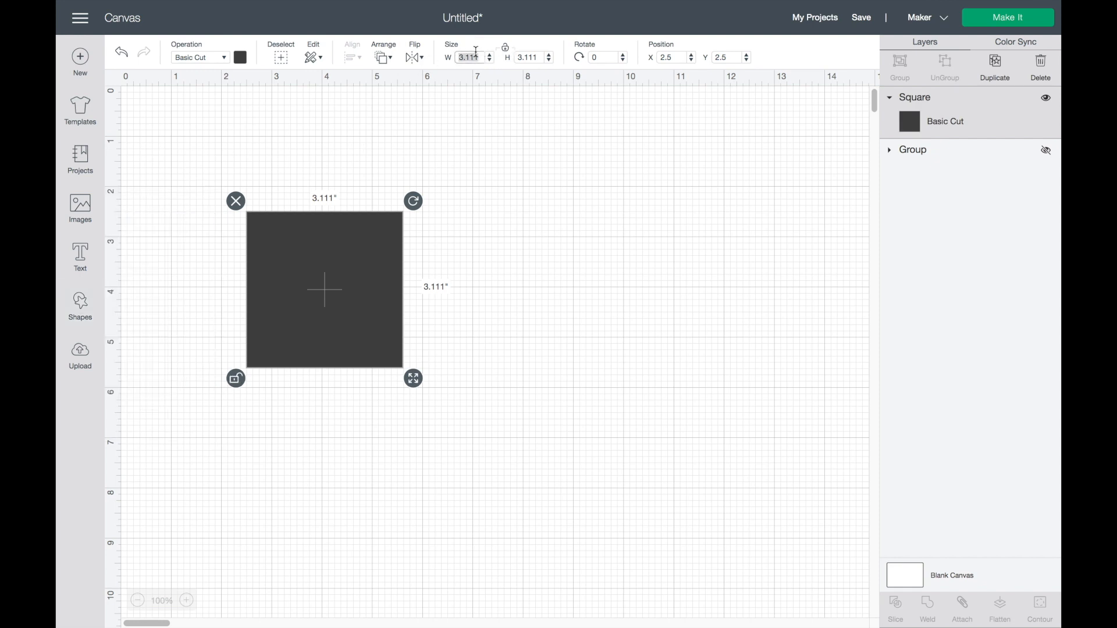
{"action": "left_click", "coordinate": [528, 55]}
{"action": "type", "text": "4"}
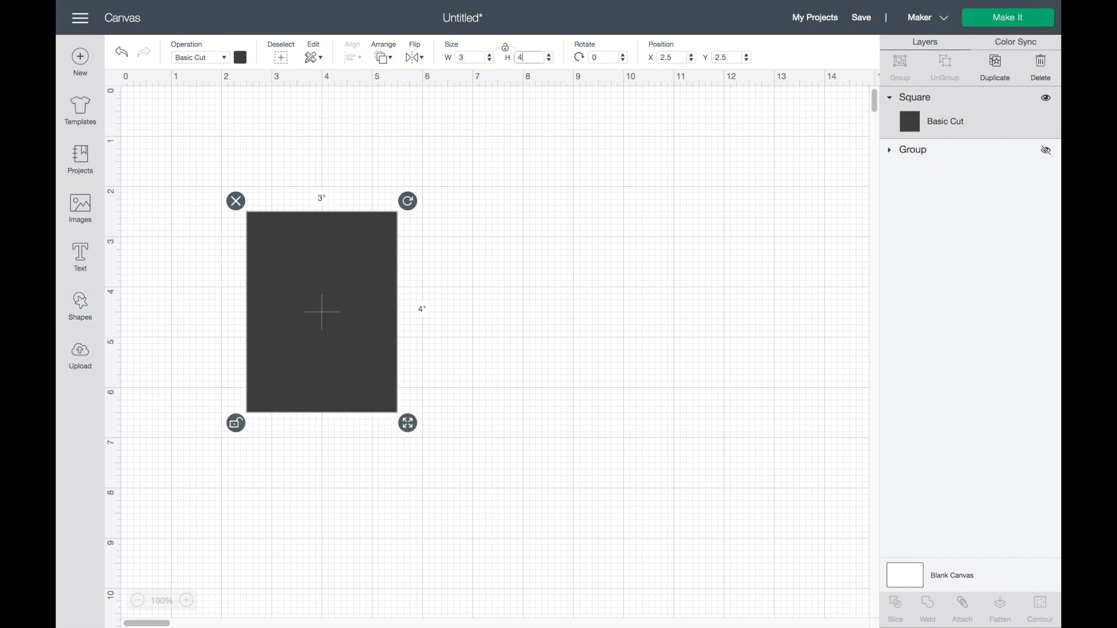
{"action": "left_click_drag", "start_coordinate": [357, 252], "coordinate": [345, 192]}
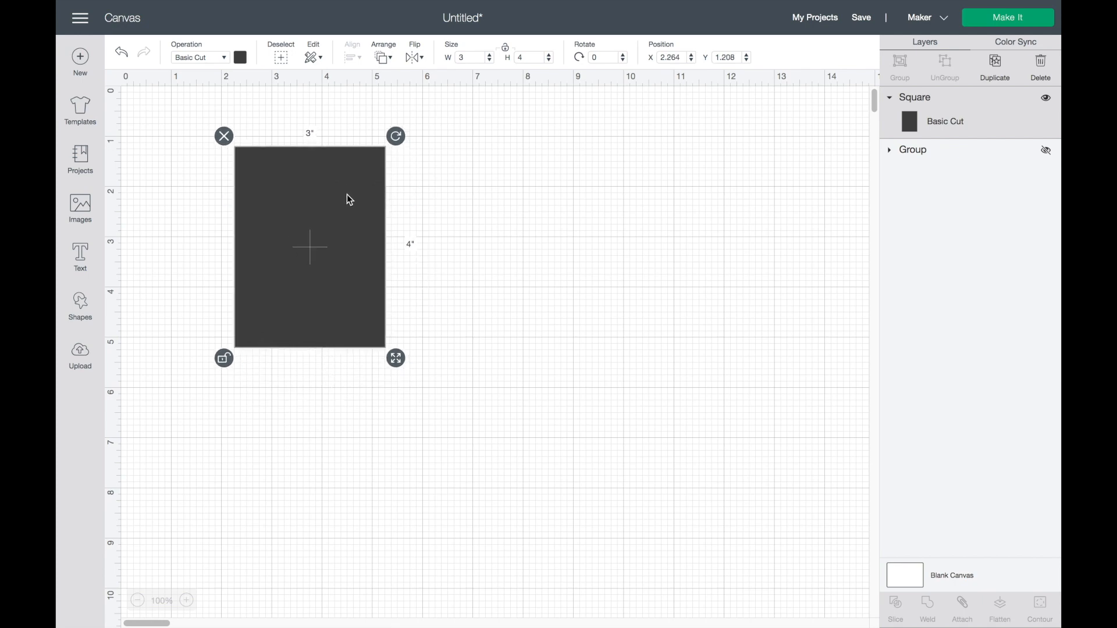
Step: Add a triangle with unlocked proportions, 3" wide and 1" high
{"action": "left_click", "coordinate": [85, 310]}
{"action": "left_click", "coordinate": [135, 256]}
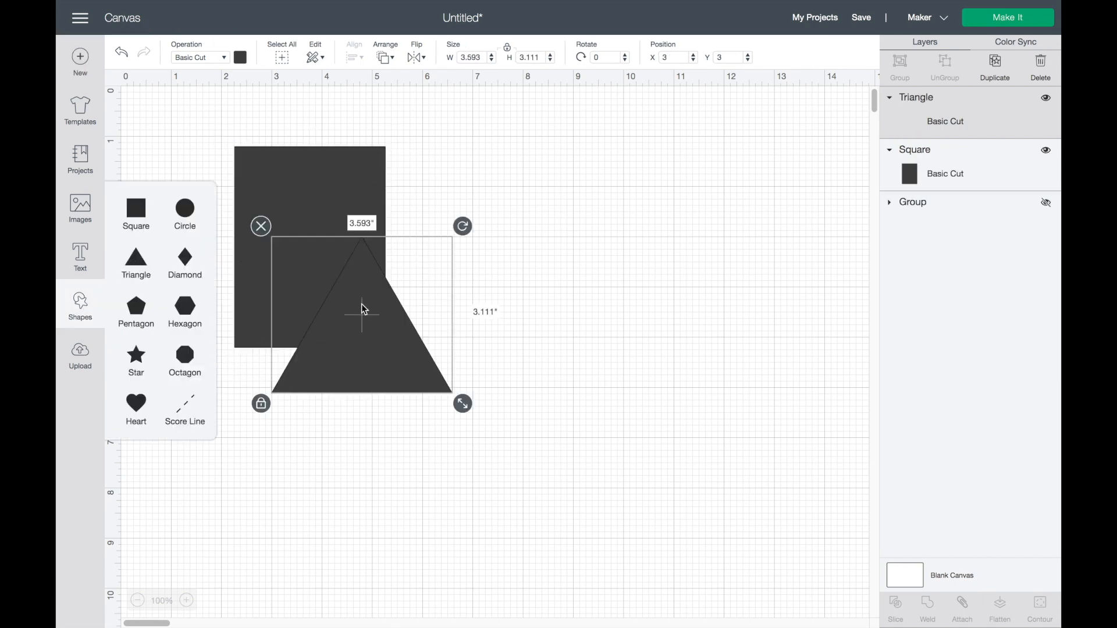
{"action": "left_click", "coordinate": [507, 46]}
{"action": "left_click", "coordinate": [468, 59]}
{"action": "left_click", "coordinate": [526, 58]}
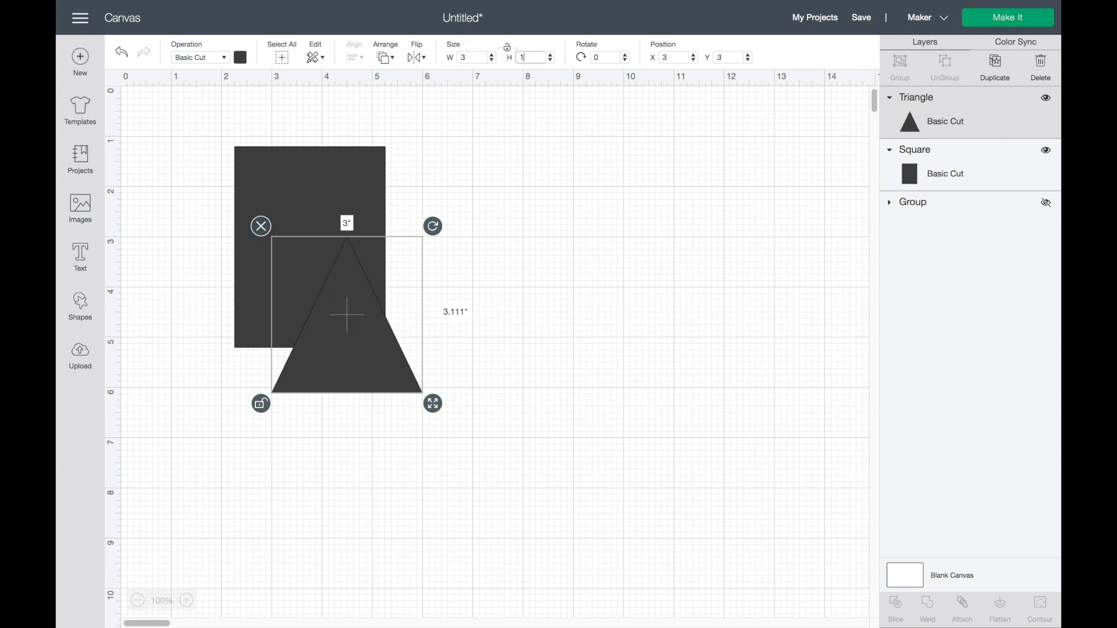
{"action": "key", "text": "Return"}
Step: Try to align the triangle and the rectangle along their bottom edges
{"action": "left_click_drag", "start_coordinate": [440, 386], "coordinate": [365, 101]}
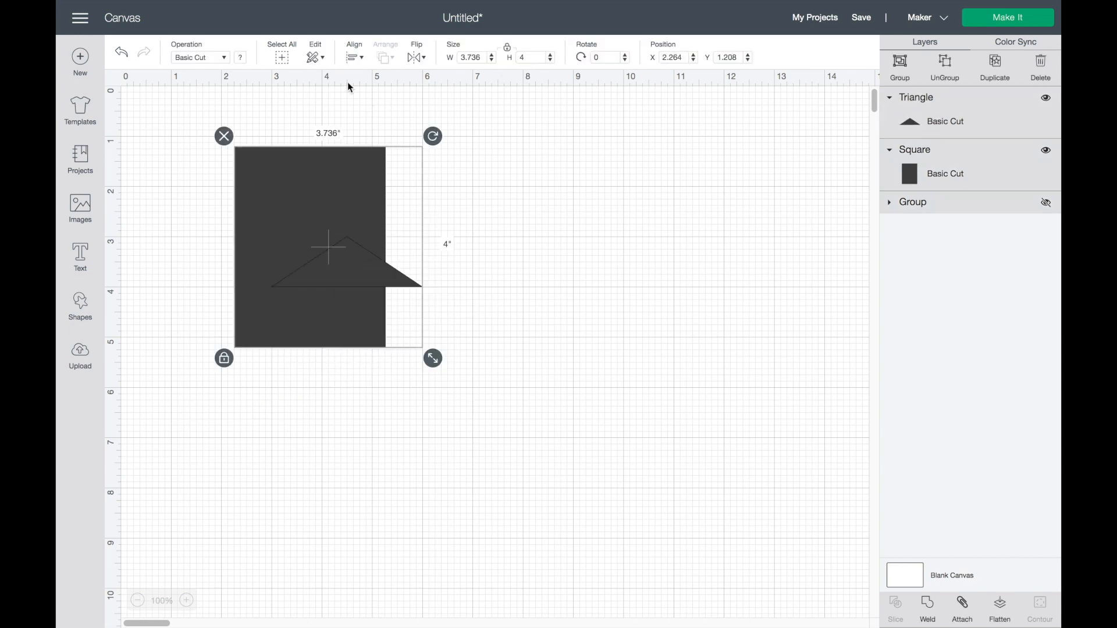
{"action": "left_click", "coordinate": [353, 60]}
{"action": "left_click", "coordinate": [351, 64]}
{"action": "left_click", "coordinate": [352, 63]}
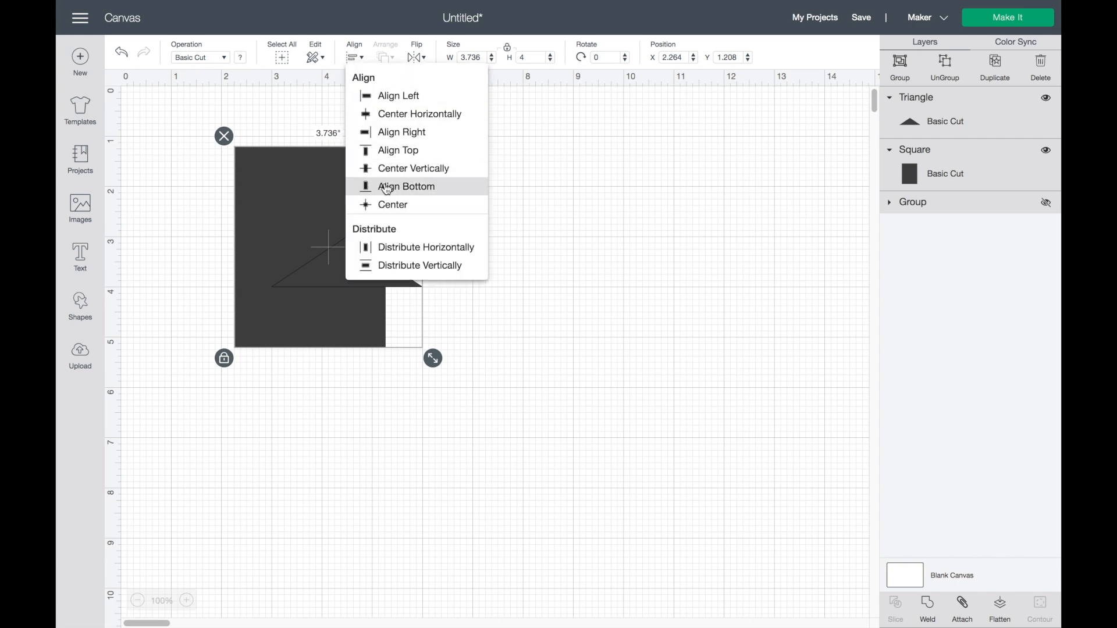
{"action": "left_click", "coordinate": [410, 184]}
{"action": "left_click_drag", "start_coordinate": [431, 229], "coordinate": [431, 229]}
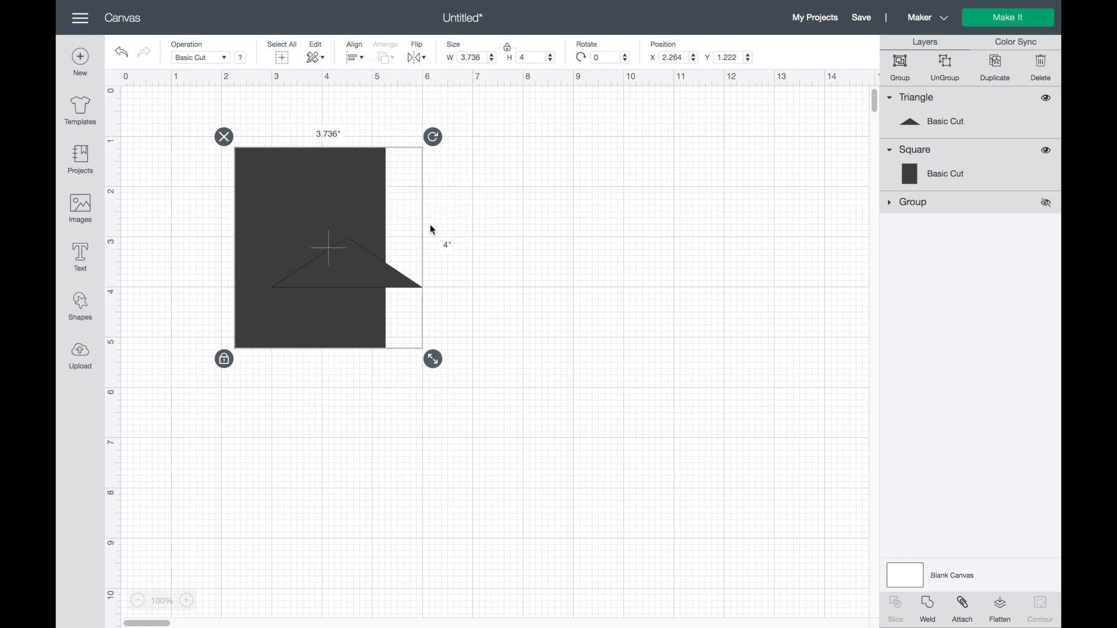
{"action": "left_click", "coordinate": [548, 304]}
Step: Center only the triangle and rectangle on each other and align them along their bottom edges
{"action": "left_click", "coordinate": [384, 283]}
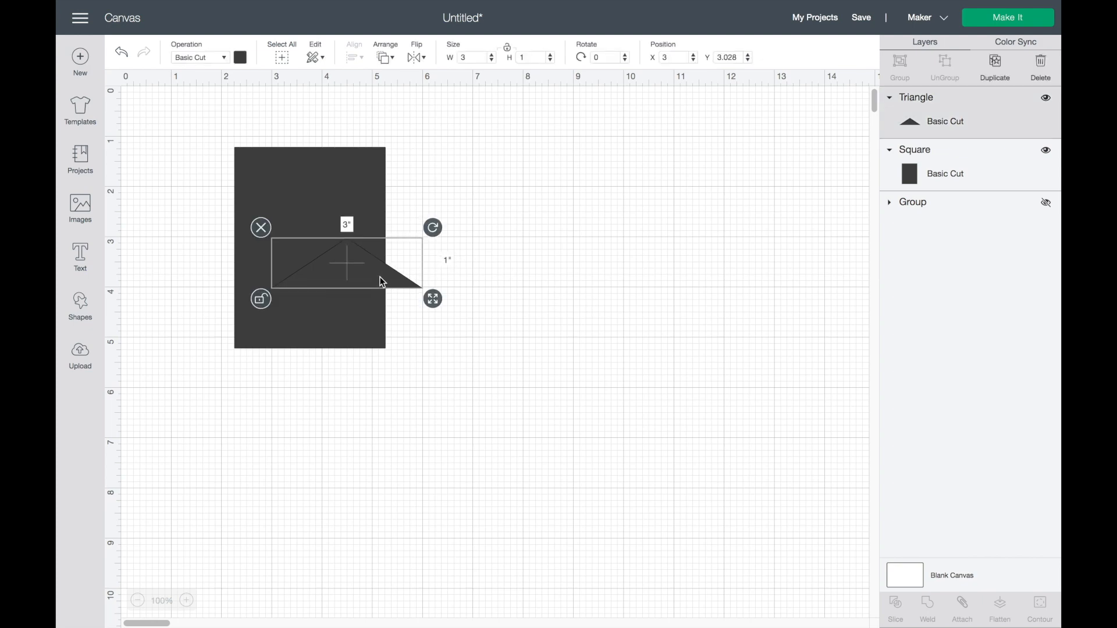
{"action": "left_click", "coordinate": [362, 316], "text": "shift"}
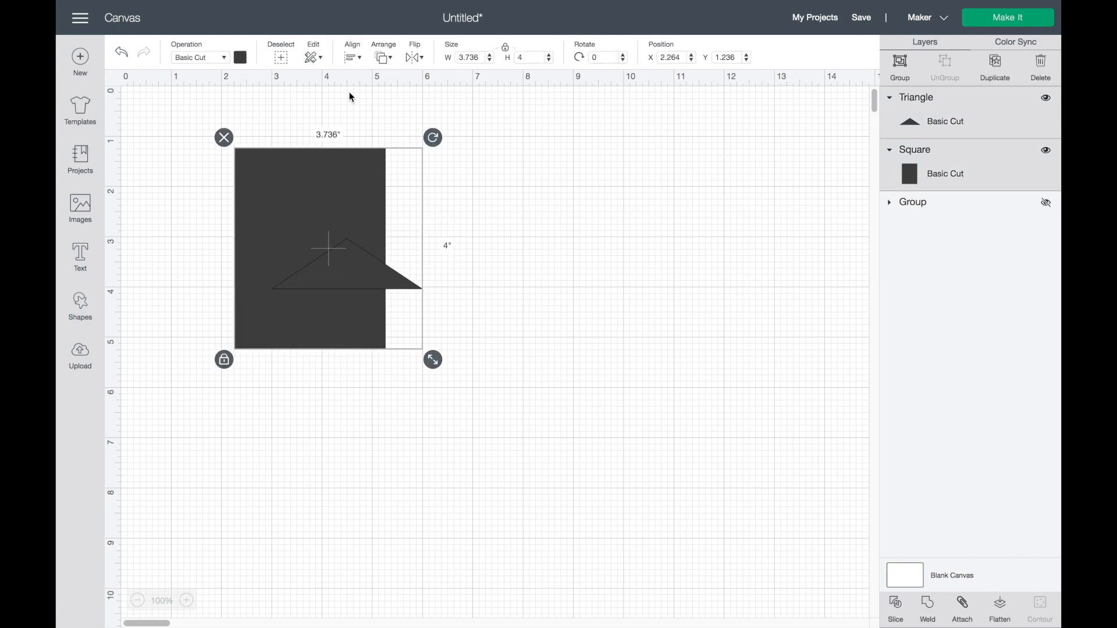
{"action": "left_click", "coordinate": [353, 58]}
{"action": "left_click", "coordinate": [400, 211]}
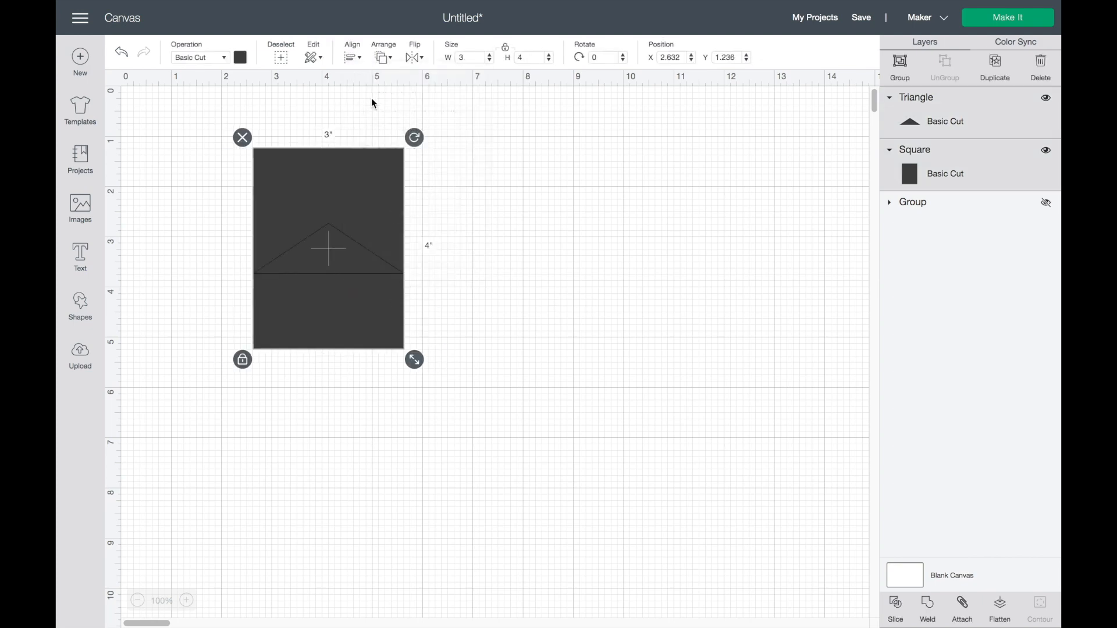
{"action": "left_click", "coordinate": [352, 59]}
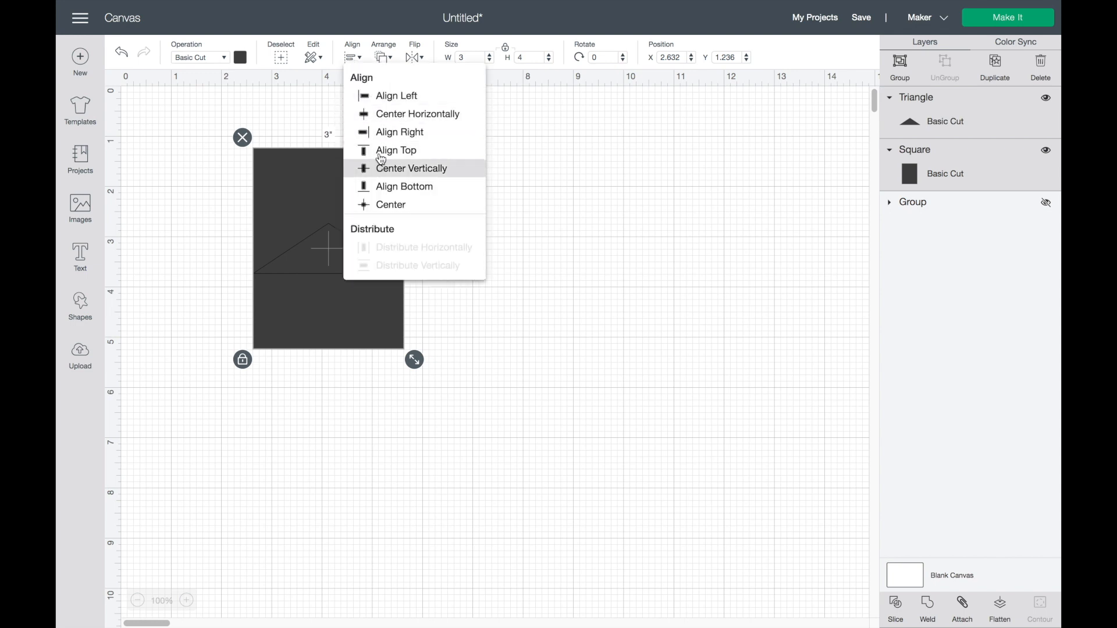
{"action": "left_click", "coordinate": [382, 192]}
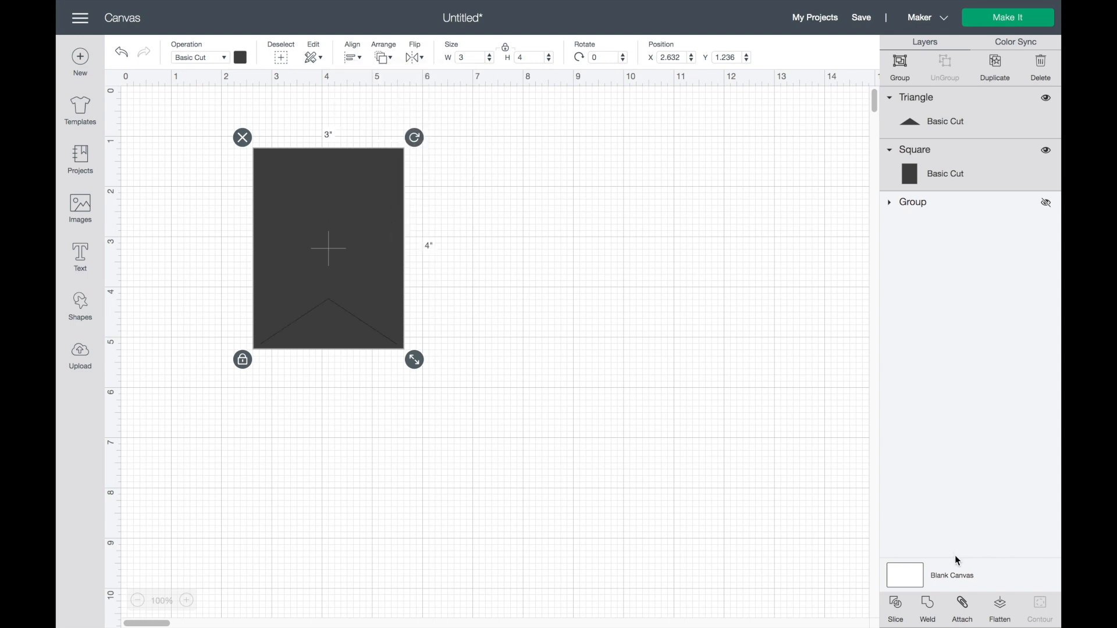
Step: Slice the triangle out of the rectangle and delete both leftover triangle pieces
{"action": "left_click", "coordinate": [896, 608]}
{"action": "left_click_drag", "start_coordinate": [301, 265], "coordinate": [660, 255]}
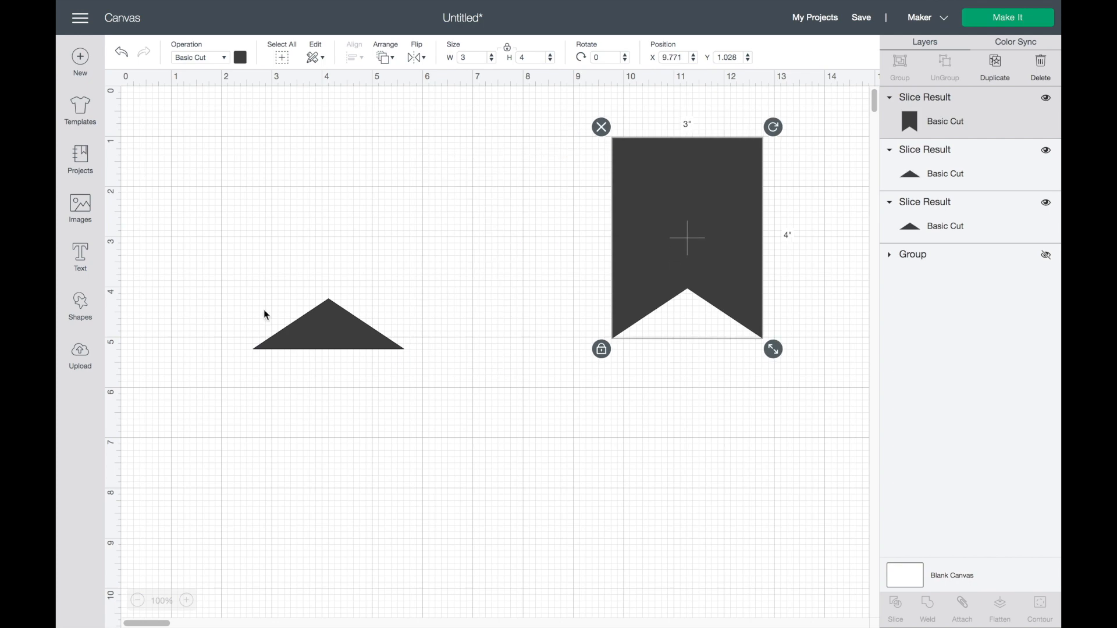
{"action": "left_click", "coordinate": [306, 337]}
{"action": "key", "text": "Delete"}
{"action": "left_click", "coordinate": [306, 337]}
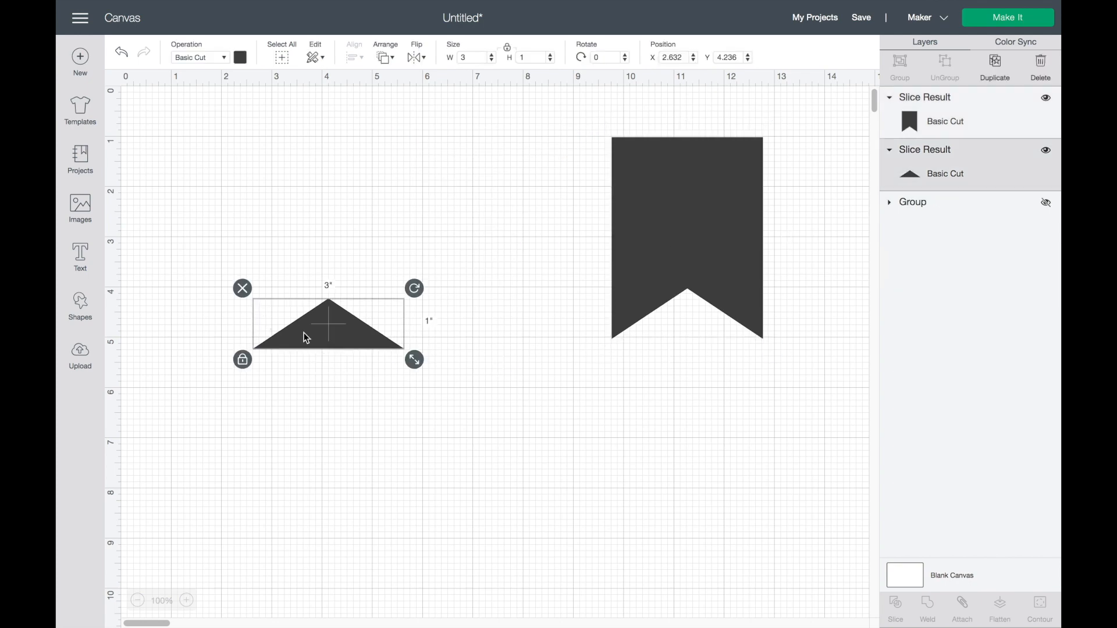
{"action": "key", "text": "Delete"}
Step: Move the notched banner back near the canvas's upper-left corner and color it white
{"action": "left_click_drag", "start_coordinate": [669, 218], "coordinate": [227, 218]}
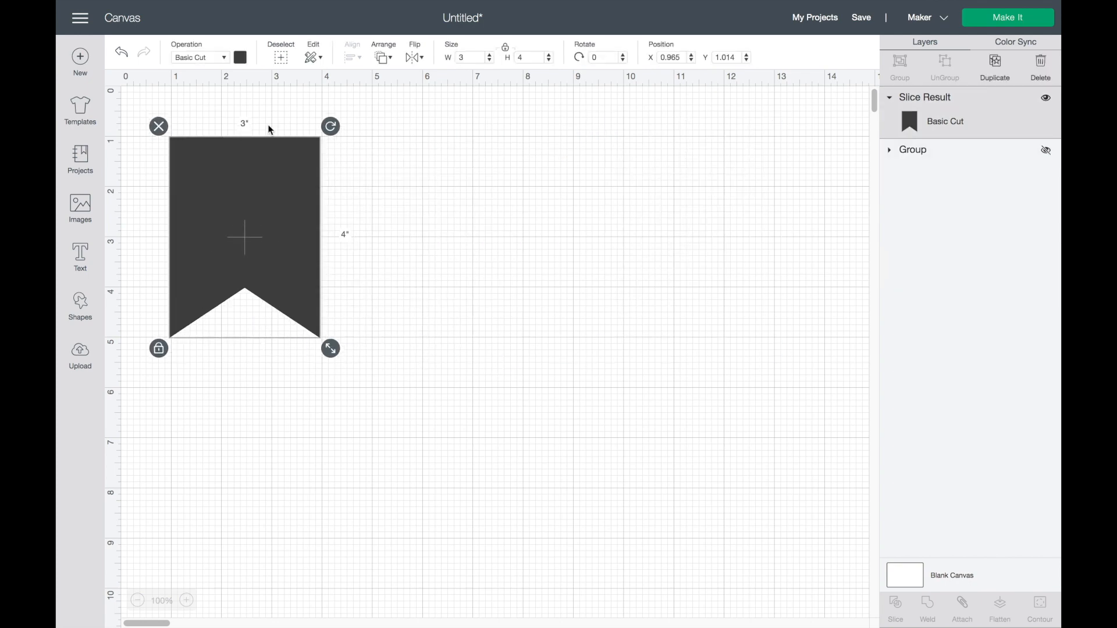
{"action": "left_click", "coordinate": [241, 58]}
{"action": "left_click", "coordinate": [255, 192]}
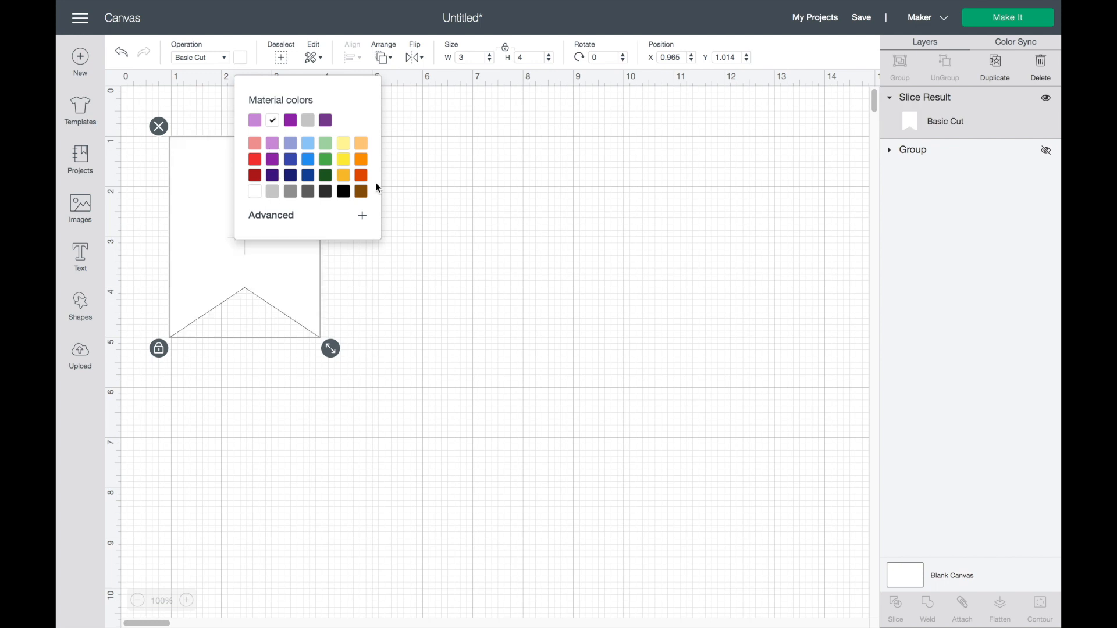
{"action": "left_click", "coordinate": [460, 205]}
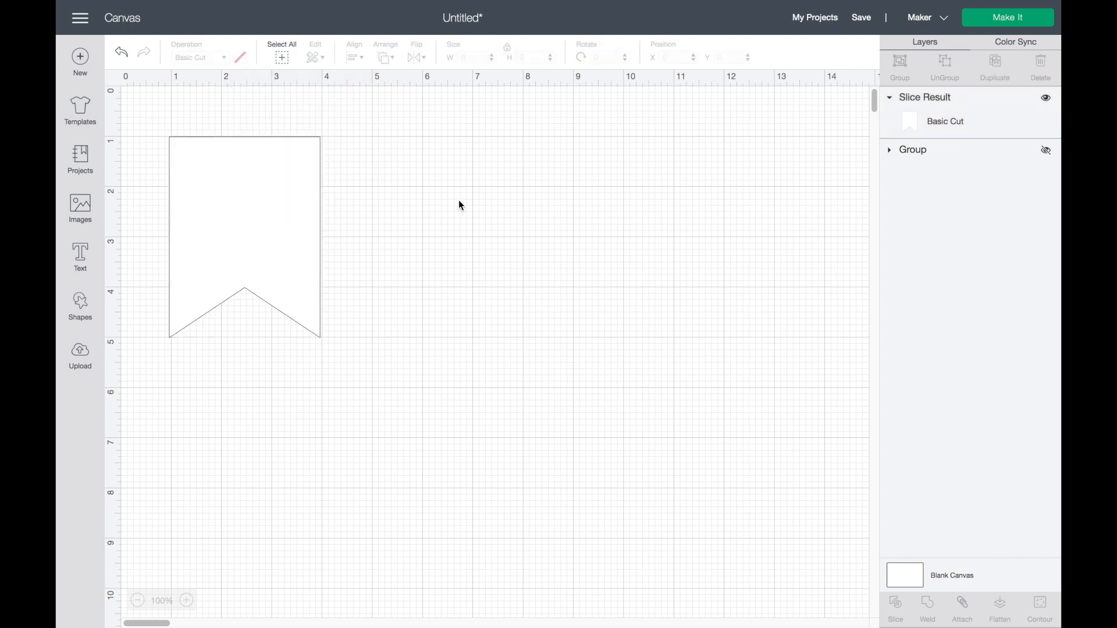
Step: Add a 0.5" circle and place it over the banner's upper-left corner
{"action": "left_click", "coordinate": [80, 299]}
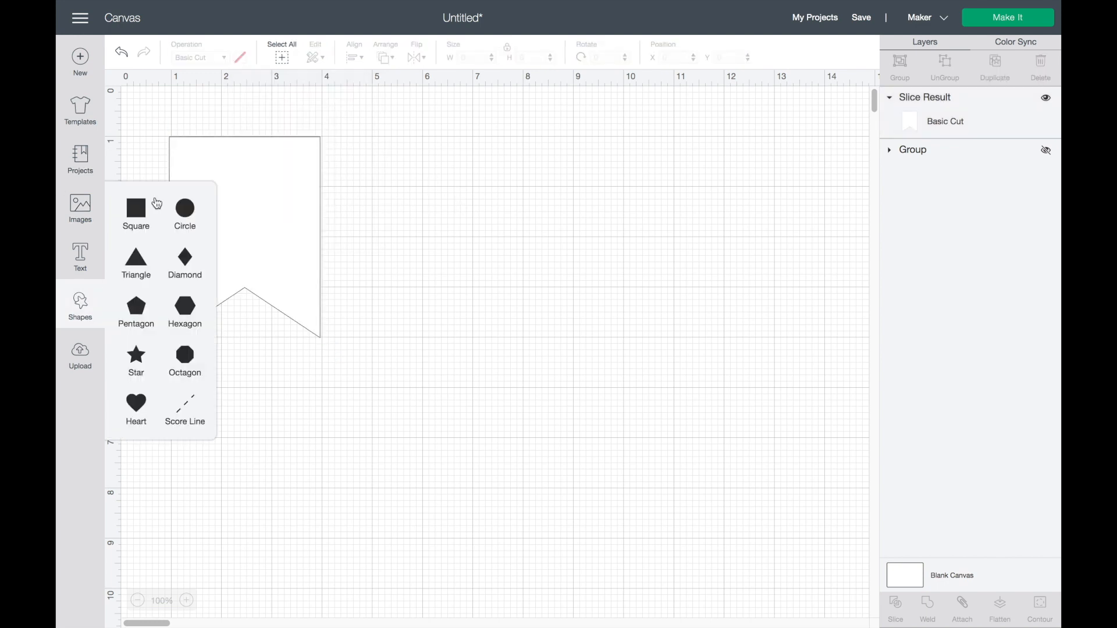
{"action": "left_click", "coordinate": [185, 209]}
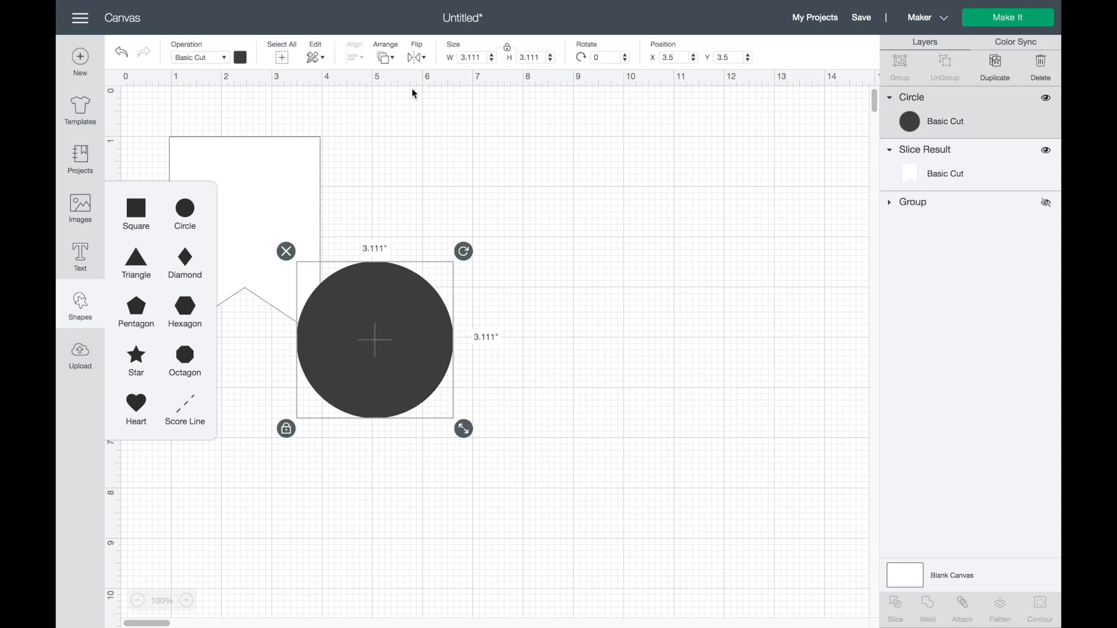
{"action": "left_click", "coordinate": [475, 56]}
{"action": "type", "text": ".5"}
{"action": "key", "text": "Return"}
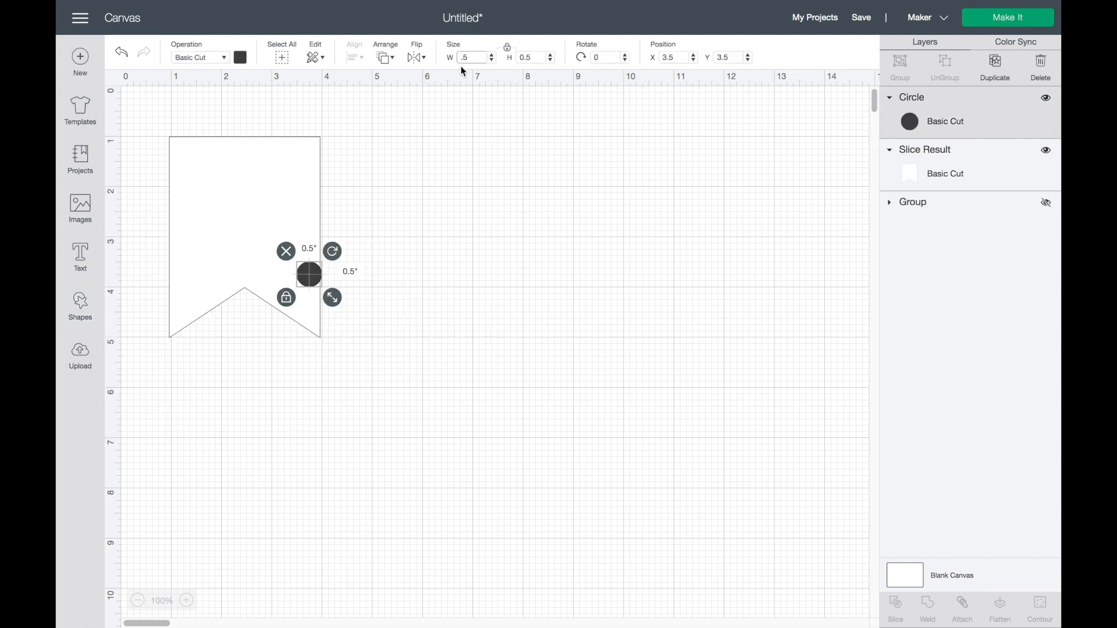
{"action": "left_click_drag", "start_coordinate": [311, 282], "coordinate": [176, 149]}
Step: Duplicate the circle seven times and place the last copy at the banner's lower-left corner
{"action": "left_click", "coordinate": [994, 62]}
{"action": "left_click", "coordinate": [994, 63]}
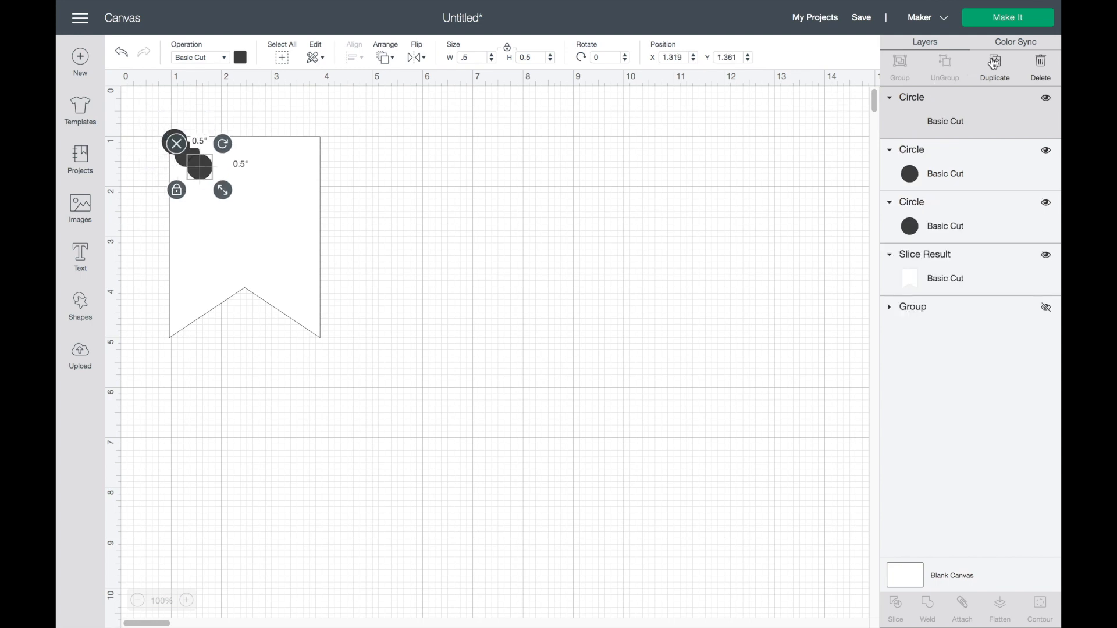
{"action": "left_click", "coordinate": [995, 62]}
{"action": "left_click", "coordinate": [994, 63]}
{"action": "left_click", "coordinate": [994, 62]}
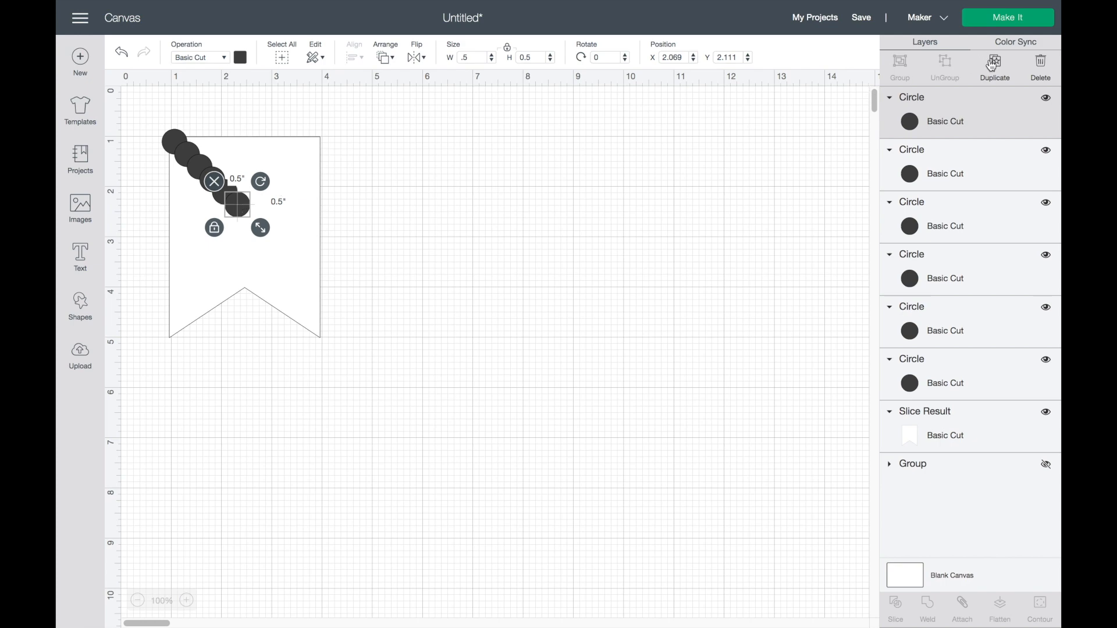
{"action": "left_click", "coordinate": [994, 63]}
{"action": "left_click", "coordinate": [993, 63]}
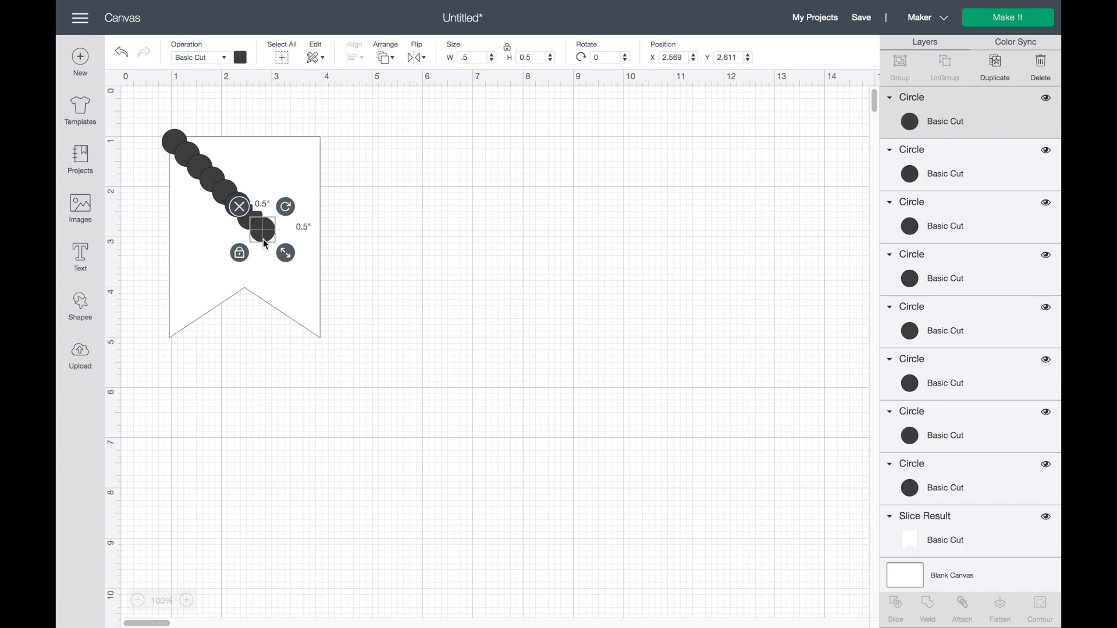
{"action": "left_click_drag", "start_coordinate": [263, 239], "coordinate": [173, 339]}
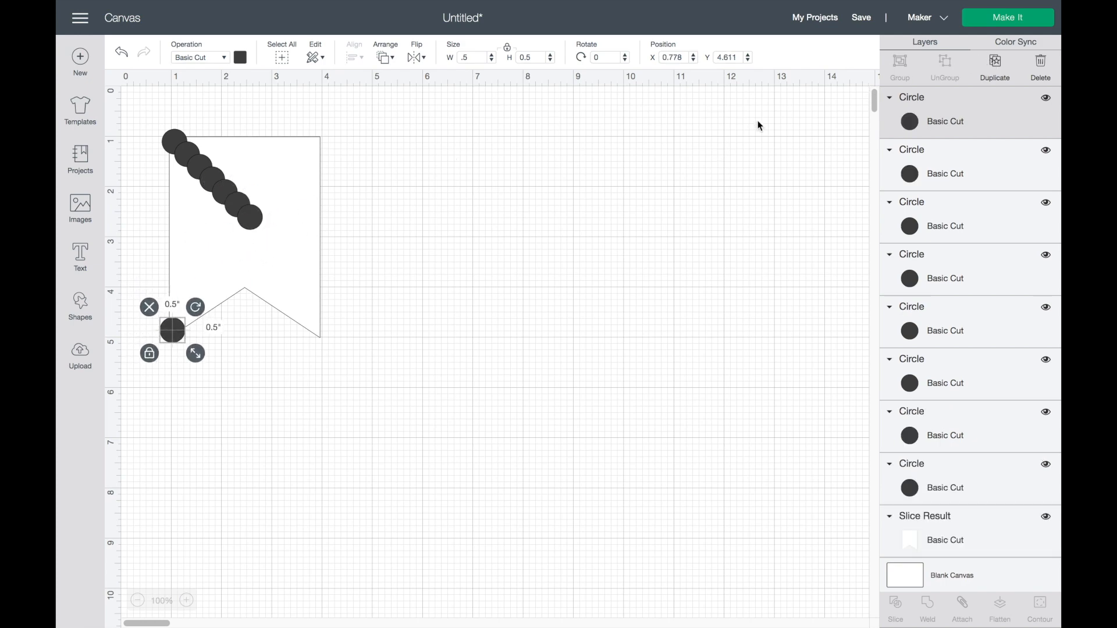
Step: Make two more copies of the circle and place them above the one at the banner's lower-left corner
{"action": "left_click", "coordinate": [994, 61]}
{"action": "left_click", "coordinate": [994, 61]}
{"action": "left_click_drag", "start_coordinate": [197, 354], "coordinate": [176, 276]}
Step: Move the banner clear of the ten circles, then left-align the circles and distribute them vertically into a column
{"action": "left_click_drag", "start_coordinate": [287, 265], "coordinate": [721, 254]}
{"action": "left_click_drag", "start_coordinate": [126, 92], "coordinate": [317, 529]}
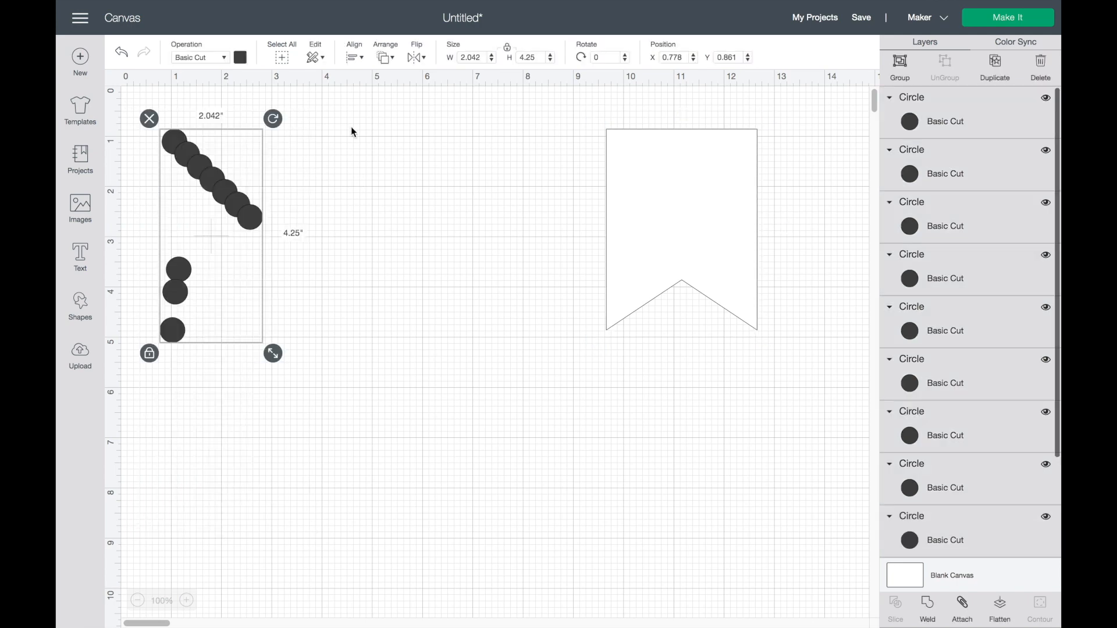
{"action": "left_click", "coordinate": [351, 56]}
{"action": "left_click", "coordinate": [368, 95]}
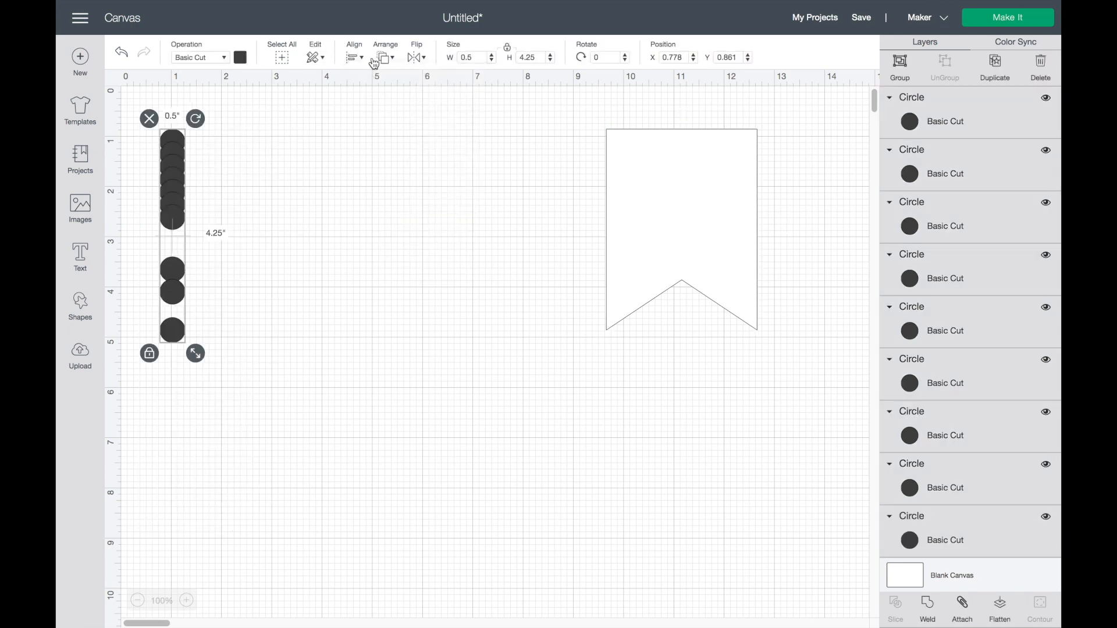
{"action": "left_click", "coordinate": [353, 57]}
{"action": "left_click", "coordinate": [387, 263]}
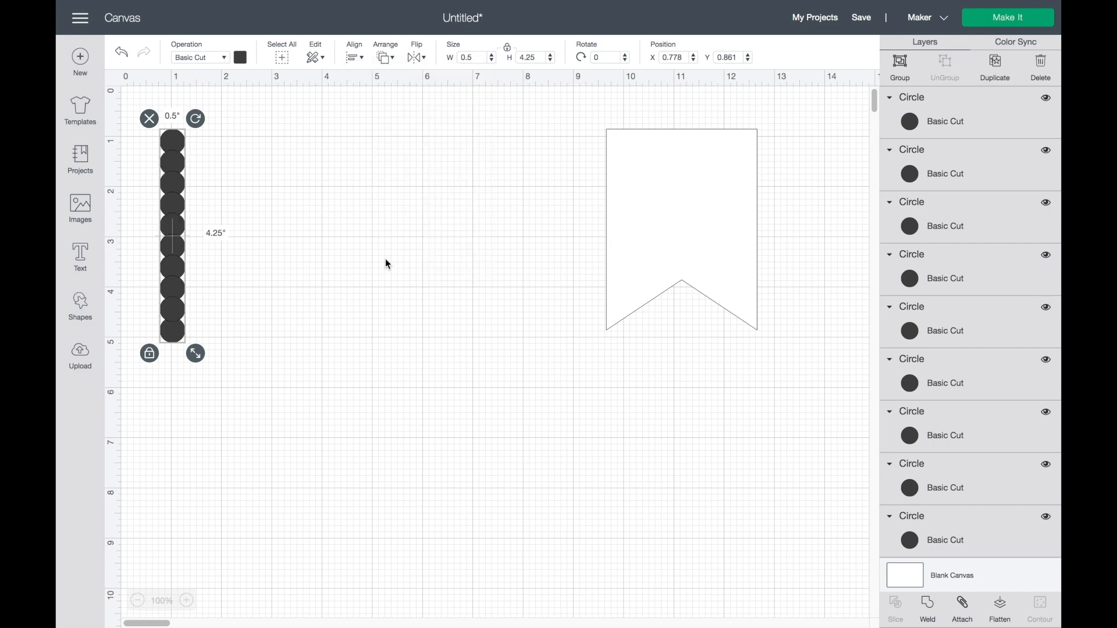
Step: Bring the banner to the front and position it just to the right of the circle column
{"action": "left_click_drag", "start_coordinate": [646, 223], "coordinate": [240, 229]}
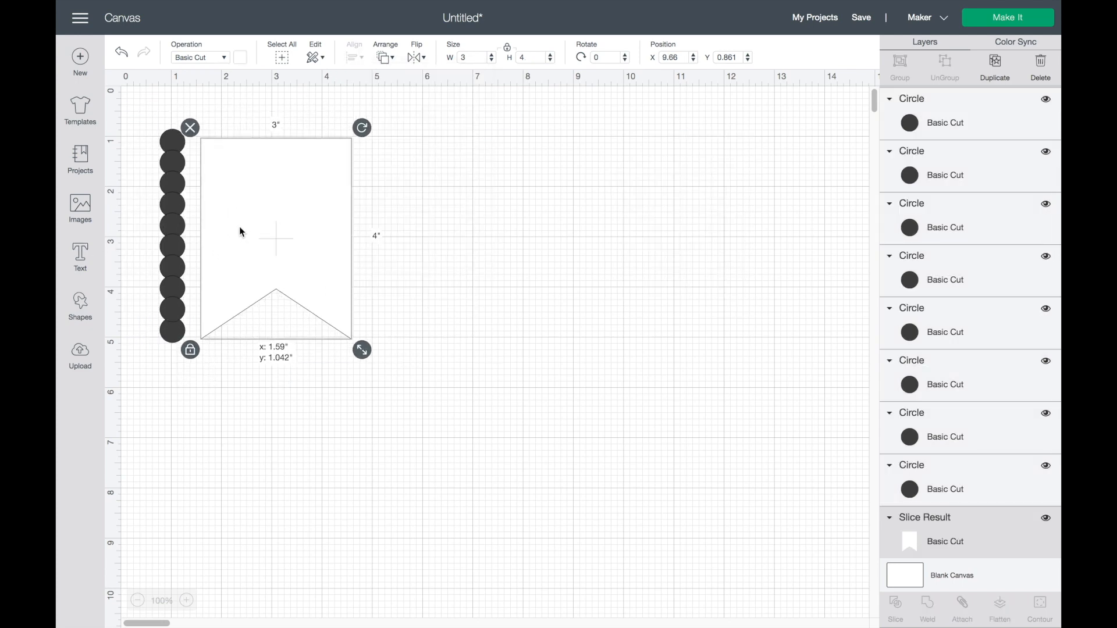
{"action": "right_click", "coordinate": [240, 230]}
{"action": "left_click", "coordinate": [291, 450]}
{"action": "left_click_drag", "start_coordinate": [293, 243], "coordinate": [263, 234]}
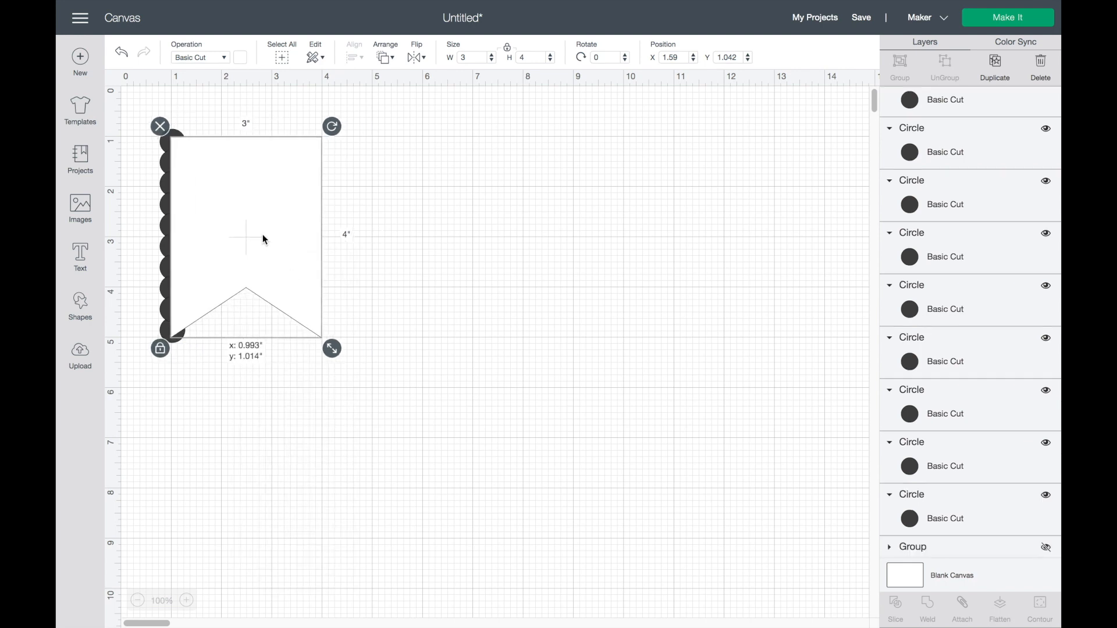
{"action": "left_click", "coordinate": [259, 309]}
{"action": "key", "text": "ctrl+z"}
Step: Lengthen the circle column to about 4.3" by lowering its bottom circle, redistribute the circles vertically and group them
{"action": "left_click", "coordinate": [171, 337]}
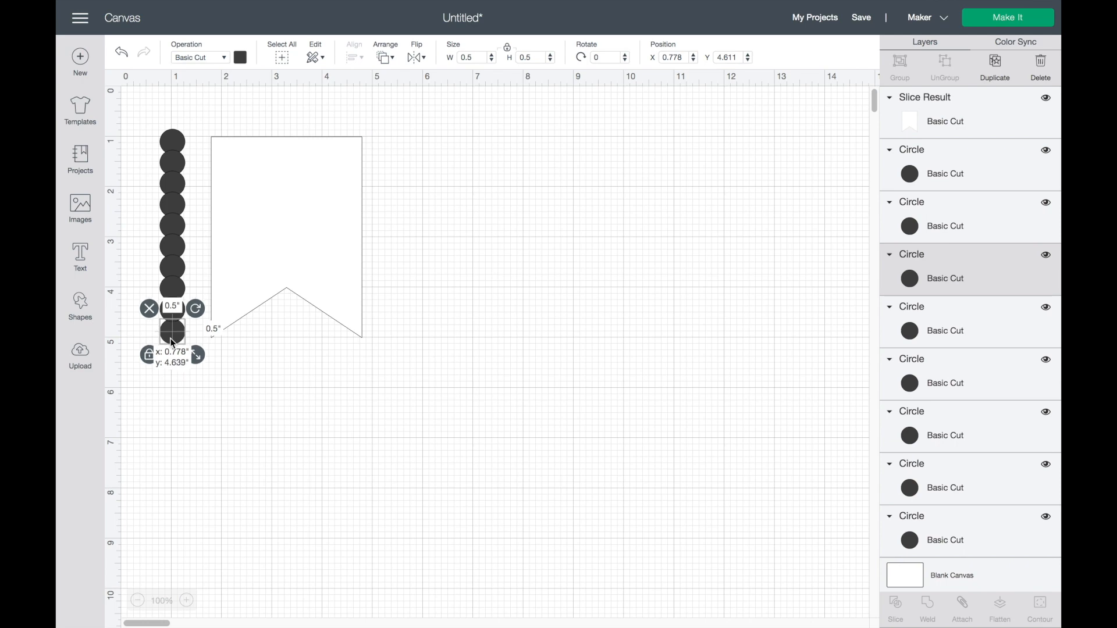
{"action": "left_click_drag", "start_coordinate": [187, 385], "coordinate": [154, 105]}
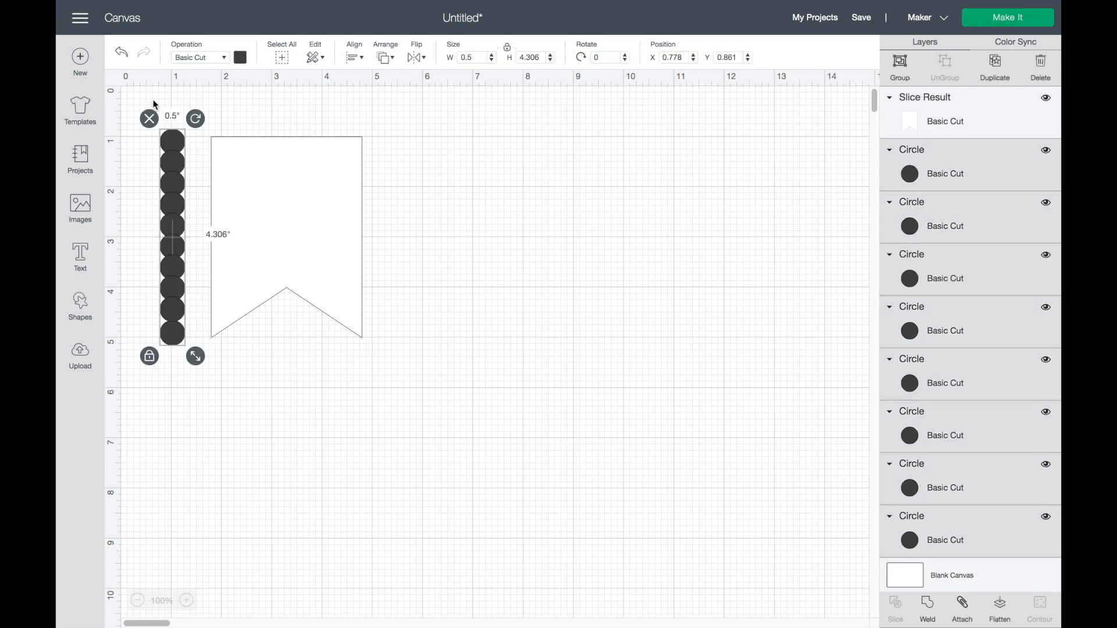
{"action": "left_click", "coordinate": [354, 57]}
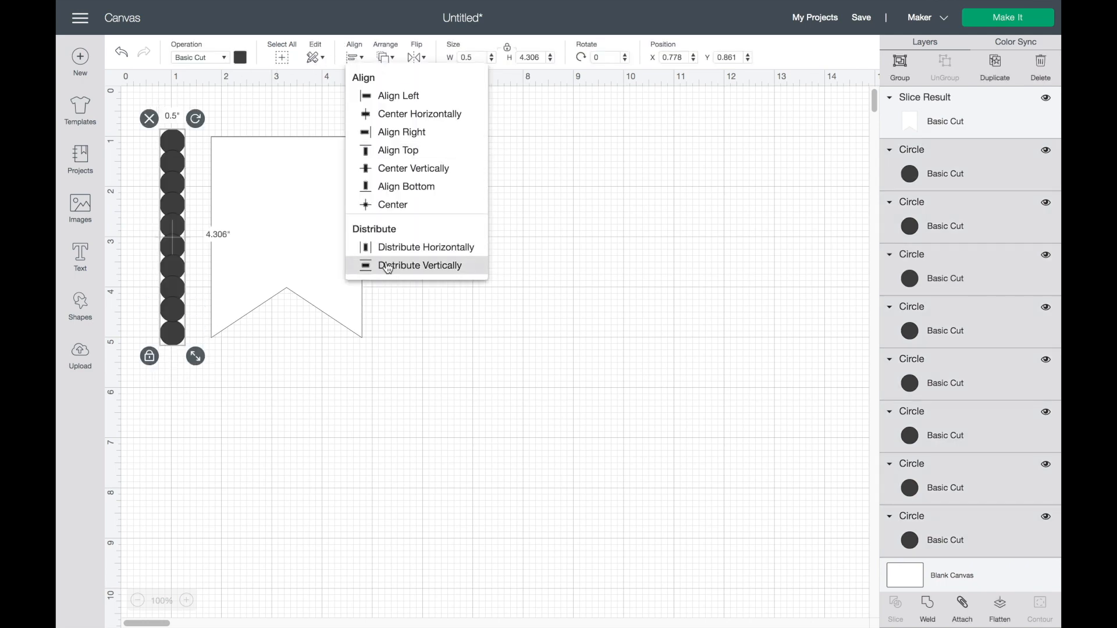
{"action": "left_click", "coordinate": [389, 266]}
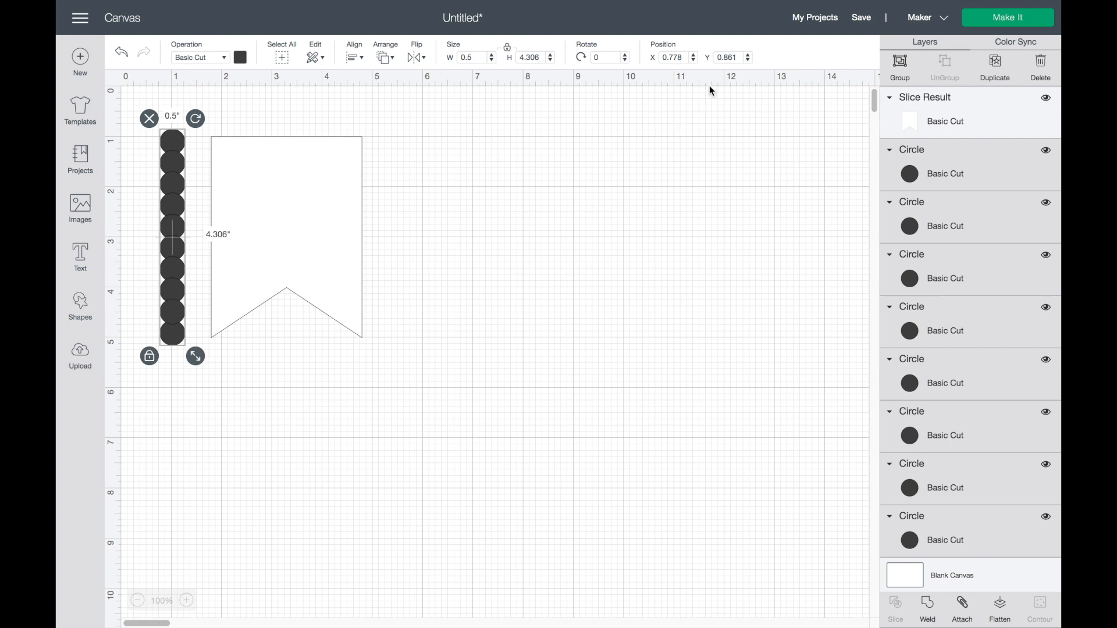
{"action": "left_click", "coordinate": [898, 69]}
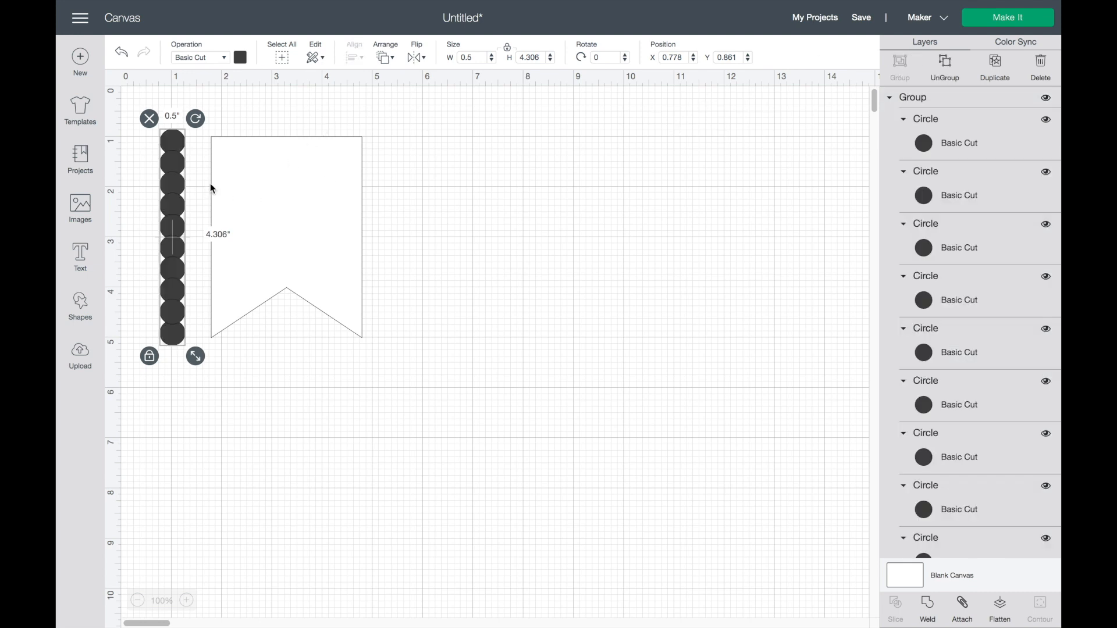
Step: Shift the banner left so its edge overlaps the circle column, and place a duplicate of the column along the banner's right edge
{"action": "left_click", "coordinate": [298, 190]}
{"action": "left_click_drag", "start_coordinate": [298, 185], "coordinate": [256, 183]}
{"action": "left_click", "coordinate": [166, 195]}
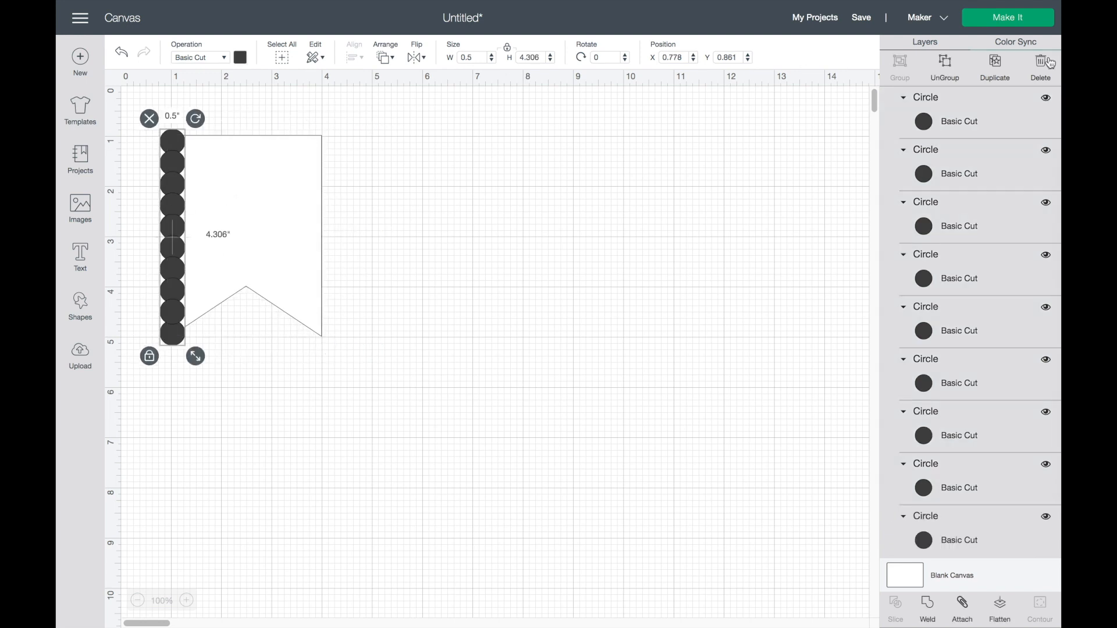
{"action": "left_click", "coordinate": [996, 67]}
{"action": "left_click_drag", "start_coordinate": [201, 205], "coordinate": [324, 178]}
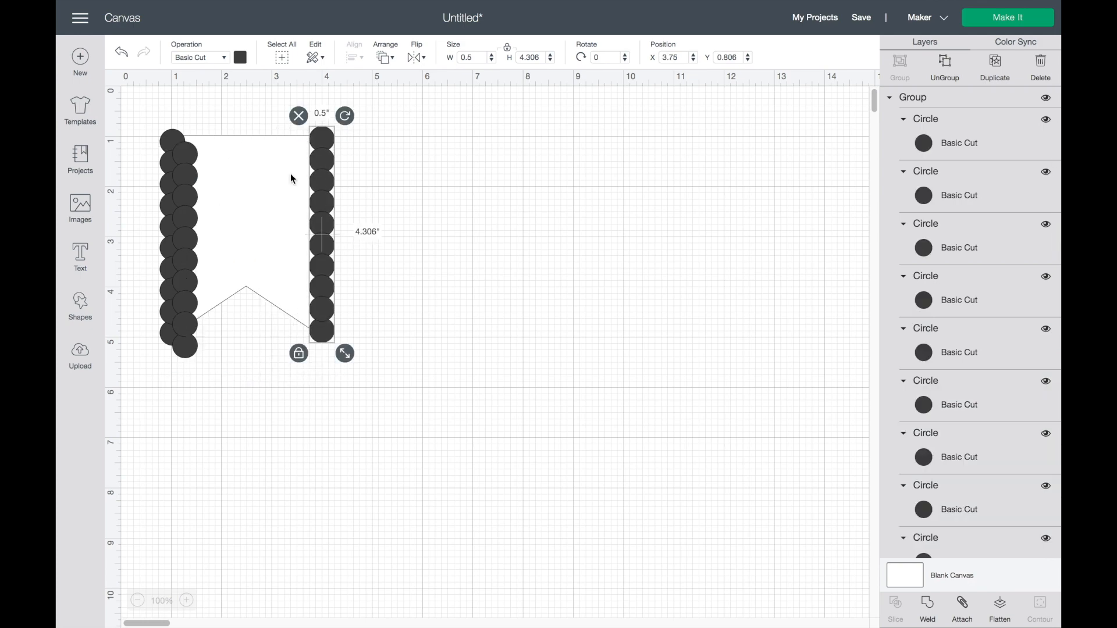
Step: Turn another copy of the column into a horizontal eight-circle row, about 3.46" wide, along the banner's top edge
{"action": "left_click", "coordinate": [194, 171]}
{"action": "mouse_move", "coordinate": [207, 136]}
{"action": "left_mouse_down"}
{"action": "mouse_move", "coordinate": [140, 239]}
{"action": "mouse_move", "coordinate": [178, 241]}
{"action": "mouse_move", "coordinate": [211, 226]}
{"action": "mouse_move", "coordinate": [225, 140]}
{"action": "left_mouse_up"}
{"action": "left_click", "coordinate": [942, 61]}
{"action": "left_click_drag", "start_coordinate": [354, 137], "coordinate": [322, 175]}
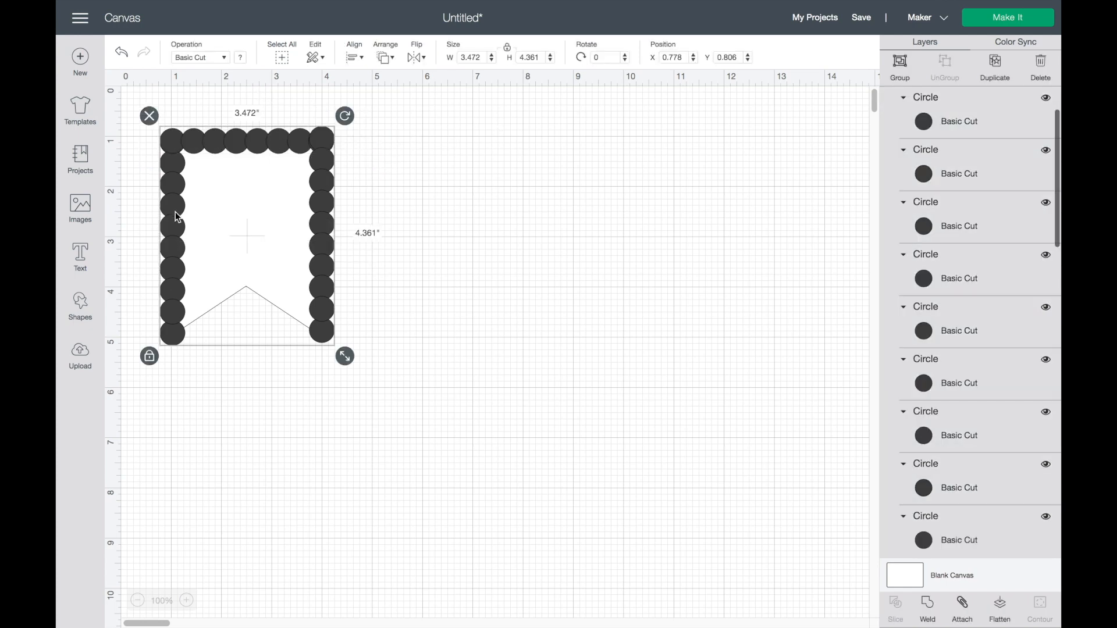
Step: Move the banner and both side columns down clear of the top row, and group the row's eight circles
{"action": "left_click_drag", "start_coordinate": [249, 232], "coordinate": [249, 399]}
{"action": "left_click_drag", "start_coordinate": [150, 122], "coordinate": [406, 192]}
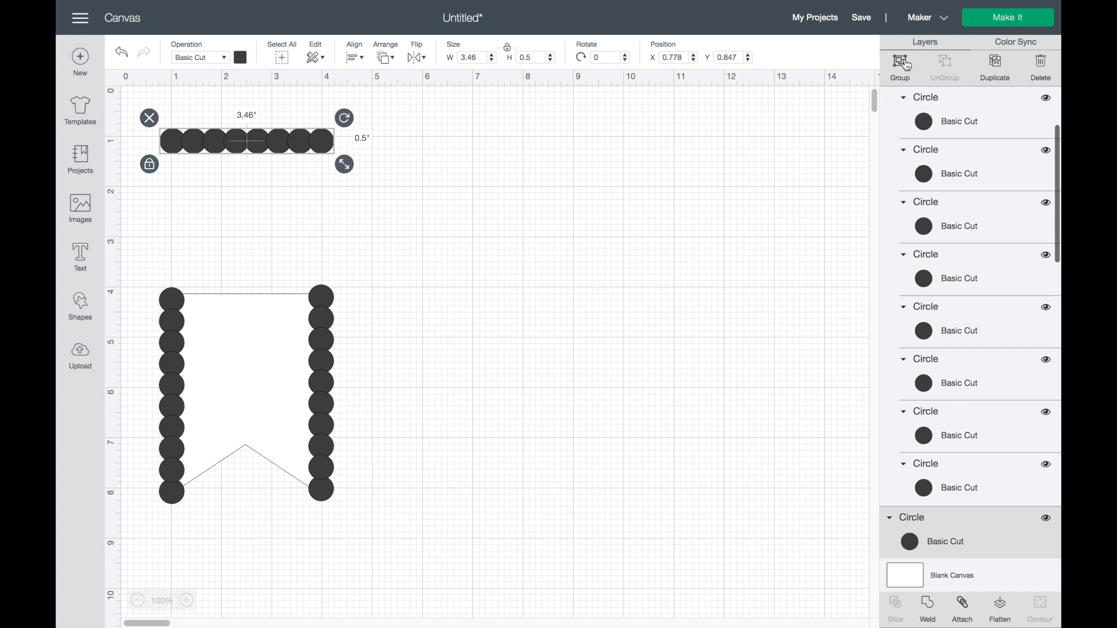
{"action": "left_click", "coordinate": [900, 64]}
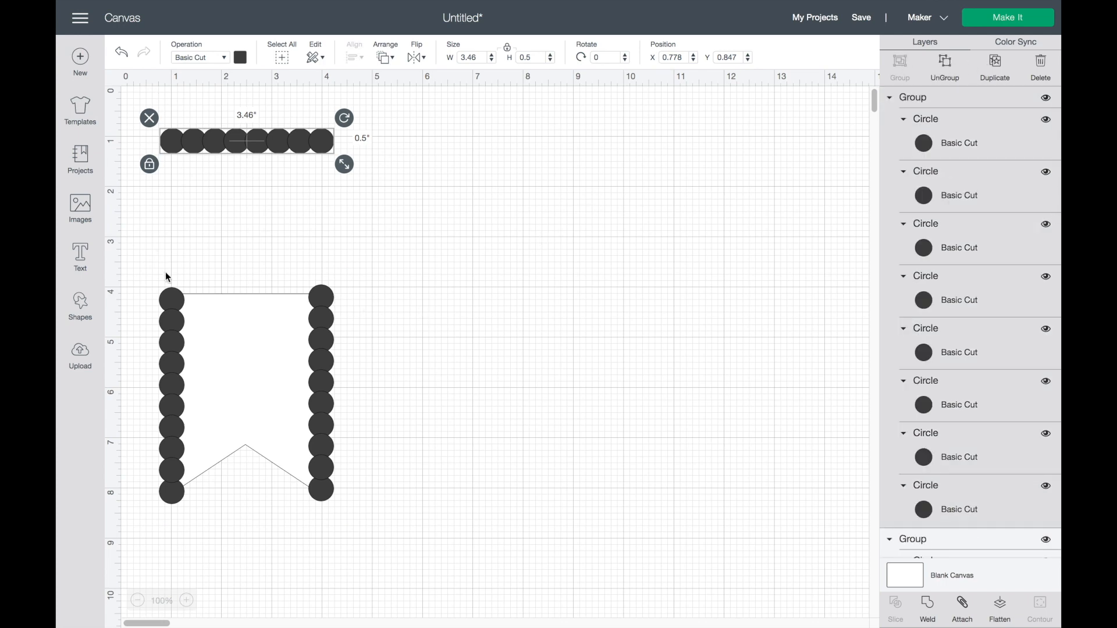
Step: Align the left circle column to the left and top of the horizontal circle row
{"action": "left_click", "coordinate": [175, 299], "text": "shift"}
{"action": "left_click", "coordinate": [356, 59]}
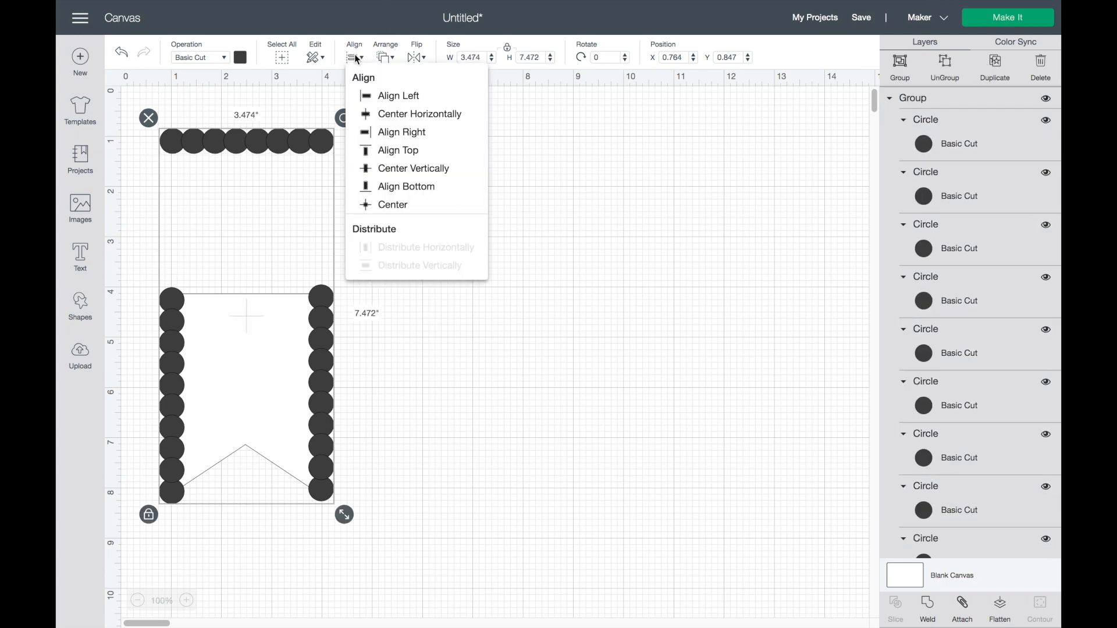
{"action": "left_click", "coordinate": [384, 95]}
{"action": "left_click", "coordinate": [355, 58]}
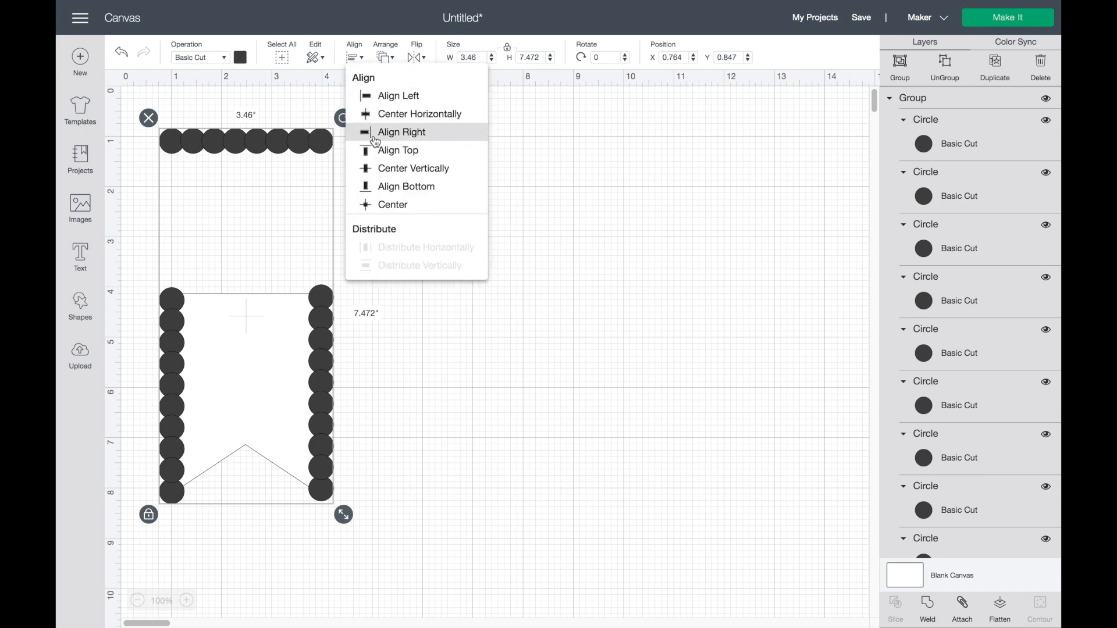
{"action": "left_click", "coordinate": [376, 151]}
{"action": "left_click", "coordinate": [720, 375]}
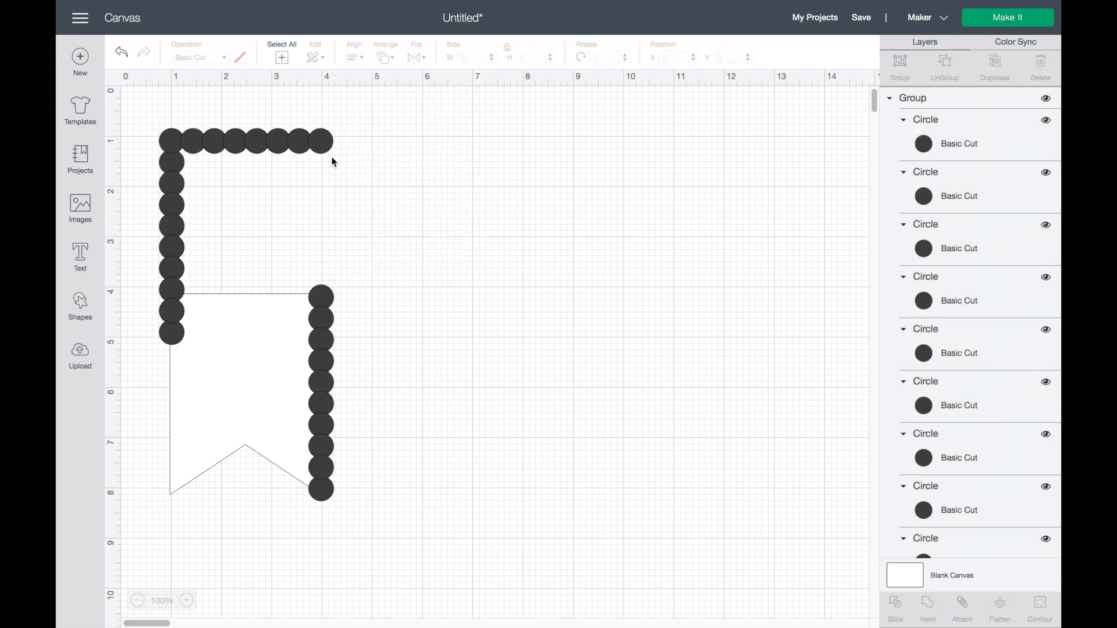
Step: Duplicate the horizontal circle row twice and place both copies in the empty canvas area to the right
{"action": "left_click", "coordinate": [300, 142]}
{"action": "left_click", "coordinate": [997, 71]}
{"action": "left_click_drag", "start_coordinate": [256, 154], "coordinate": [603, 230]}
{"action": "left_click_drag", "start_coordinate": [753, 286], "coordinate": [754, 286]}
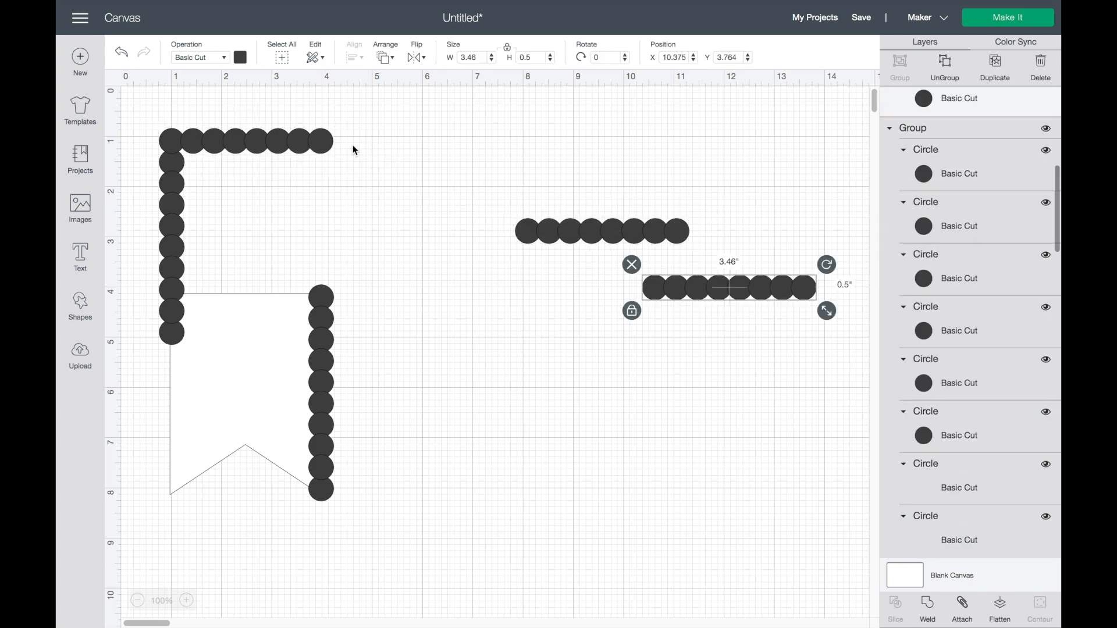
Step: Align the right circle column to the right and top of the top row, and weld the row and both side columns into one frame
{"action": "left_click_drag", "start_coordinate": [151, 120], "coordinate": [246, 205]}
{"action": "left_click", "coordinate": [942, 606]}
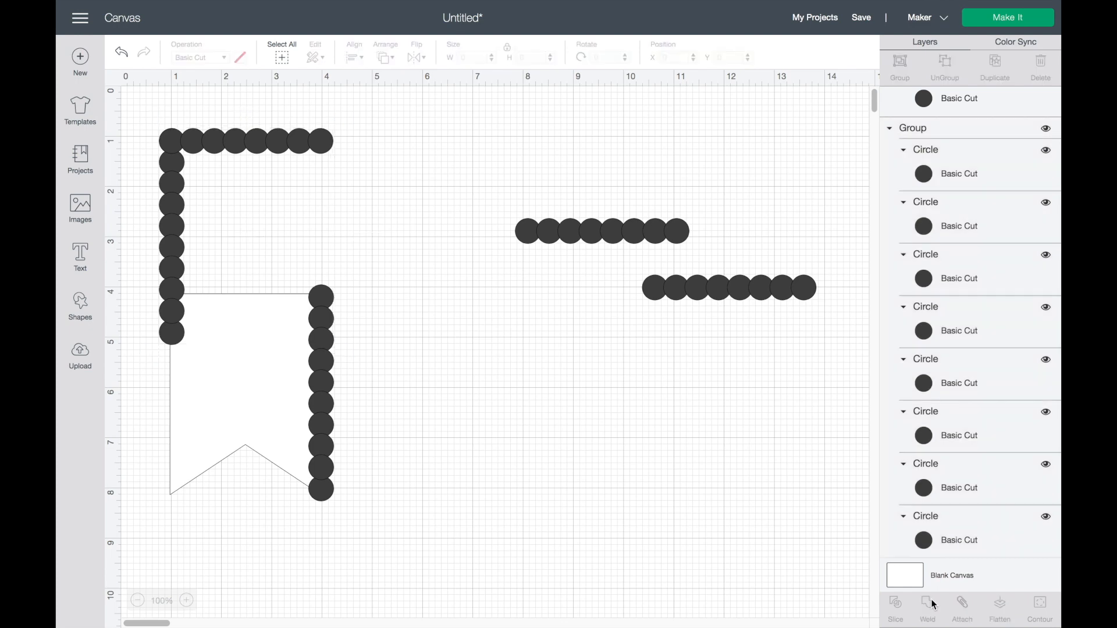
{"action": "left_click", "coordinate": [322, 400], "text": "shift"}
{"action": "left_click", "coordinate": [359, 61]}
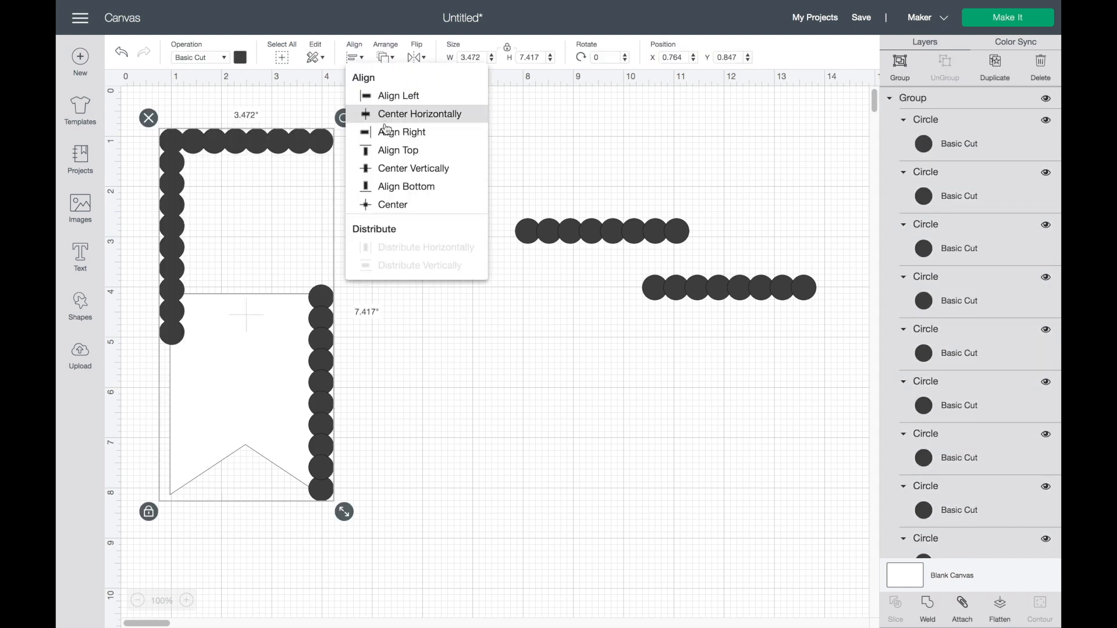
{"action": "left_click", "coordinate": [379, 132]}
{"action": "left_click", "coordinate": [354, 58]}
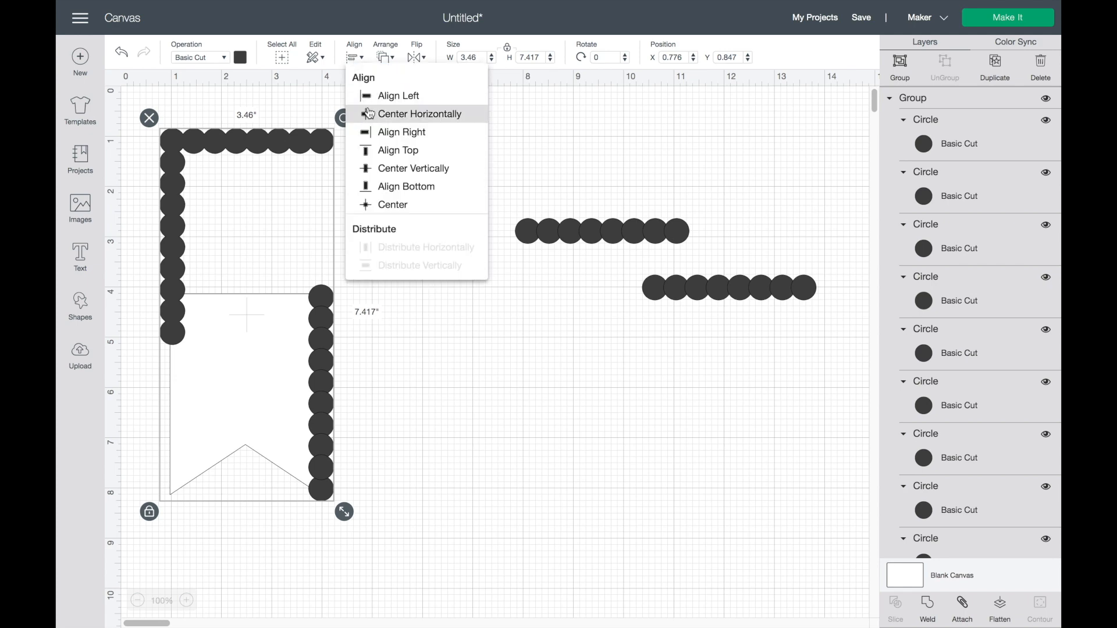
{"action": "left_click", "coordinate": [373, 150]}
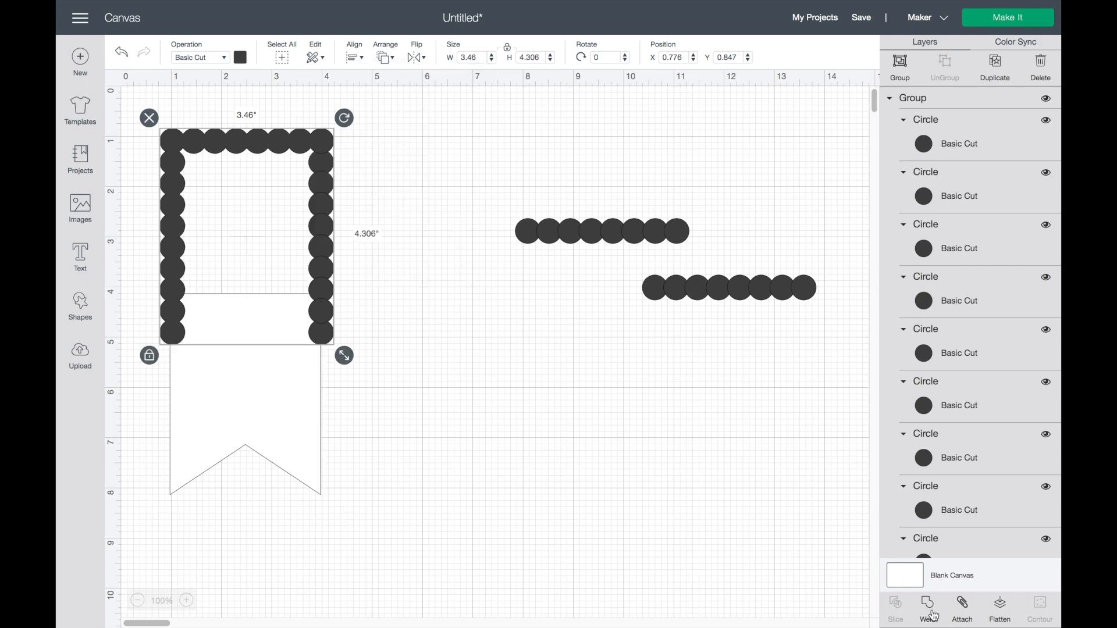
{"action": "left_click", "coordinate": [930, 614]}
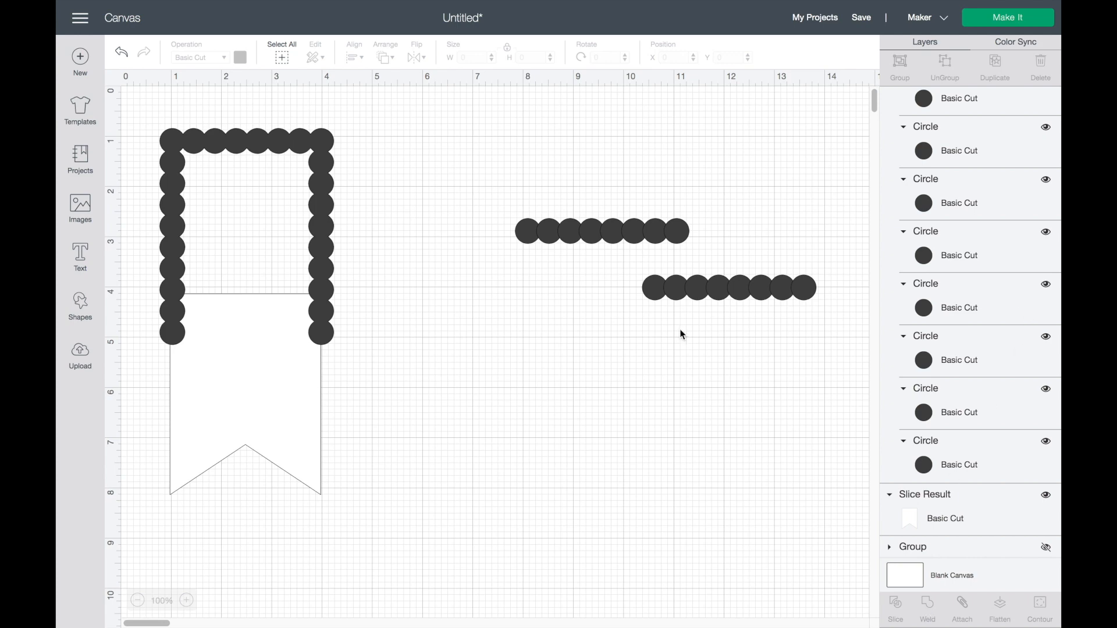
Step: Bring one spare circle row next to the frame, then send the banner to the front and position it over the welded frame
{"action": "left_click_drag", "start_coordinate": [621, 232], "coordinate": [332, 274]}
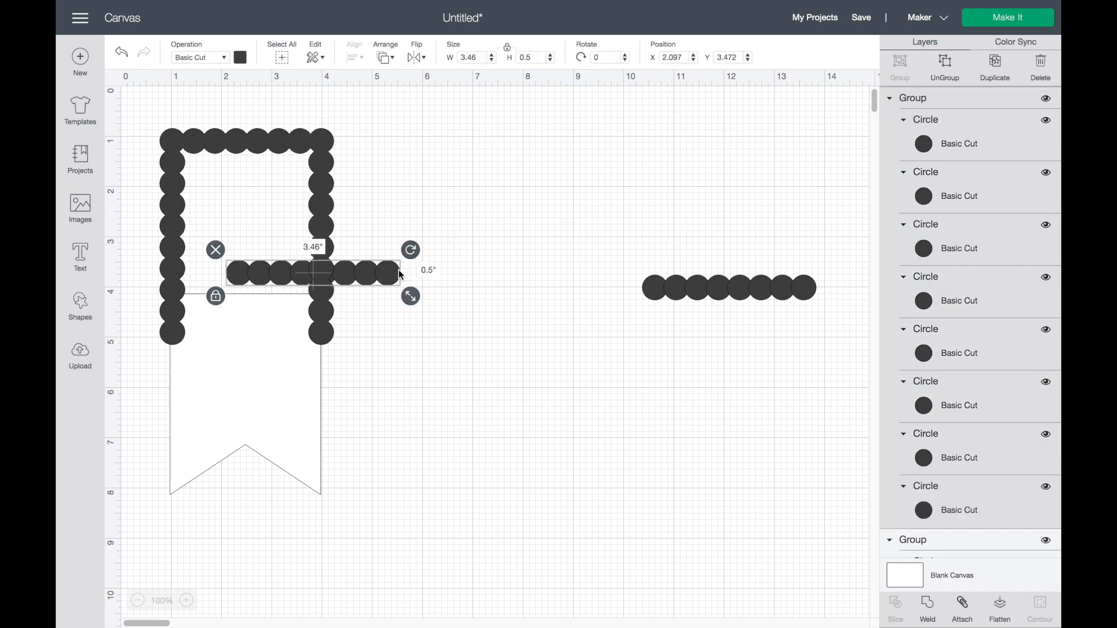
{"action": "left_click", "coordinate": [282, 394]}
{"action": "right_click", "coordinate": [281, 394]}
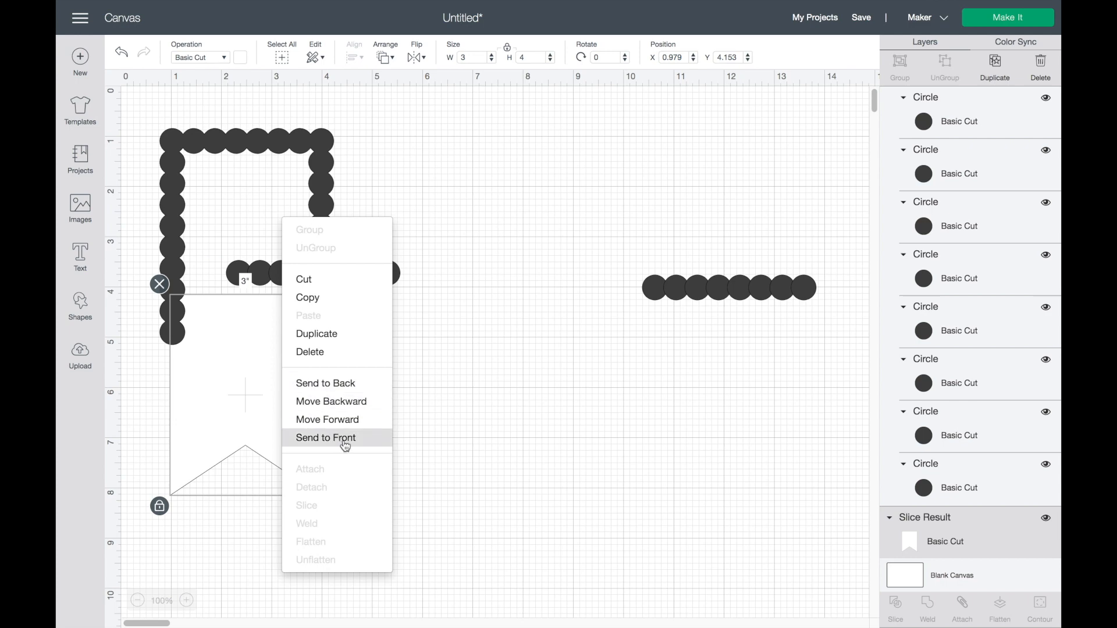
{"action": "left_click", "coordinate": [345, 445]}
{"action": "left_click_drag", "start_coordinate": [212, 394], "coordinate": [211, 239]}
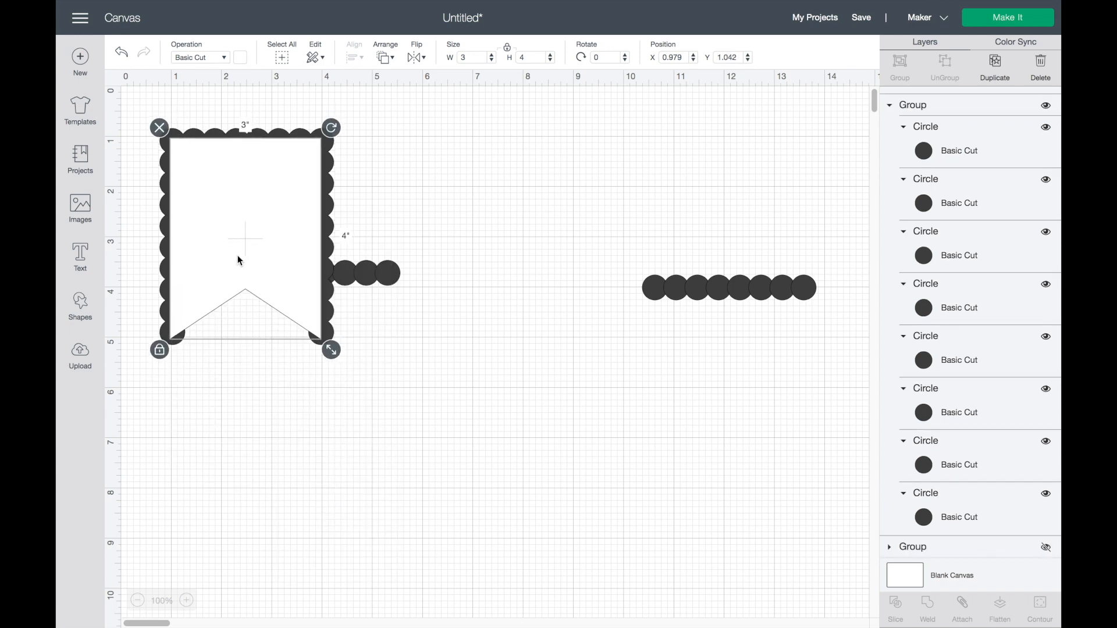
Step: Send the nearby circle row to the front, rotate it to about 326° and place it along the left edge of the banner's notch
{"action": "left_click", "coordinate": [368, 284]}
{"action": "left_click_drag", "start_coordinate": [410, 249], "coordinate": [354, 204]}
{"action": "right_click", "coordinate": [357, 233]}
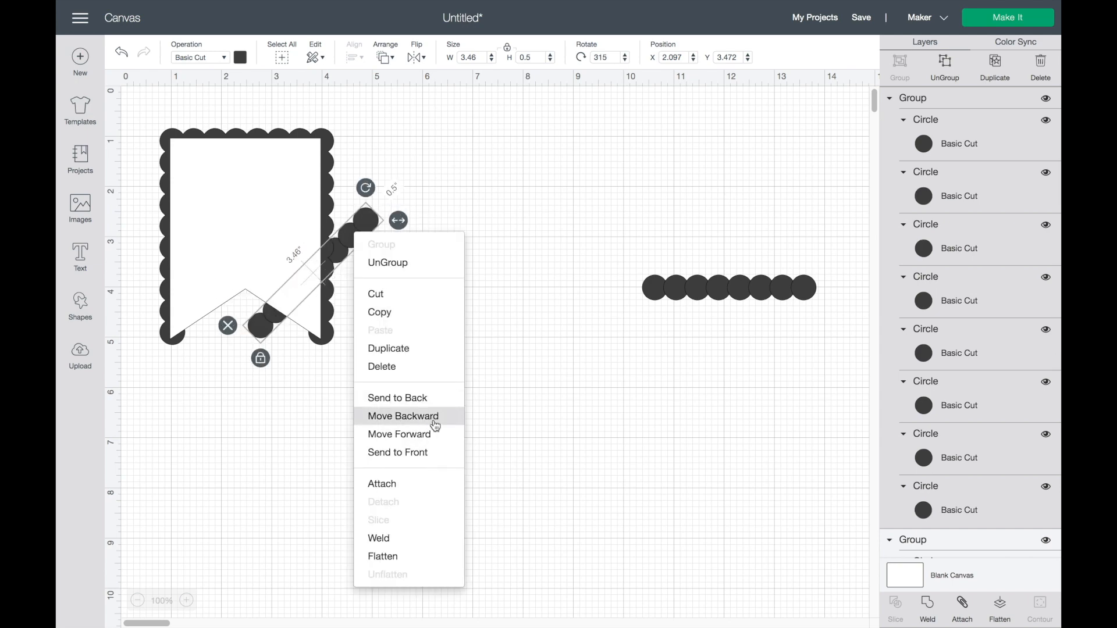
{"action": "left_click", "coordinate": [408, 452]}
{"action": "left_click_drag", "start_coordinate": [335, 242], "coordinate": [247, 245]}
{"action": "left_click_drag", "start_coordinate": [279, 198], "coordinate": [296, 209]}
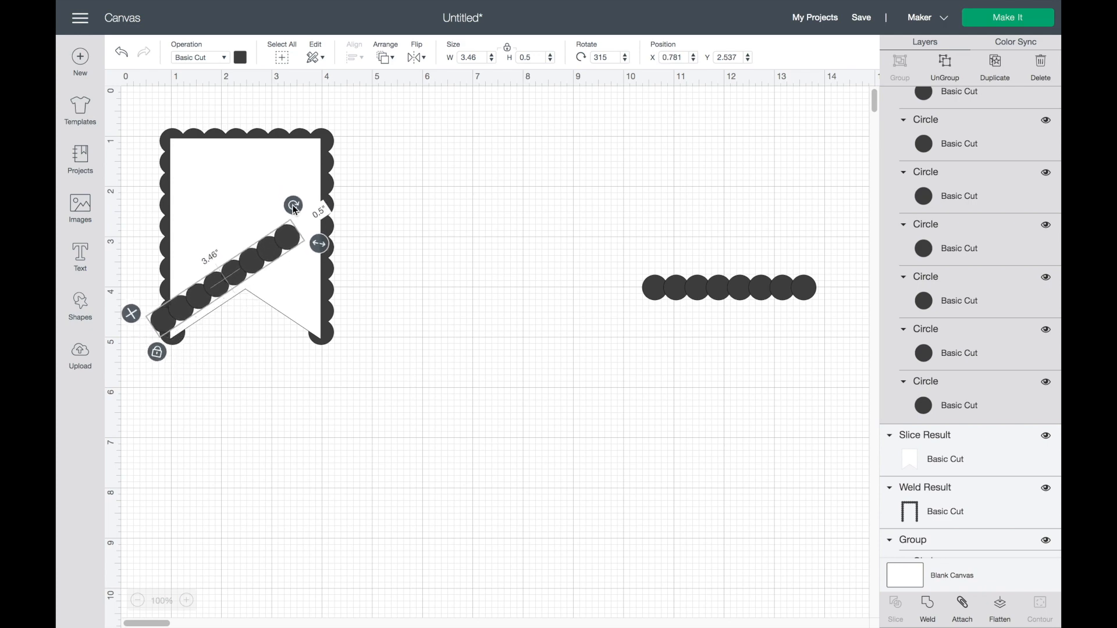
{"action": "left_click_drag", "start_coordinate": [254, 260], "coordinate": [261, 270]}
Step: Duplicate the angled circle row and delete the unused horizontal row at the right of the canvas
{"action": "right_click", "coordinate": [261, 271]}
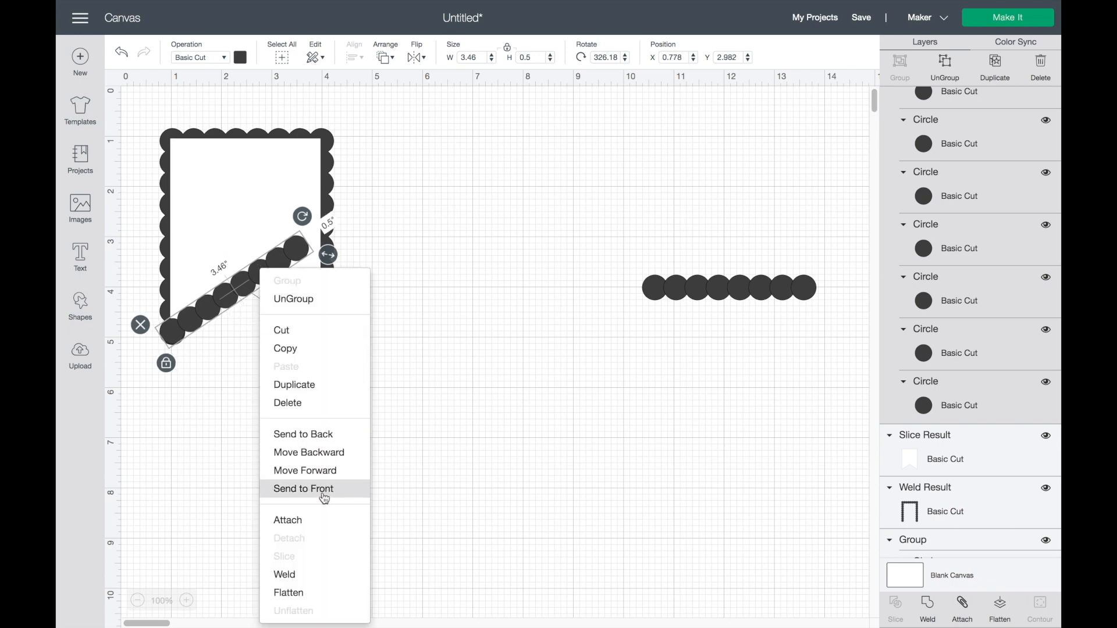
{"action": "left_click", "coordinate": [308, 385]}
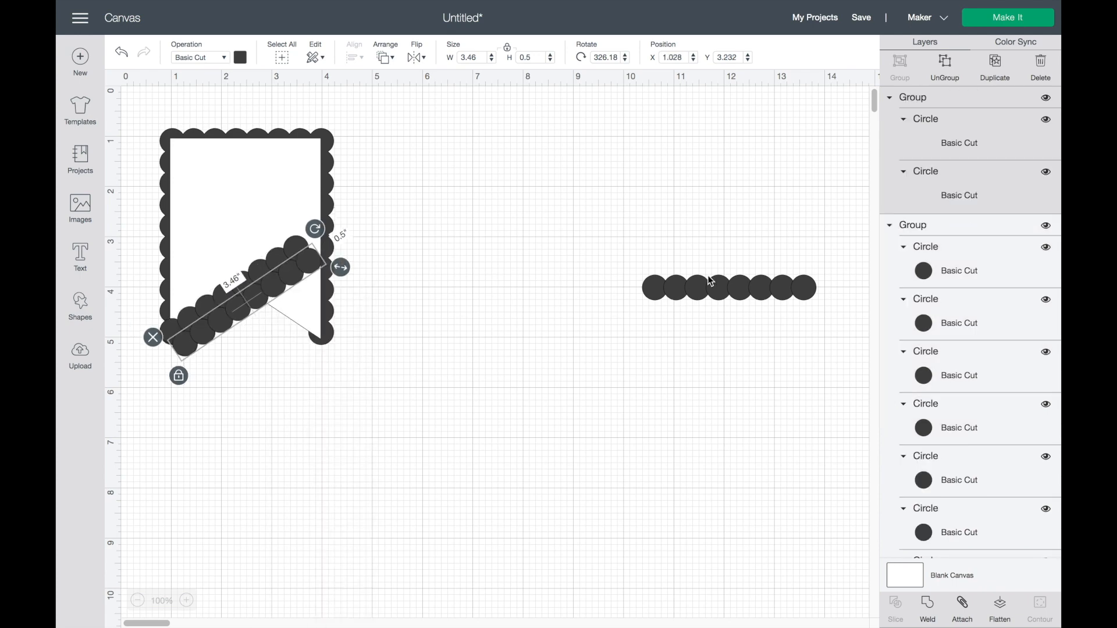
{"action": "left_click", "coordinate": [711, 282]}
{"action": "key", "text": "Delete"}
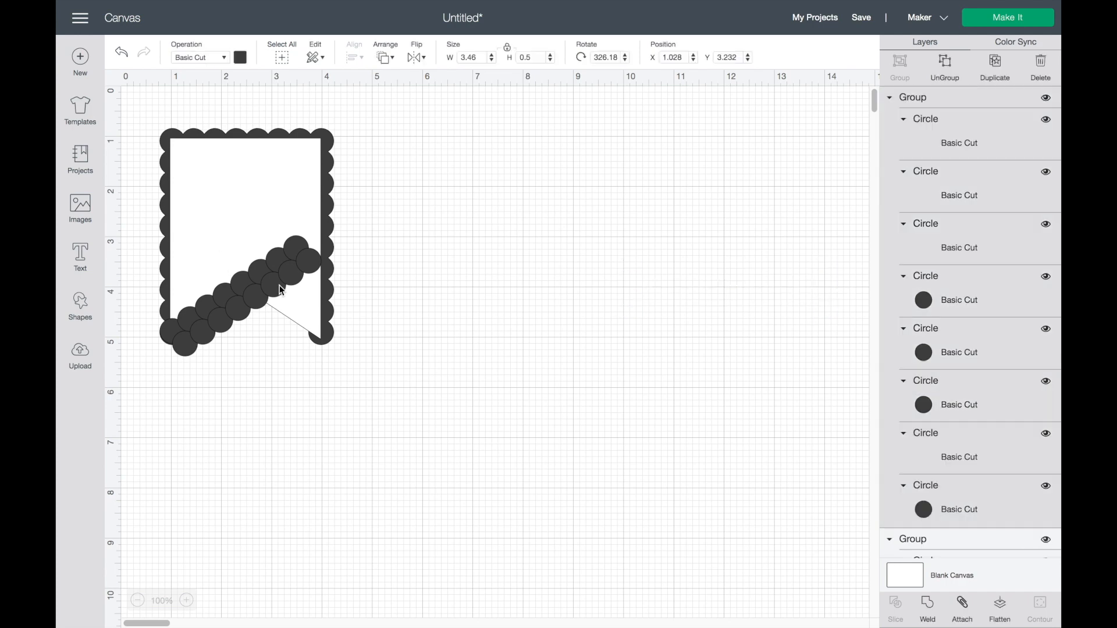
Step: Rotate the duplicated row to the opposite slant and place it along the right edge of the banner's notch
{"action": "left_click", "coordinate": [281, 290]}
{"action": "left_click_drag", "start_coordinate": [317, 232], "coordinate": [194, 277]}
{"action": "left_click_drag", "start_coordinate": [301, 344], "coordinate": [311, 331]}
Step: Align the left notch row to the left and bottom of the scalloped frame, and weld the two together
{"action": "left_click", "coordinate": [167, 331]}
{"action": "left_click", "coordinate": [163, 296], "text": "shift"}
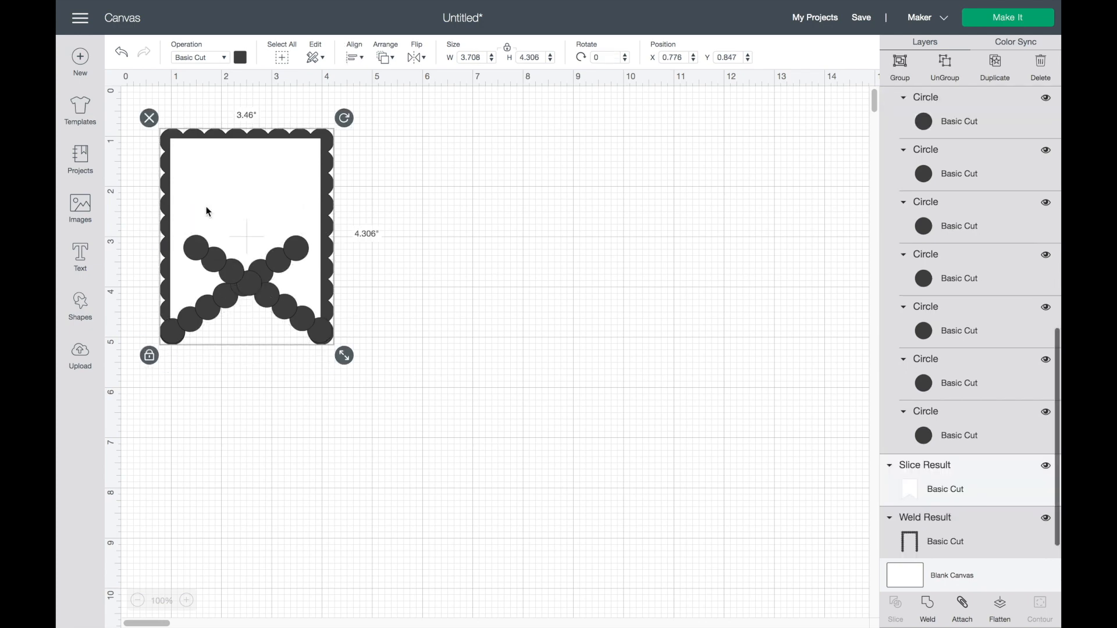
{"action": "left_click", "coordinate": [356, 58]}
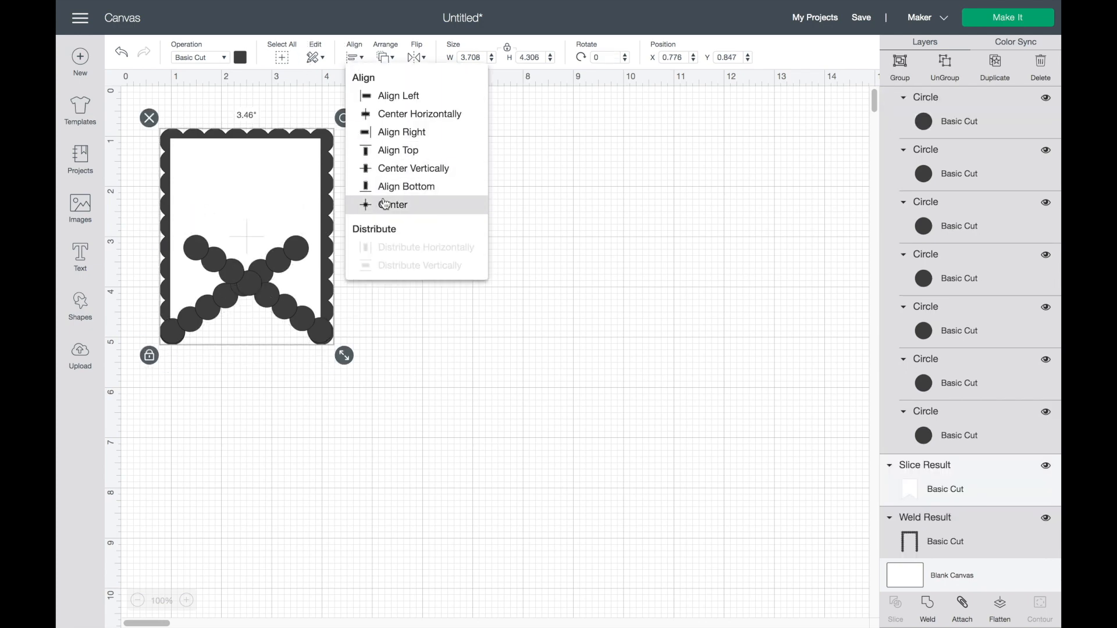
{"action": "left_click", "coordinate": [381, 96]}
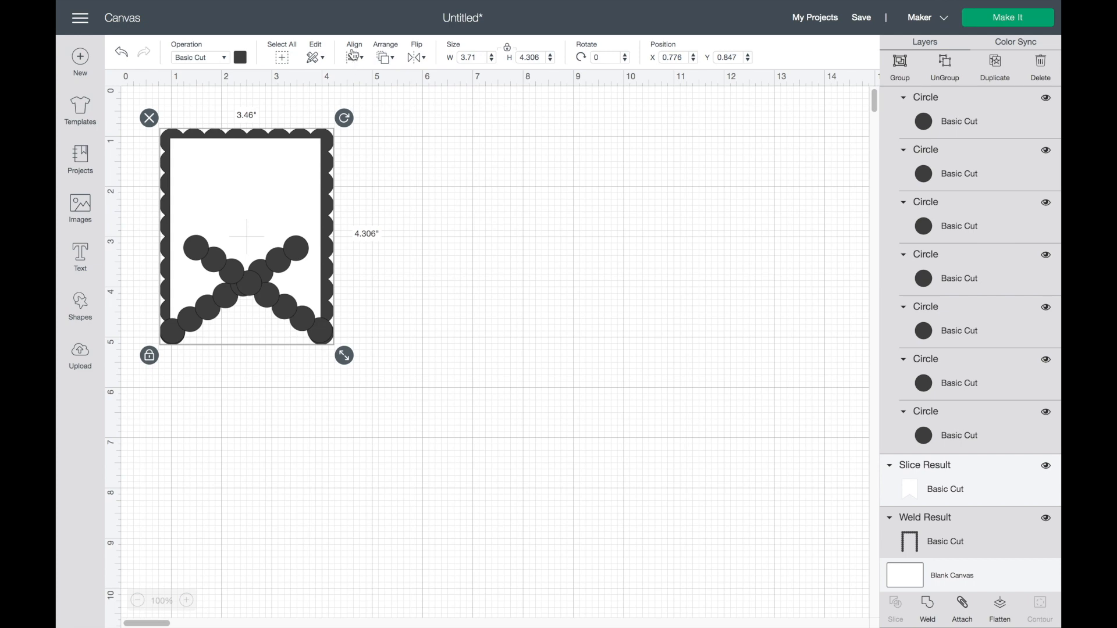
{"action": "left_click", "coordinate": [356, 58]}
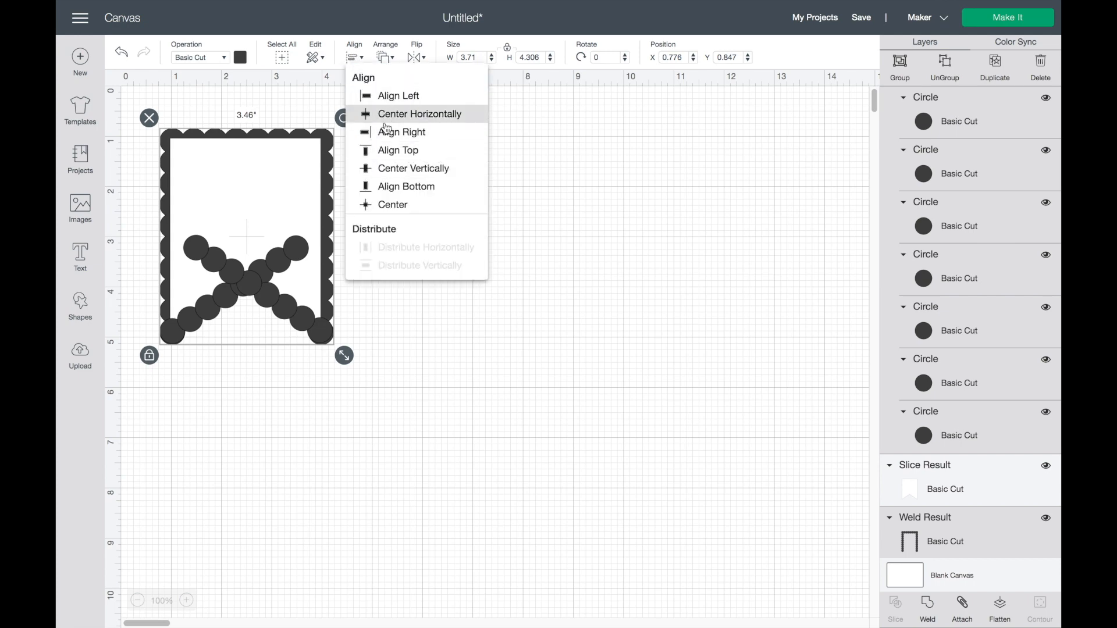
{"action": "left_click", "coordinate": [380, 187]}
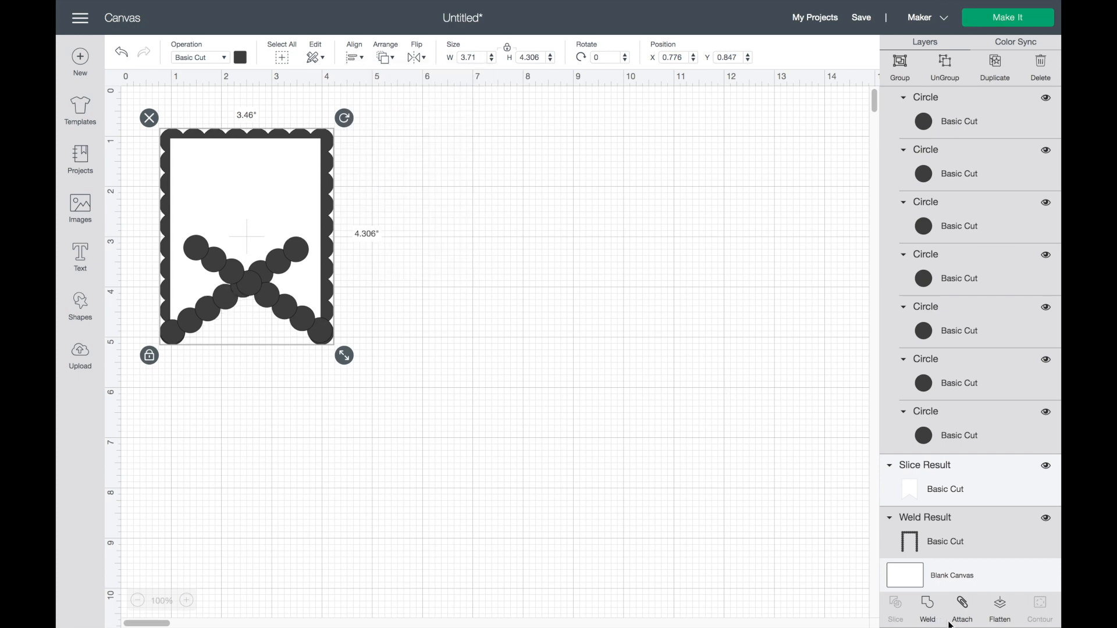
{"action": "left_click", "coordinate": [929, 605]}
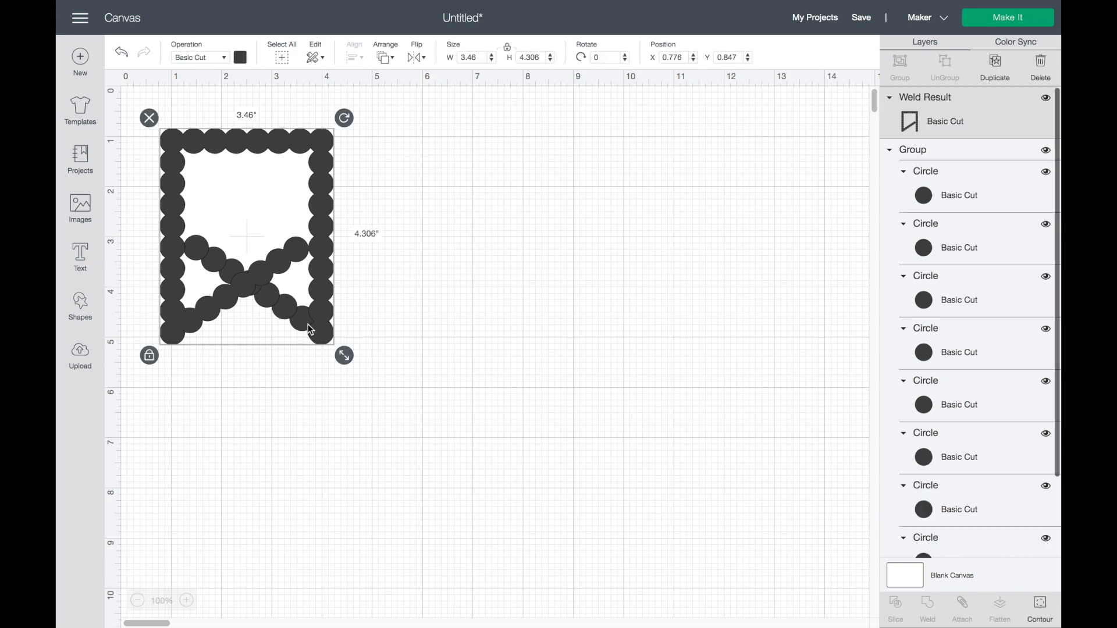
Step: Align the right notch row to the bottom and right of the welded frame, and weld them together
{"action": "left_click", "coordinate": [948, 151], "text": "shift"}
{"action": "left_click", "coordinate": [360, 58]}
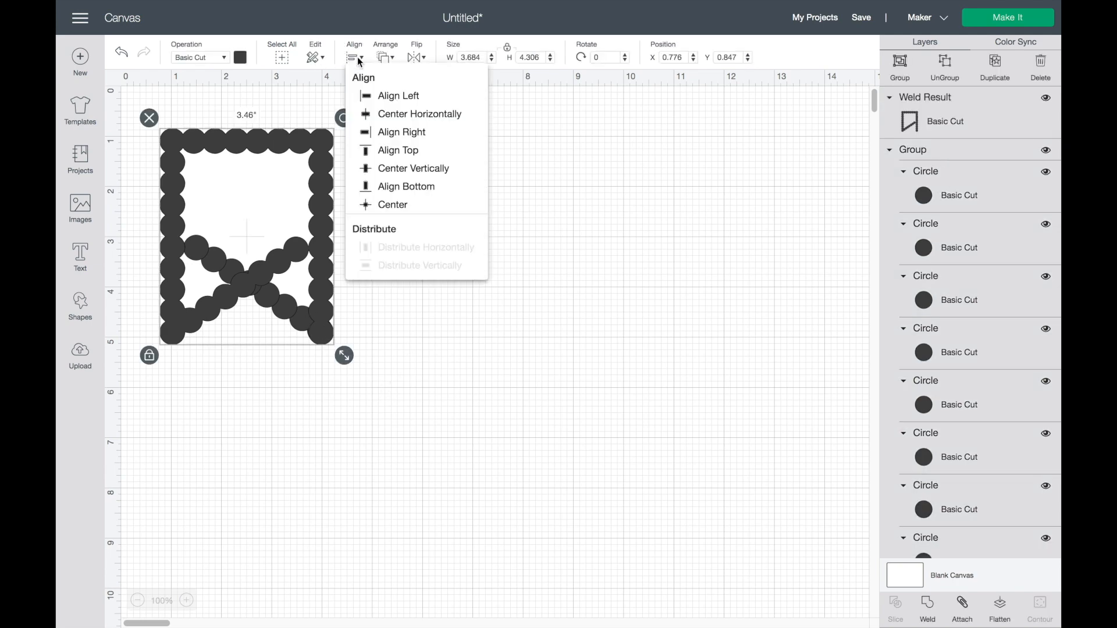
{"action": "left_click", "coordinate": [392, 187]}
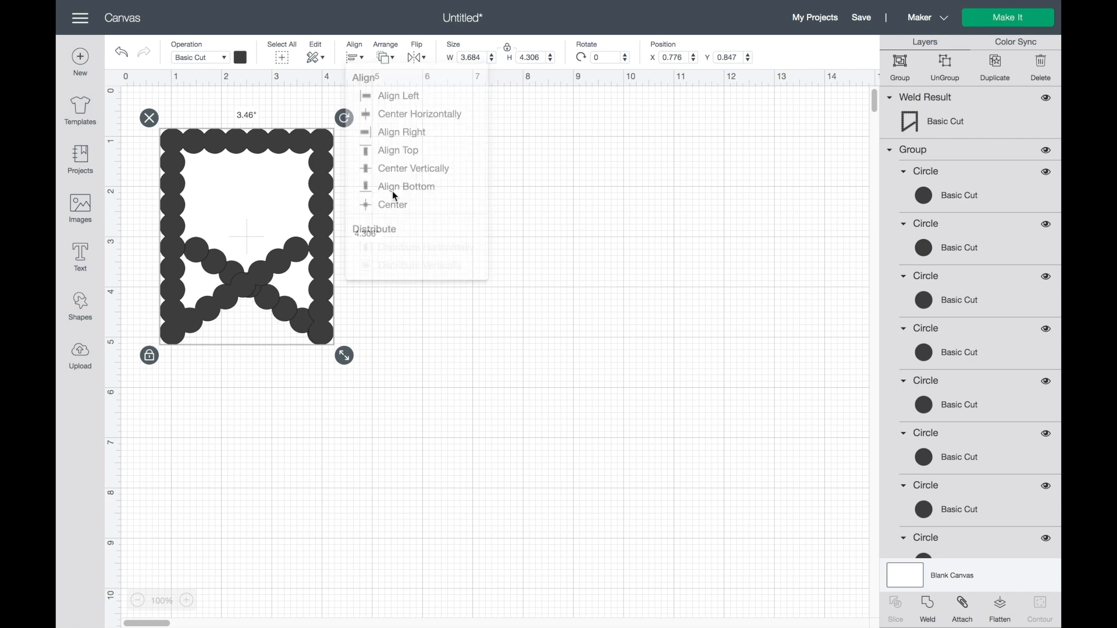
{"action": "left_click", "coordinate": [353, 61]}
{"action": "left_click", "coordinate": [397, 133]}
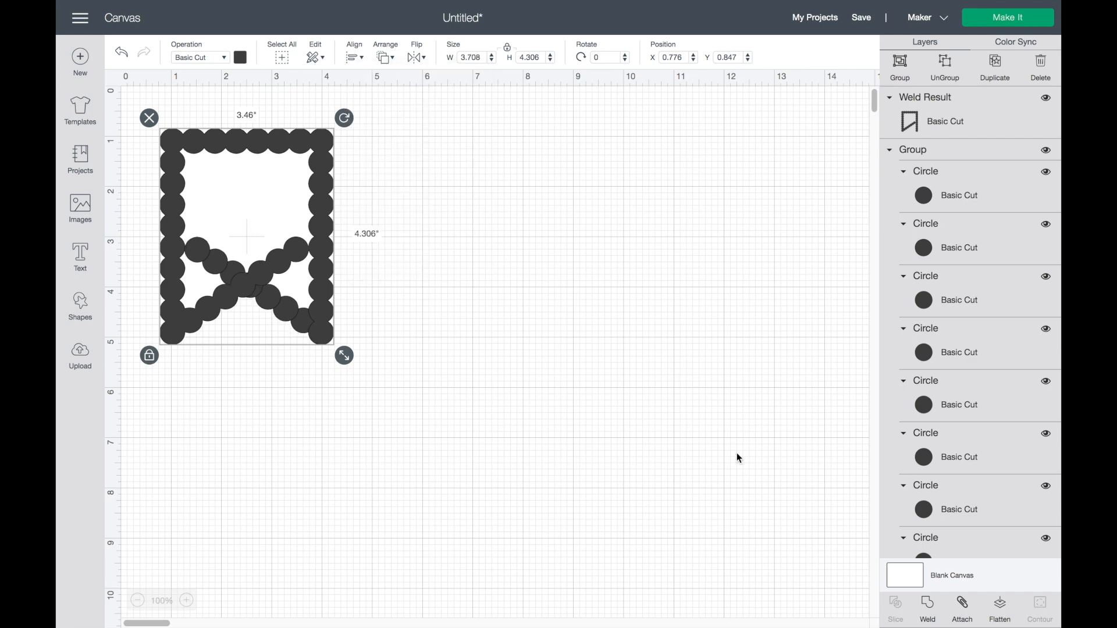
{"action": "left_click", "coordinate": [931, 611]}
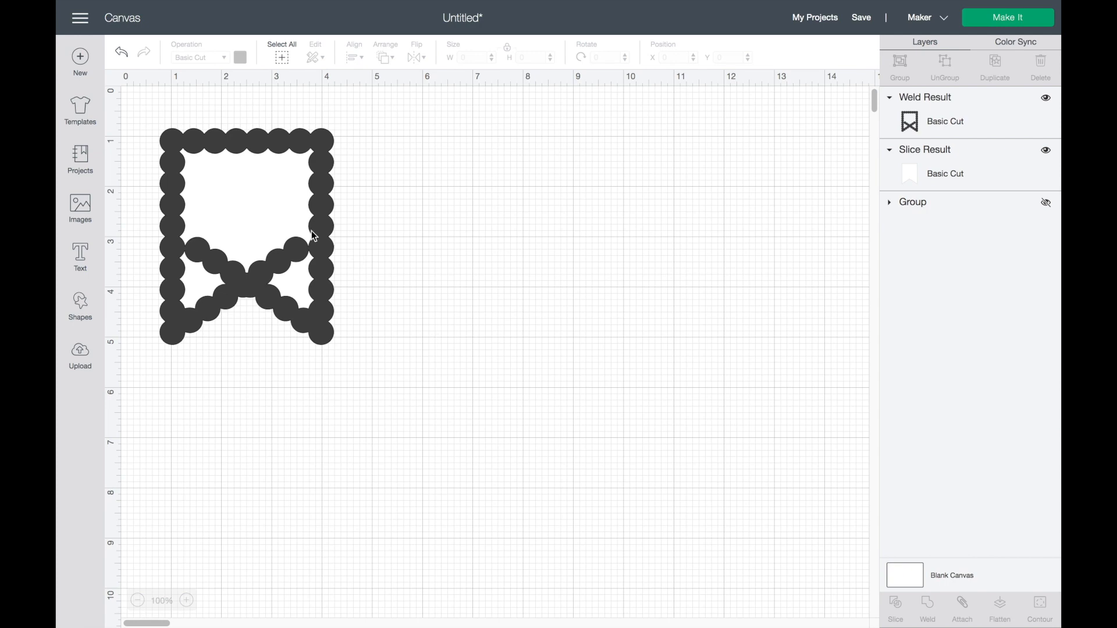
Step: Hide the welded frame's three inner contours with Contour to make a solid scalloped banner
{"action": "left_click", "coordinate": [325, 240]}
{"action": "left_click", "coordinate": [1042, 609]}
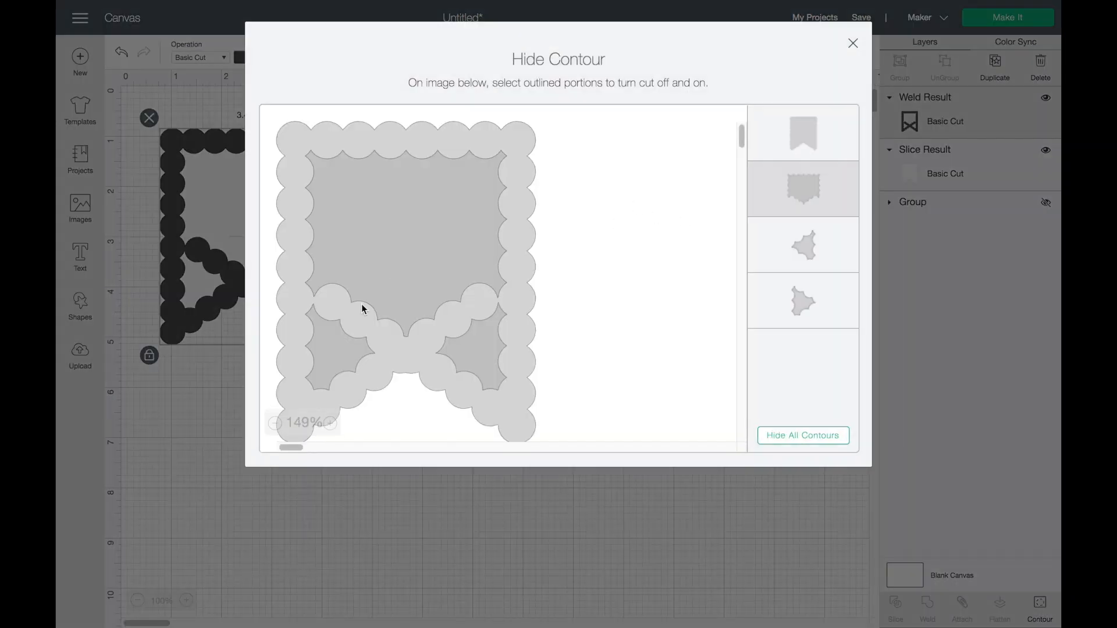
{"action": "left_click", "coordinate": [327, 364]}
{"action": "left_click", "coordinate": [452, 349]}
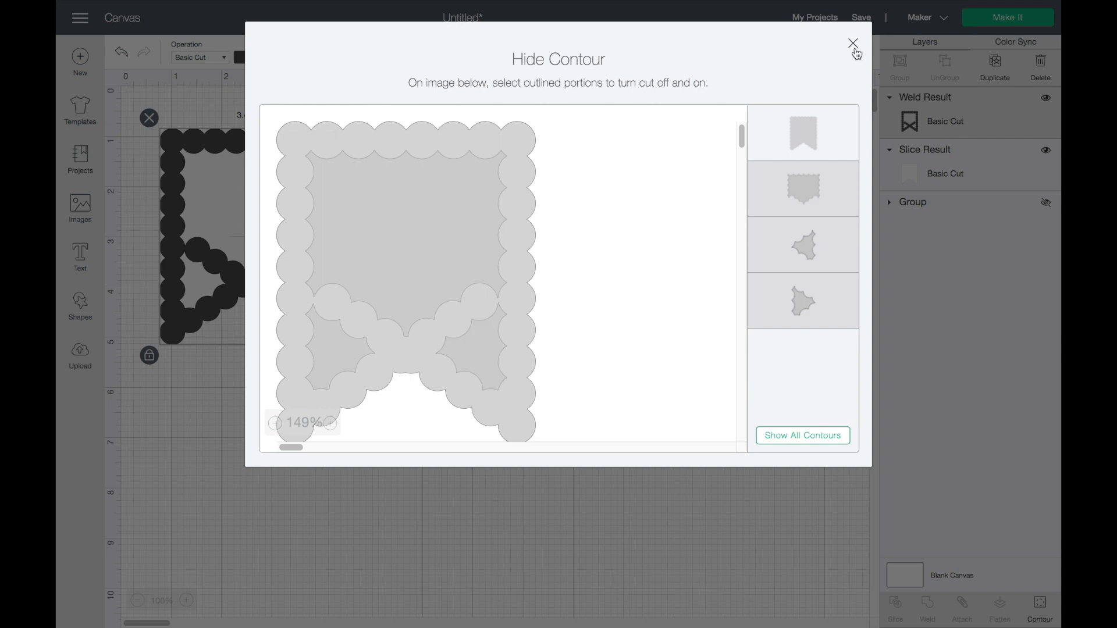
{"action": "left_click", "coordinate": [853, 43]}
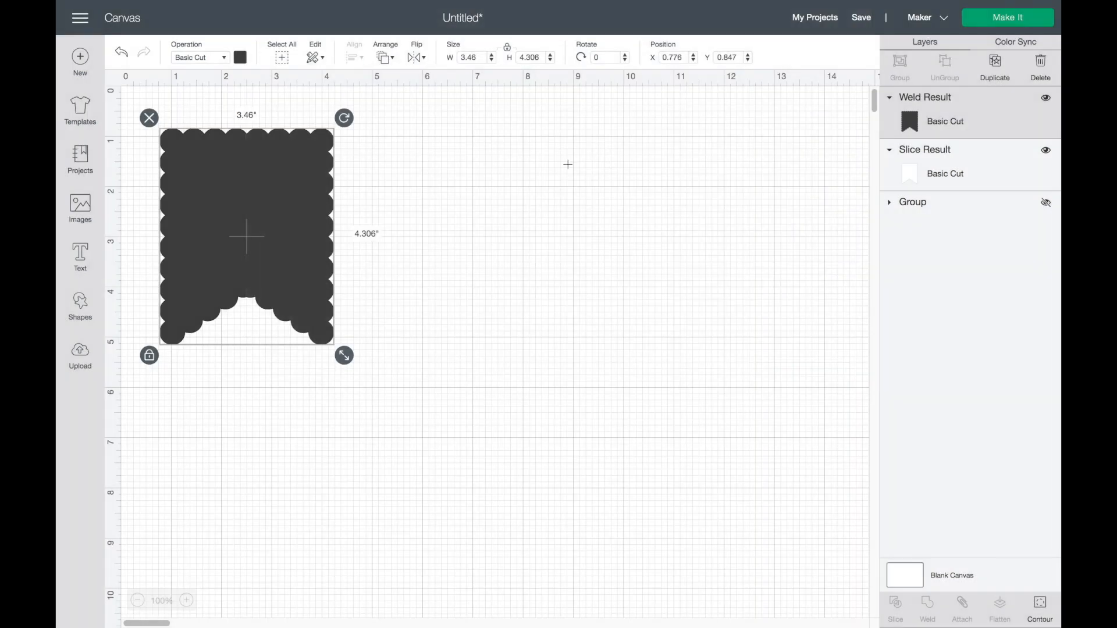
Step: Send the solid scalloped shape behind the white notched banner
{"action": "right_click", "coordinate": [263, 221]}
{"action": "left_click", "coordinate": [301, 387]}
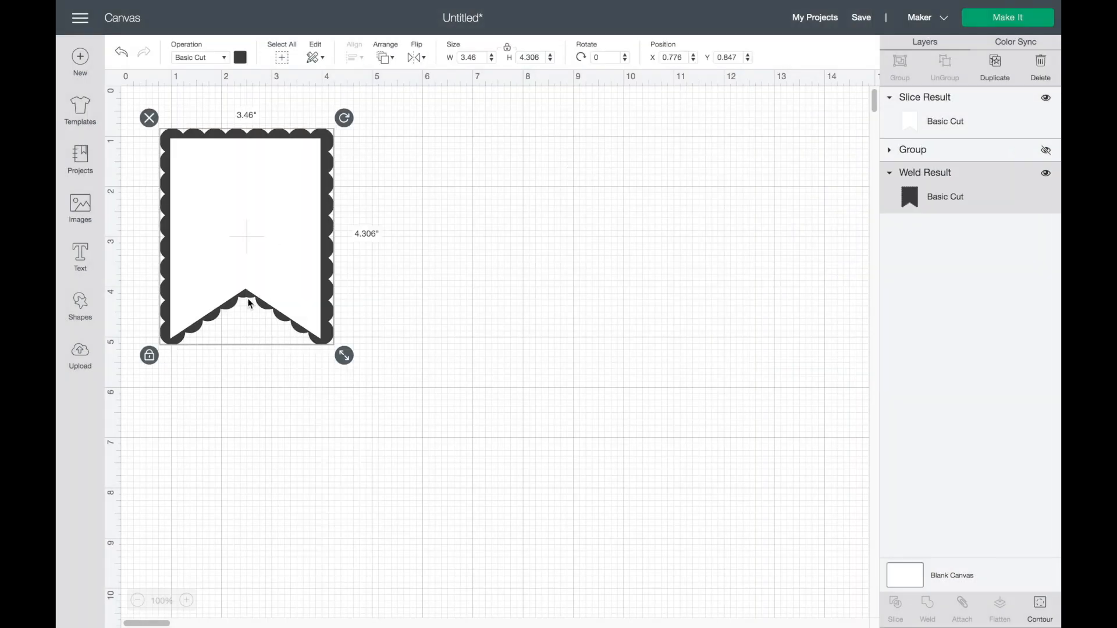
{"action": "left_click", "coordinate": [249, 410]}
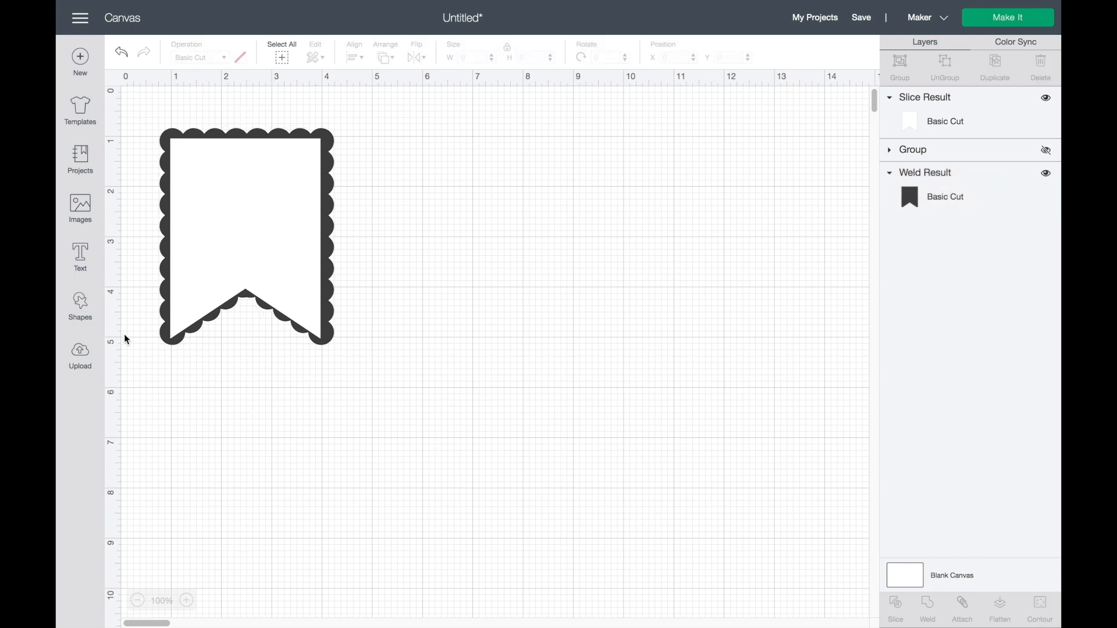
Step: Add a circle, shrink it to about 0.43", and place it over the peak of the banner's notch
{"action": "left_click", "coordinate": [83, 306]}
{"action": "left_click", "coordinate": [187, 211]}
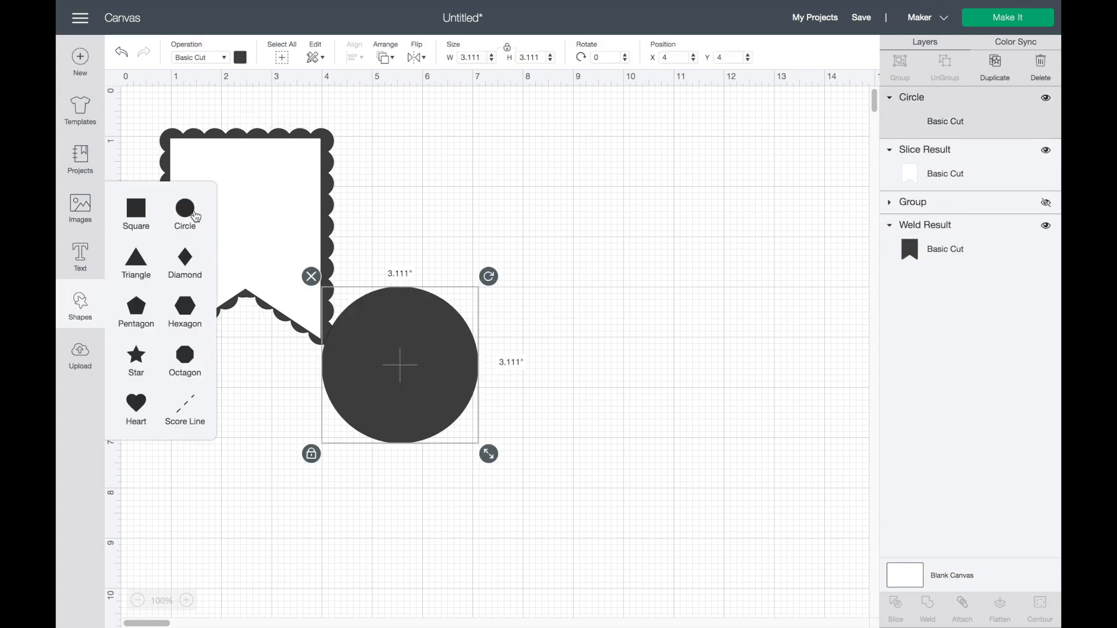
{"action": "left_click_drag", "start_coordinate": [400, 330], "coordinate": [254, 186]}
{"action": "left_click_drag", "start_coordinate": [344, 313], "coordinate": [246, 294]}
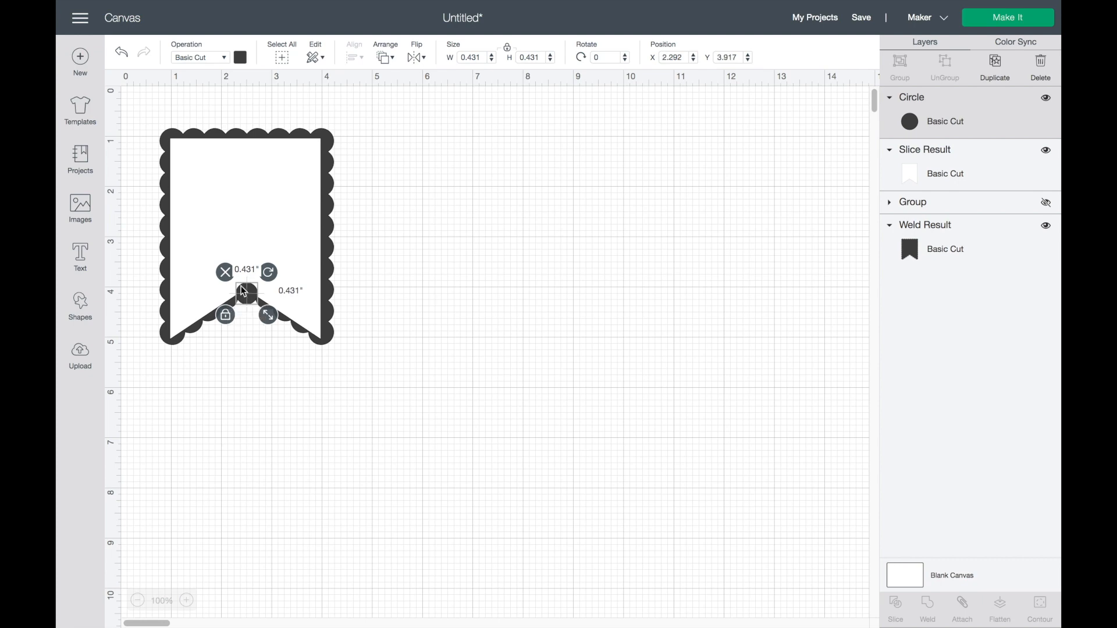
Step: Center the small circle horizontally on the scalloped backing and weld the two together
{"action": "left_click", "coordinate": [297, 134], "text": "shift"}
{"action": "left_click", "coordinate": [357, 58]}
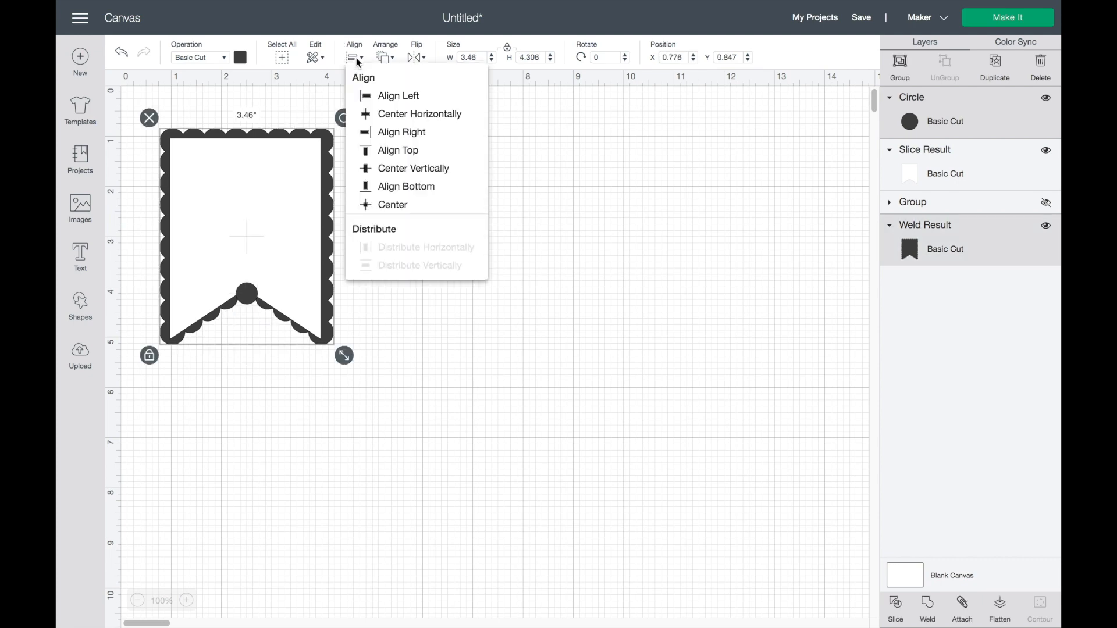
{"action": "left_click", "coordinate": [413, 113]}
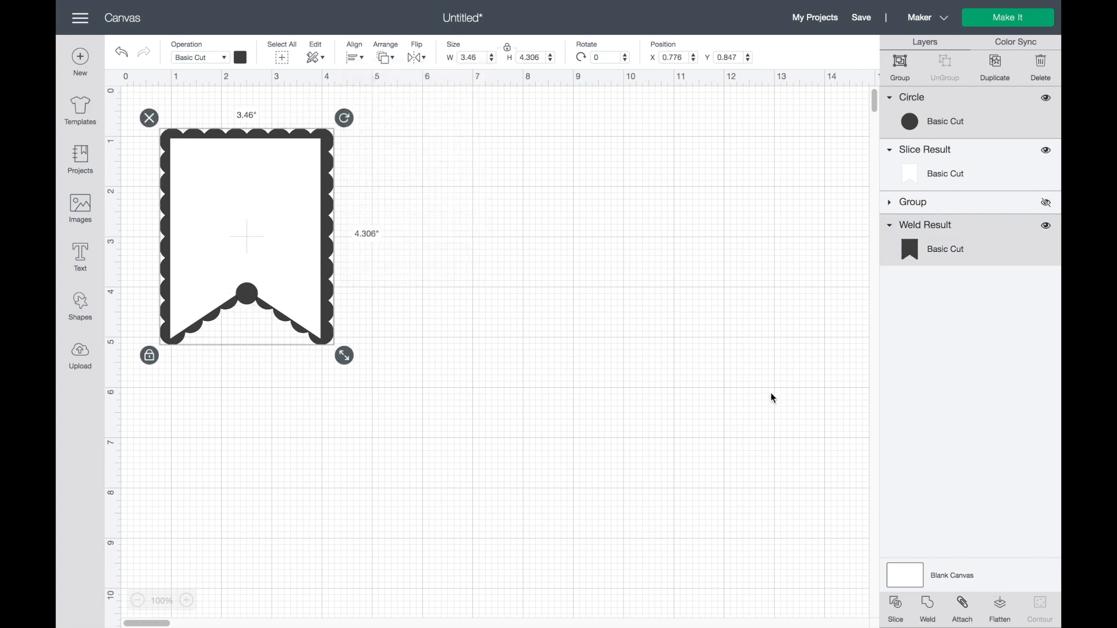
{"action": "left_click", "coordinate": [929, 605]}
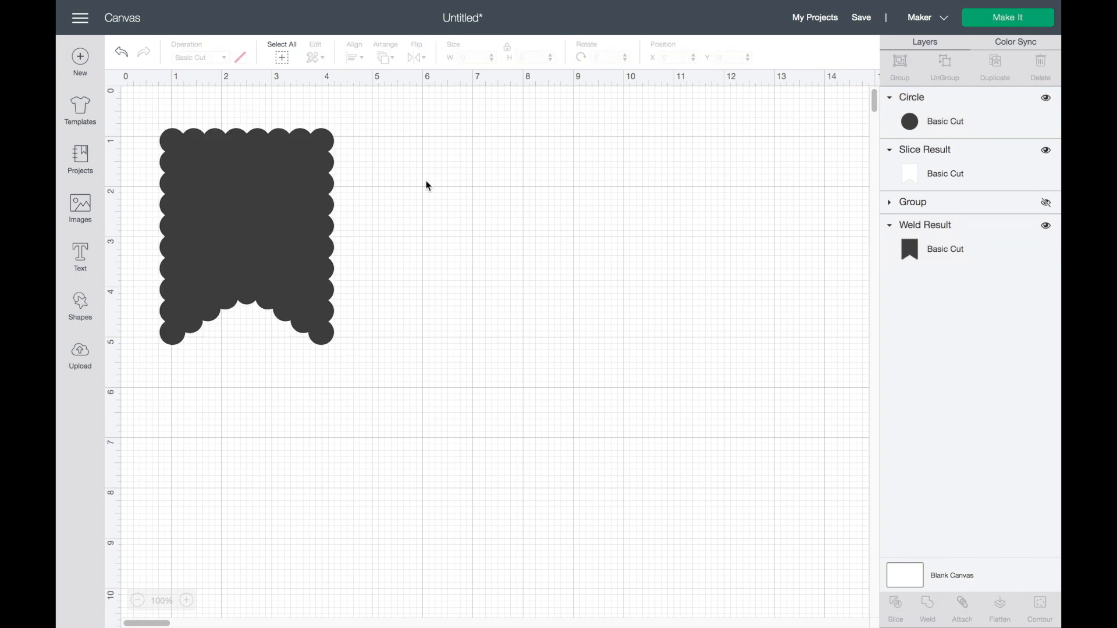
Step: Send the welded scalloped backing behind the white banner and center the two shapes on each other
{"action": "right_click", "coordinate": [281, 214]}
{"action": "left_click", "coordinate": [342, 380]}
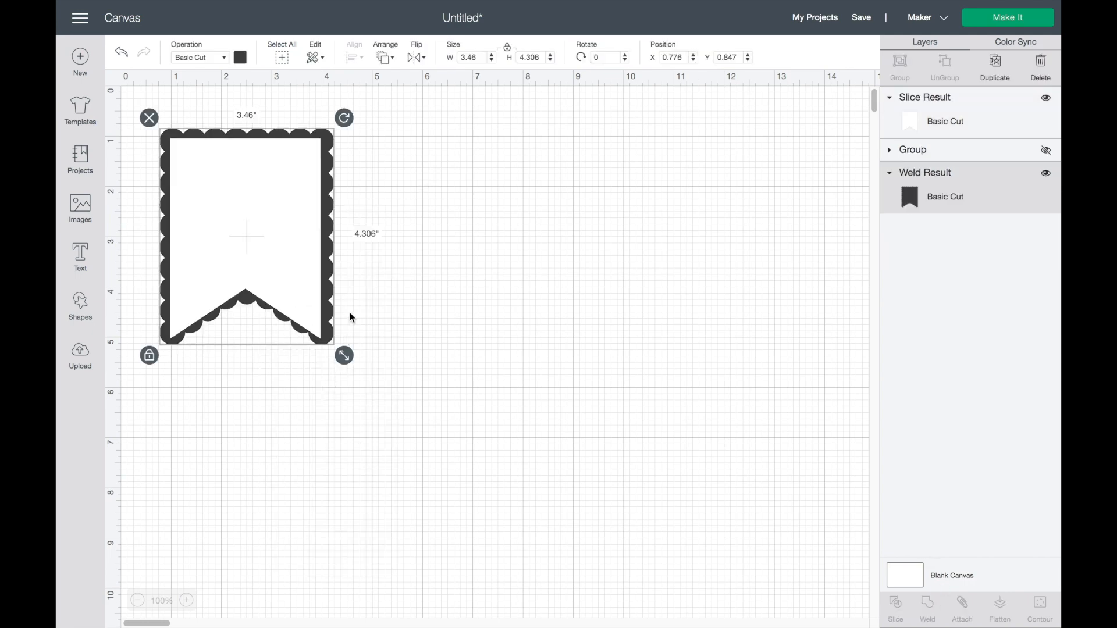
{"action": "left_click_drag", "start_coordinate": [249, 89], "coordinate": [346, 298]}
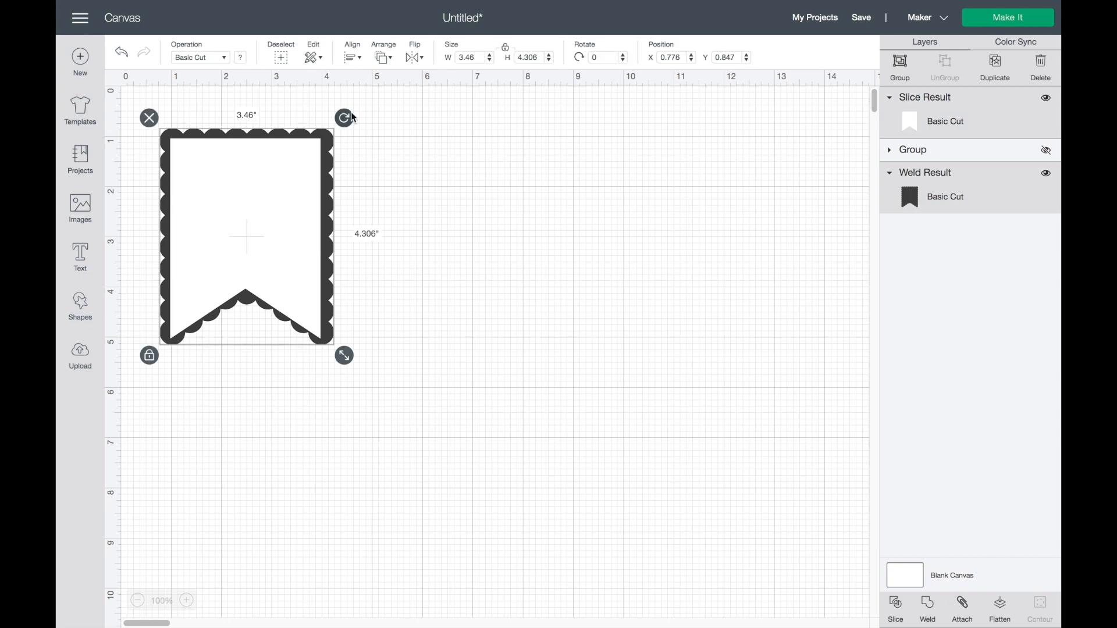
{"action": "left_click", "coordinate": [355, 60]}
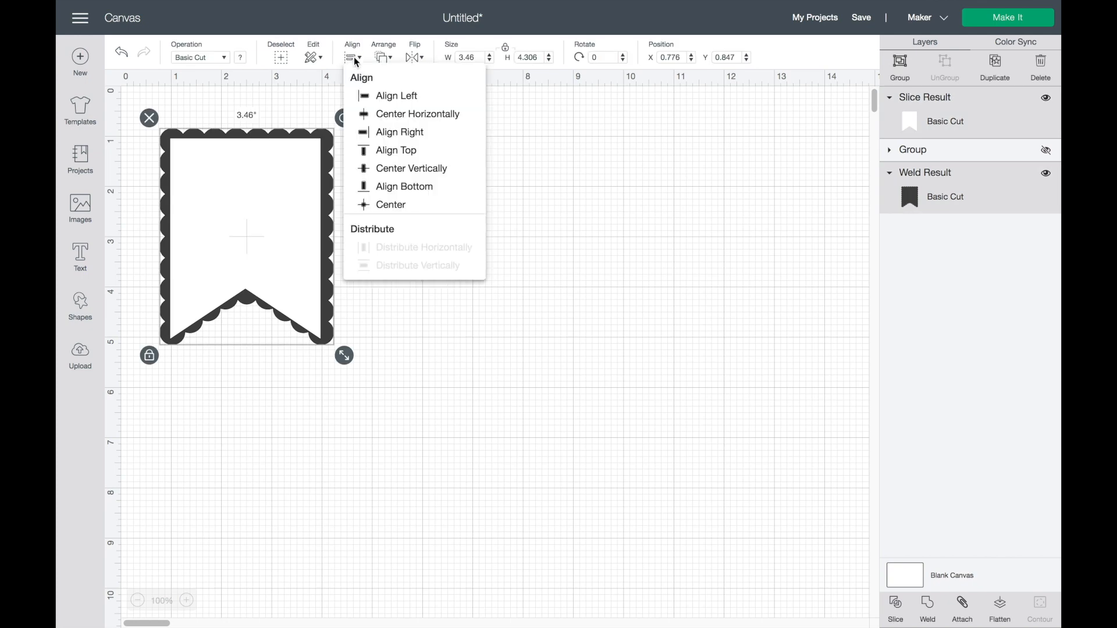
{"action": "left_click", "coordinate": [379, 205]}
{"action": "left_click", "coordinate": [373, 167]}
Step: Recolor the scalloped backing purple
{"action": "left_click", "coordinate": [332, 135]}
{"action": "left_click", "coordinate": [240, 58]}
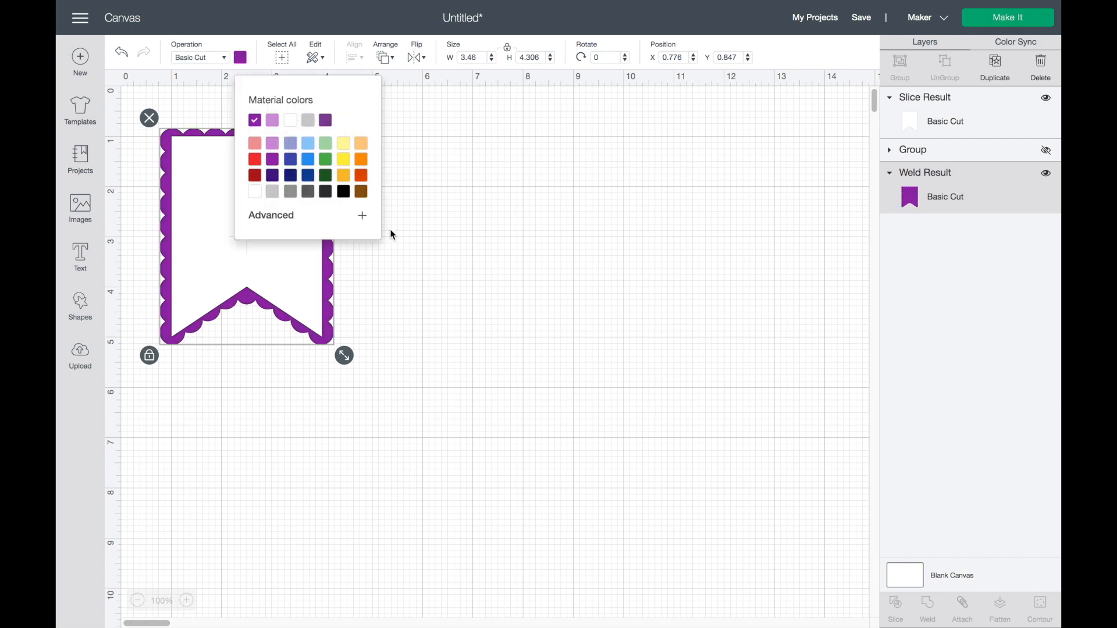
{"action": "left_click", "coordinate": [429, 236]}
Step: Group the white banner with its purple backing and duplicate it twice, placing the copies in a row beside the original
{"action": "left_click_drag", "start_coordinate": [422, 254], "coordinate": [302, 189]}
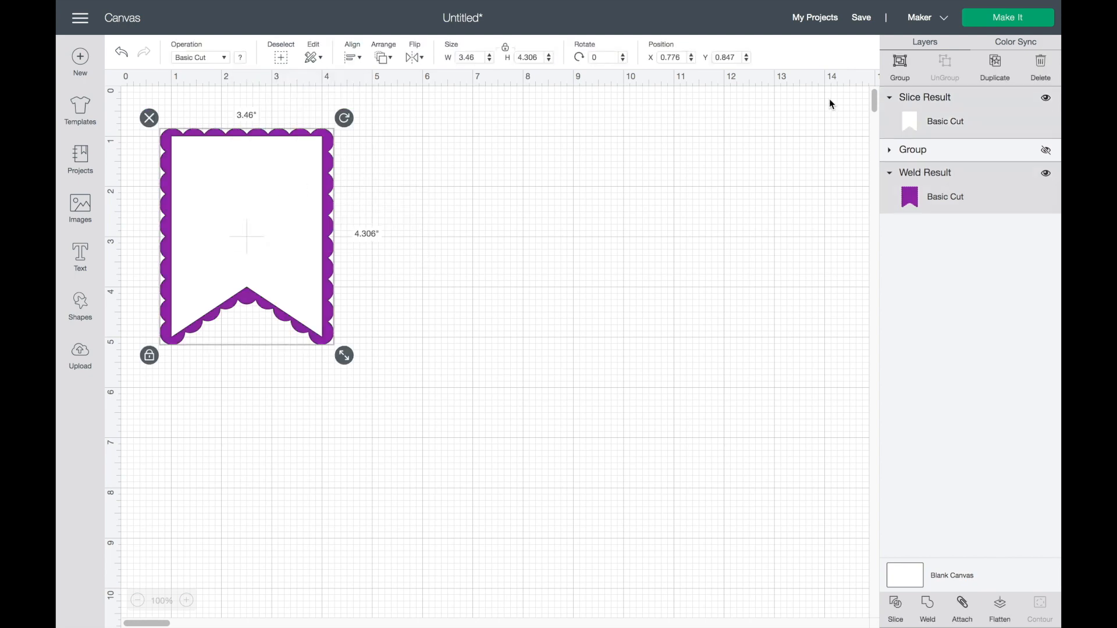
{"action": "left_click", "coordinate": [903, 62]}
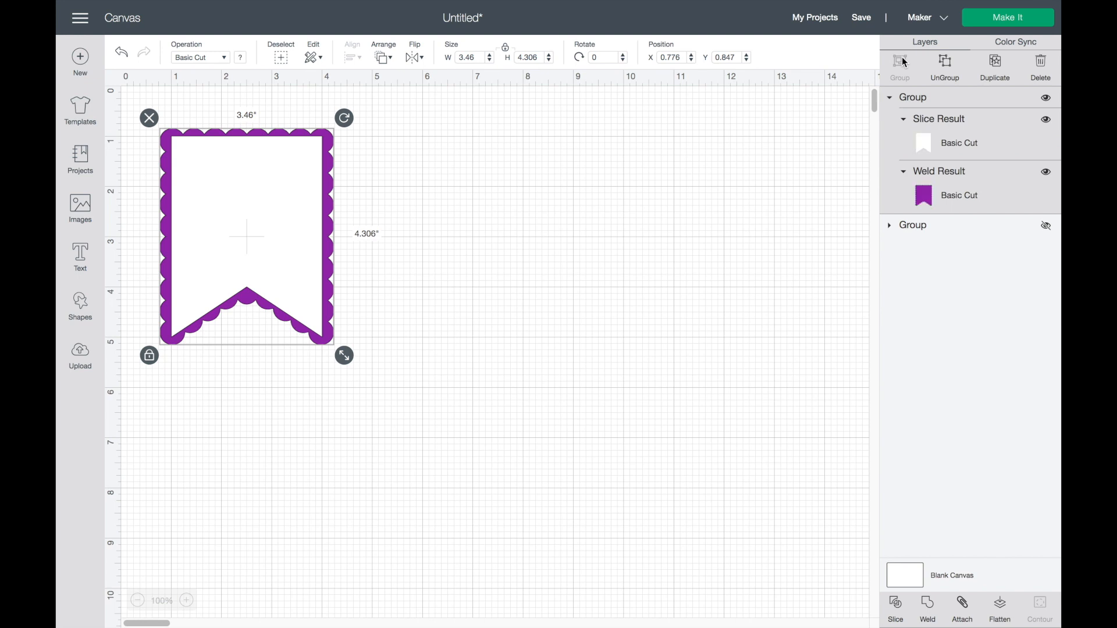
{"action": "left_click", "coordinate": [995, 62]}
{"action": "left_click", "coordinate": [996, 63]}
{"action": "mouse_move", "coordinate": [282, 207]}
{"action": "left_mouse_down"}
{"action": "mouse_move", "coordinate": [481, 182]}
{"action": "mouse_move", "coordinate": [469, 182]}
{"action": "mouse_move", "coordinate": [686, 182]}
{"action": "mouse_move", "coordinate": [700, 192]}
{"action": "left_mouse_up"}
Step: Distribute the three banners evenly in the horizontal direction
{"action": "left_click_drag", "start_coordinate": [668, 399], "coordinate": [260, 242]}
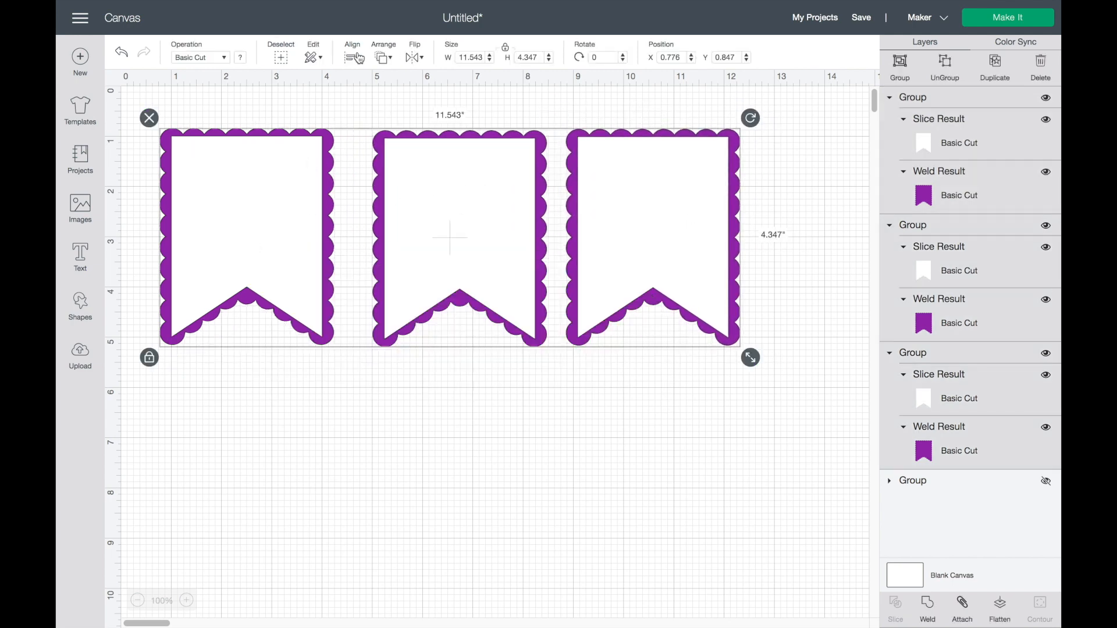
{"action": "left_click", "coordinate": [357, 58]}
{"action": "left_click", "coordinate": [387, 247]}
{"action": "left_click", "coordinate": [344, 422]}
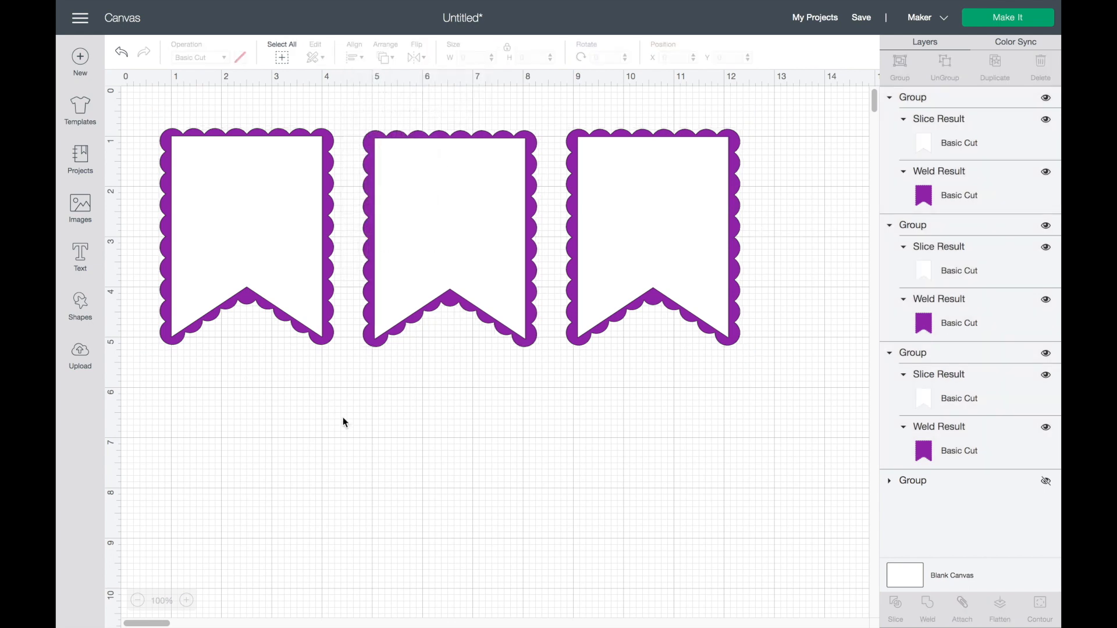
Step: Add the text "ONE" below the banners and enlarge it to about 7.48" wide by 3.03" high
{"action": "left_click", "coordinate": [81, 257]}
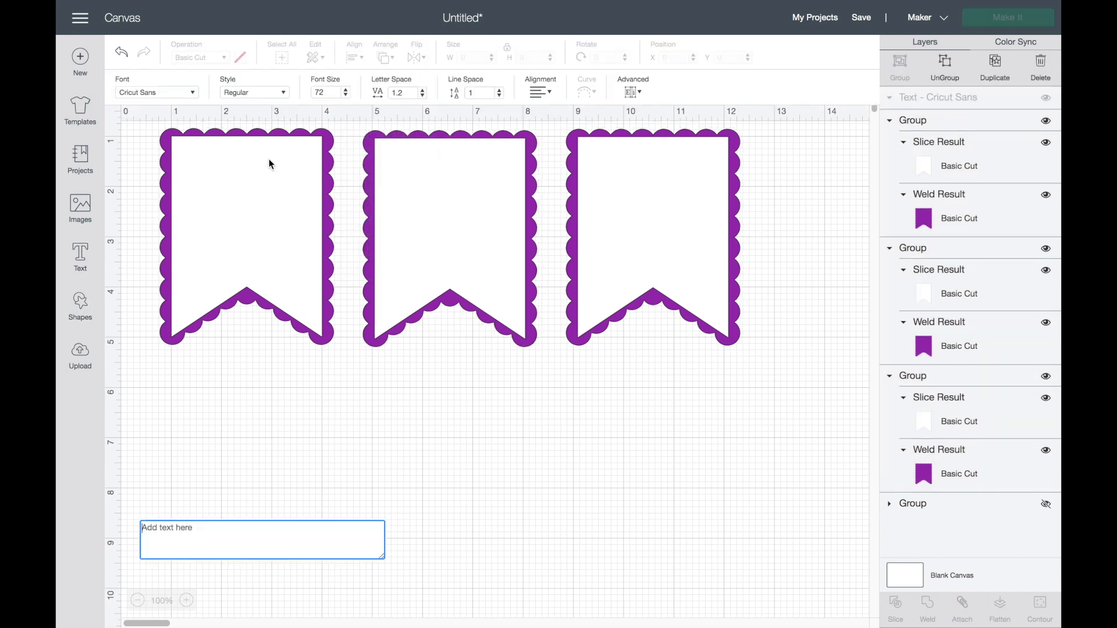
{"action": "type", "text": "ONE"}
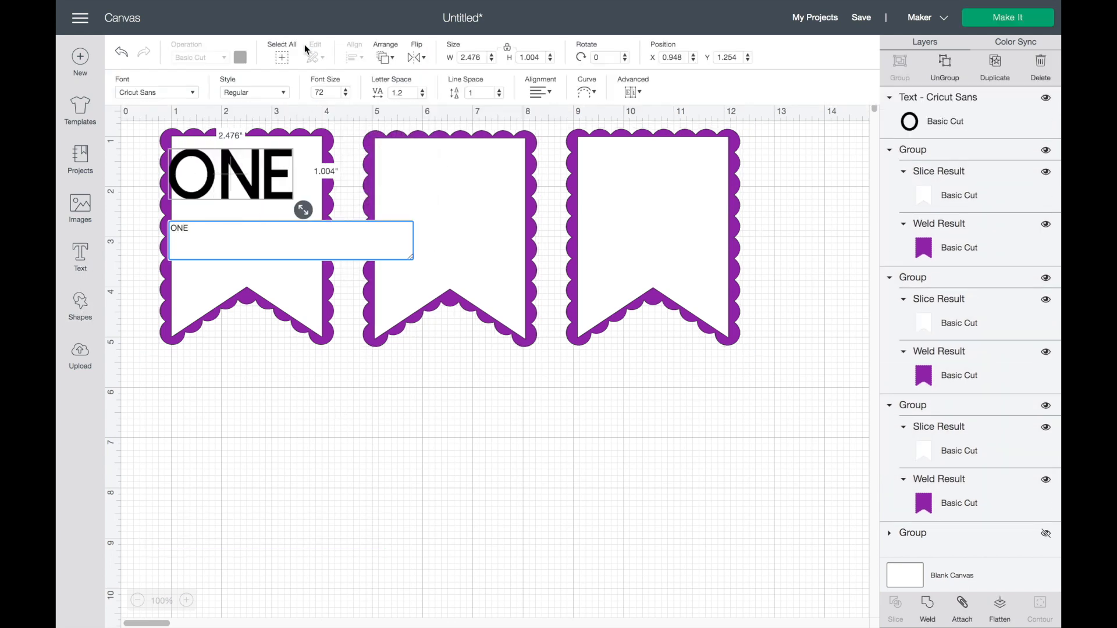
{"action": "left_click_drag", "start_coordinate": [250, 187], "coordinate": [363, 400]}
{"action": "left_click_drag", "start_coordinate": [416, 422], "coordinate": [596, 524]}
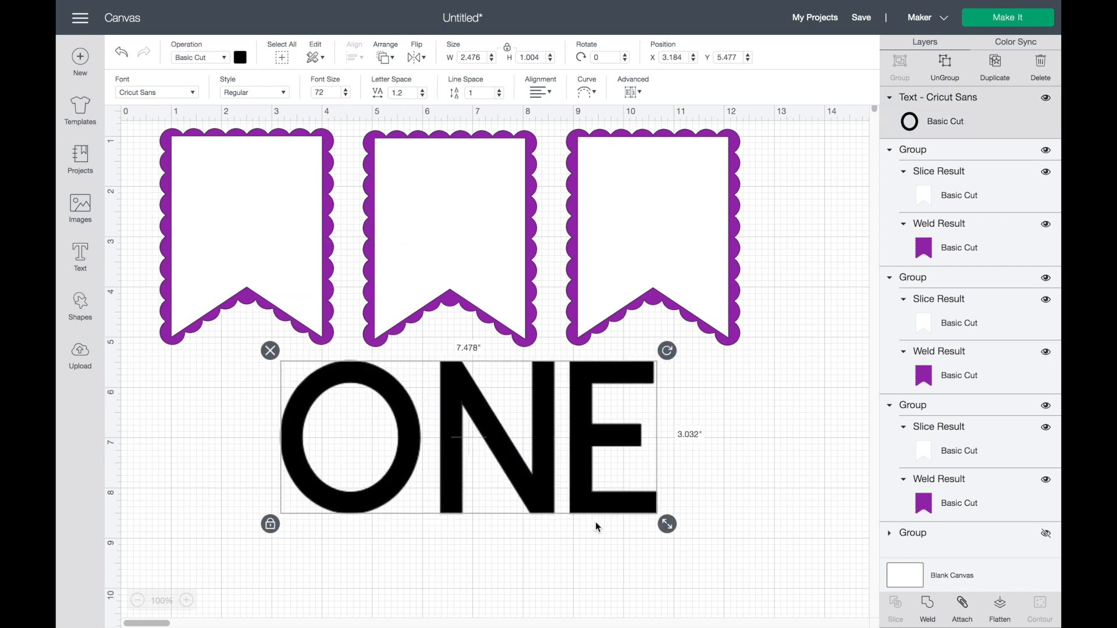
Step: Ungroup the ONE text into separate letters and recolor all three light purple
{"action": "left_click", "coordinate": [937, 77]}
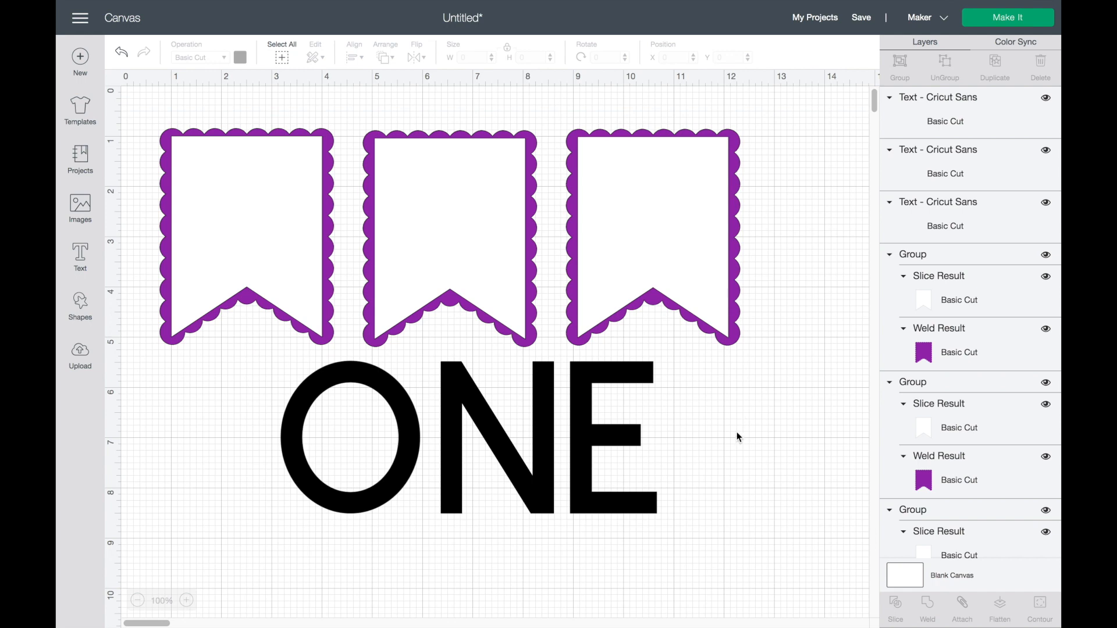
{"action": "left_click", "coordinate": [240, 58]}
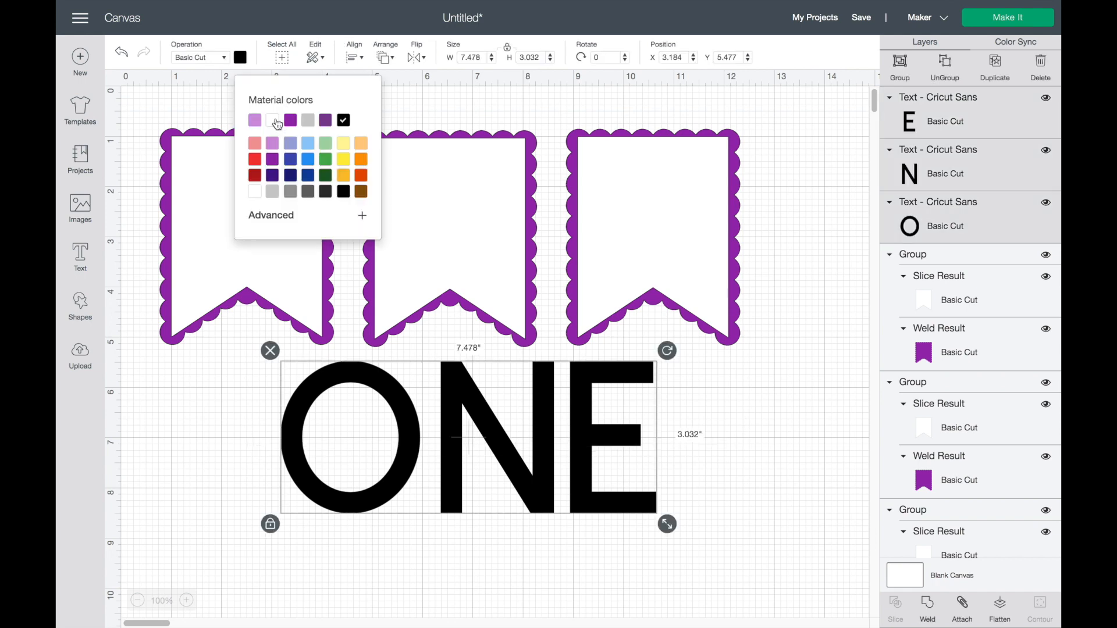
{"action": "left_click", "coordinate": [254, 121]}
{"action": "left_click", "coordinate": [222, 456]}
Step: Move the letter O slightly apart, and scale all three letters down together to about 6" overall width
{"action": "left_click_drag", "start_coordinate": [404, 407], "coordinate": [433, 424]}
{"action": "left_click_drag", "start_coordinate": [741, 485], "coordinate": [374, 391]}
{"action": "left_click_drag", "start_coordinate": [668, 525], "coordinate": [549, 493]}
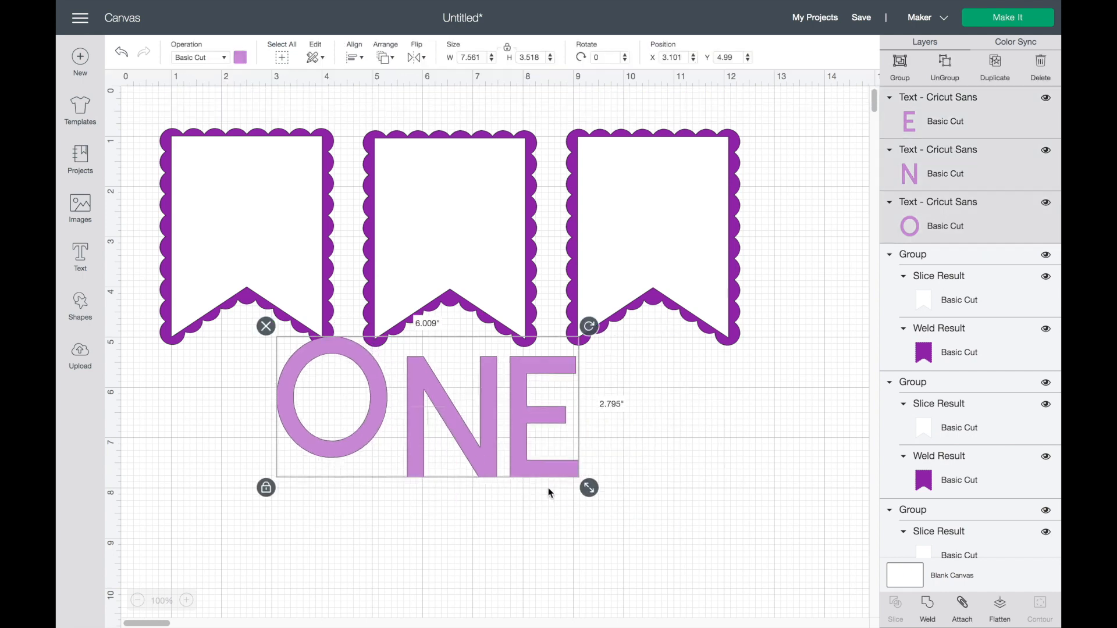
{"action": "left_click", "coordinate": [216, 413]}
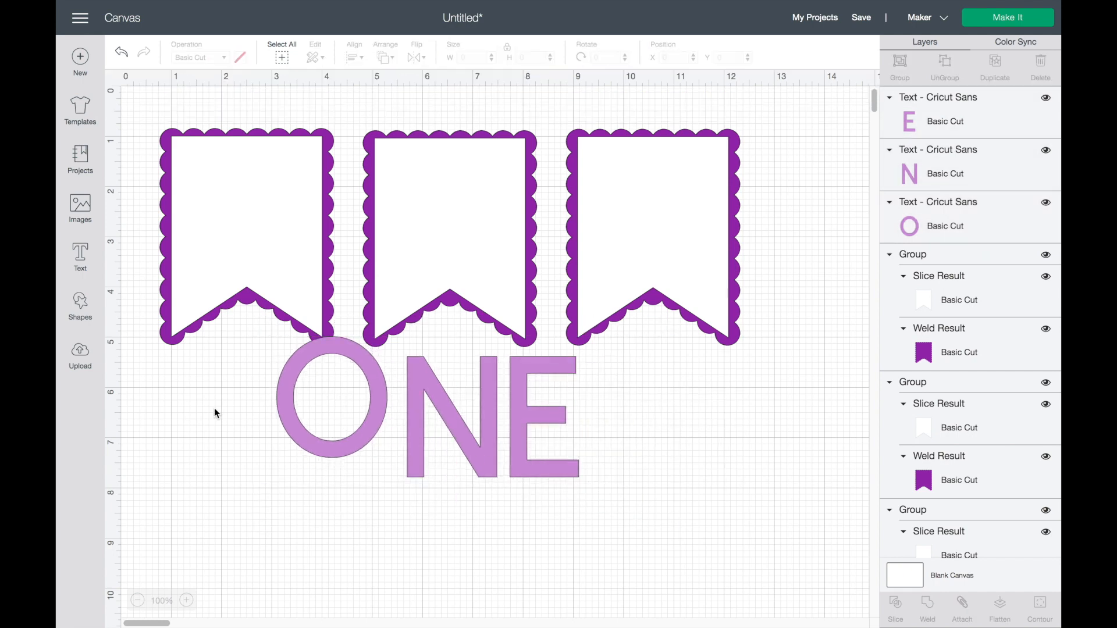
Step: Place the letters O, N and E on the first, second and third banners respectively
{"action": "left_click_drag", "start_coordinate": [376, 383], "coordinate": [291, 199]}
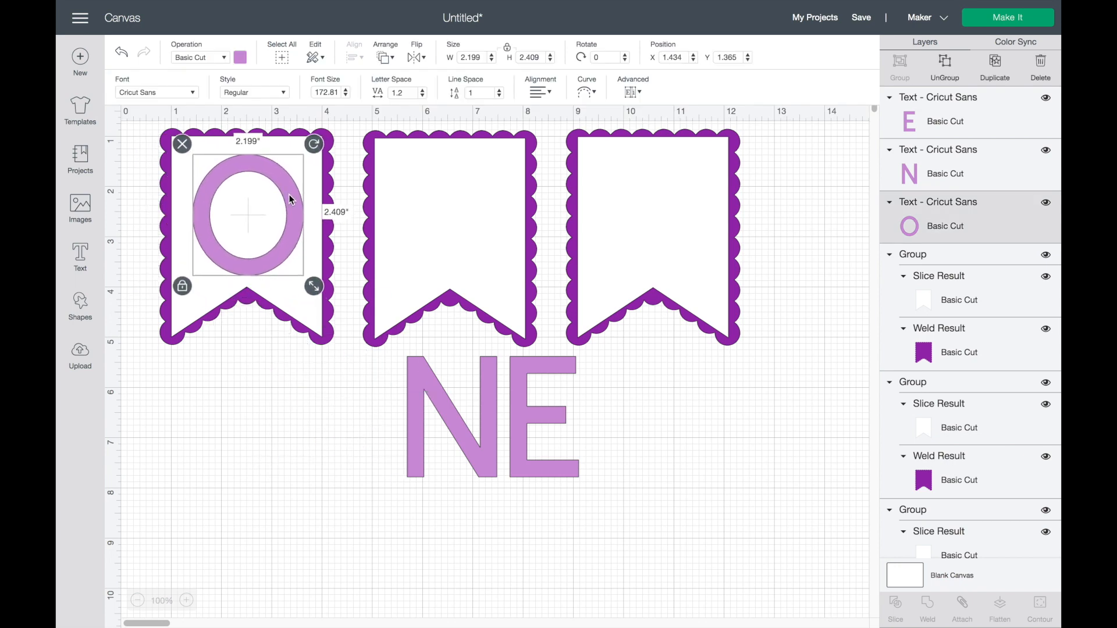
{"action": "left_click_drag", "start_coordinate": [440, 388], "coordinate": [439, 198]}
{"action": "left_click", "coordinate": [522, 365]}
{"action": "left_click_drag", "start_coordinate": [521, 363], "coordinate": [623, 168]}
{"action": "left_click", "coordinate": [353, 501]}
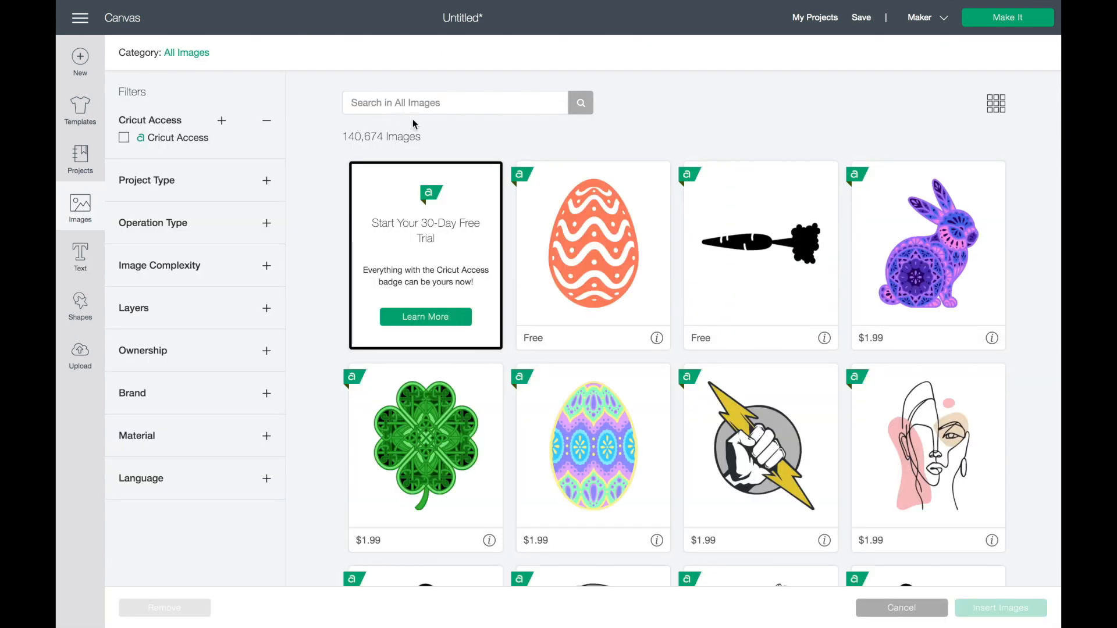
Step: Search the image library for "flower" and insert the teal rounded-petal flower and the purple pointed-petal flower
{"action": "left_click", "coordinate": [404, 103]}
{"action": "type", "text": "flower"}
{"action": "key", "text": "Return"}
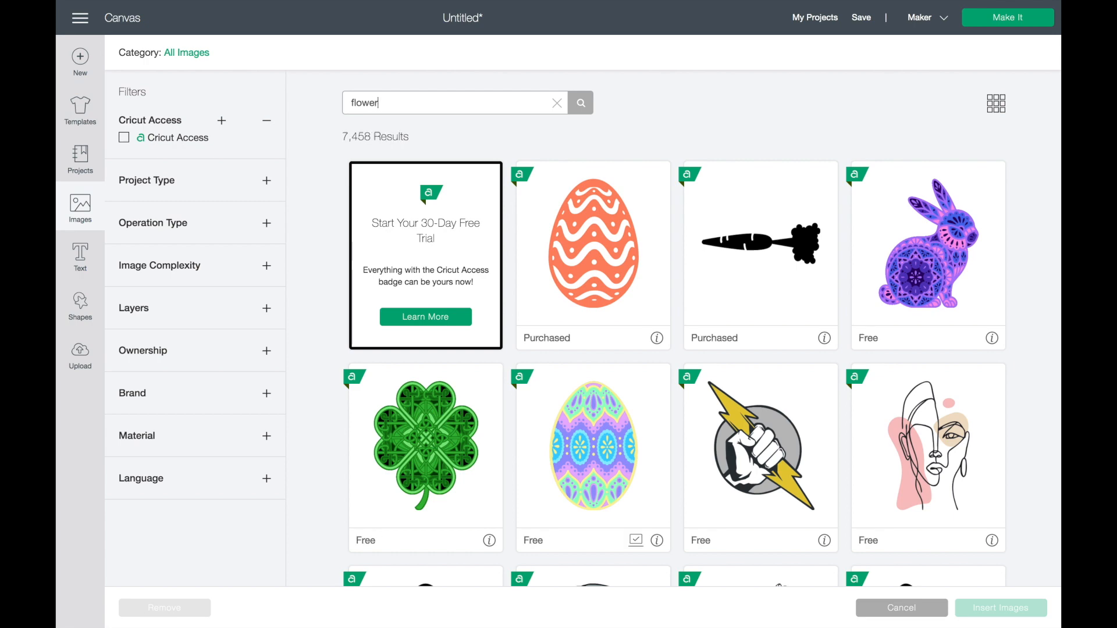
{"action": "scroll", "coordinate": [550, 292], "scroll_direction": "down", "scroll_amount": 3}
{"action": "left_click", "coordinate": [567, 320]}
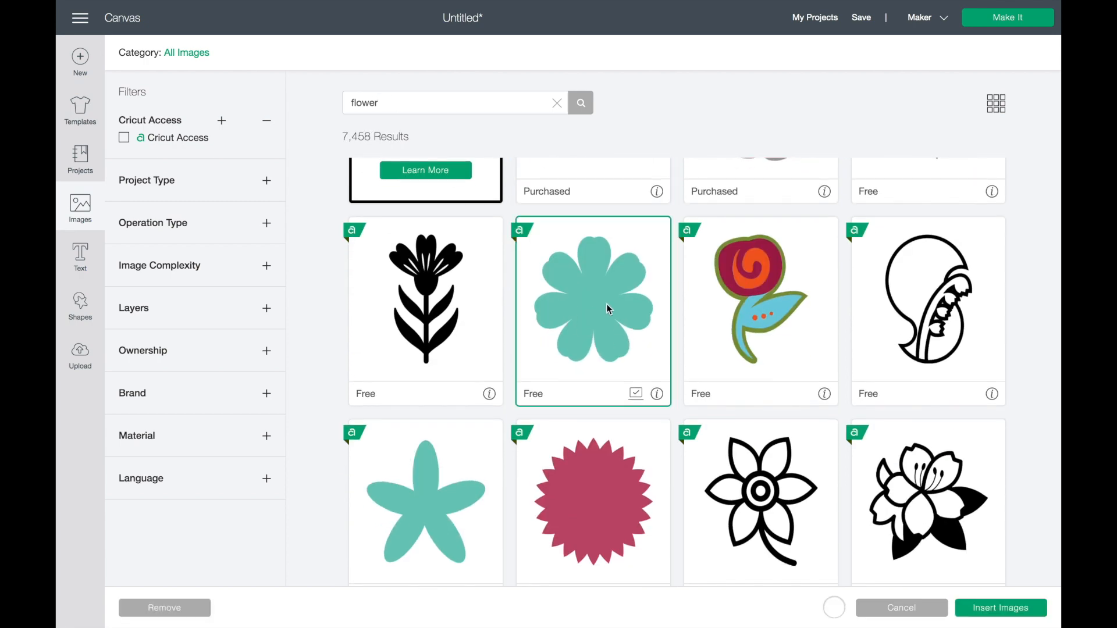
{"action": "scroll", "coordinate": [932, 532], "scroll_direction": "down", "scroll_amount": 5}
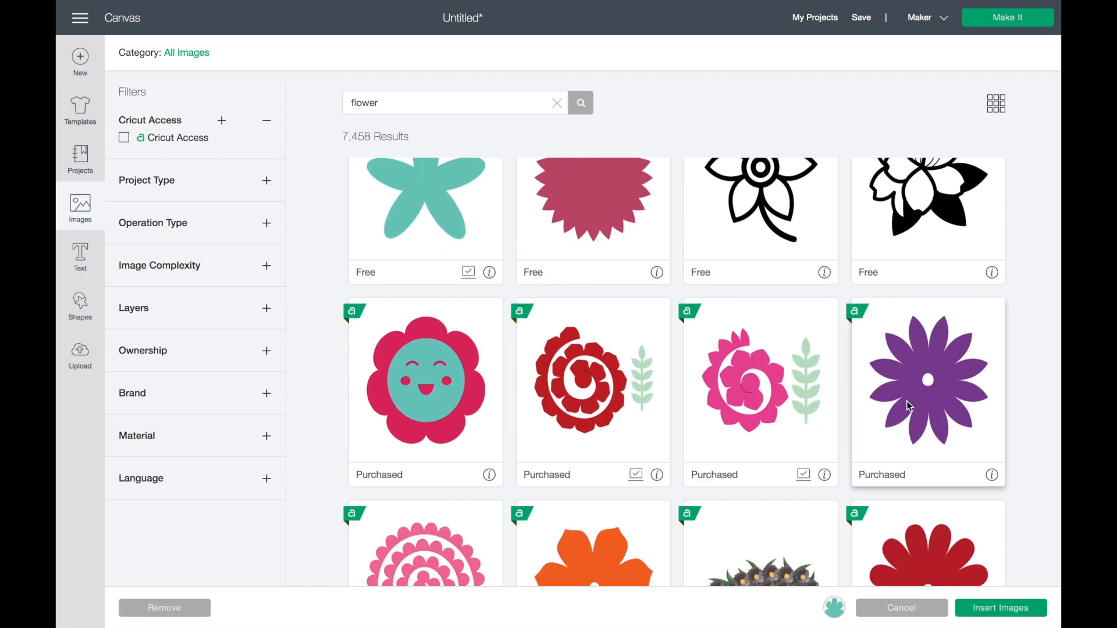
{"action": "left_click", "coordinate": [925, 389]}
{"action": "left_click", "coordinate": [1013, 613]}
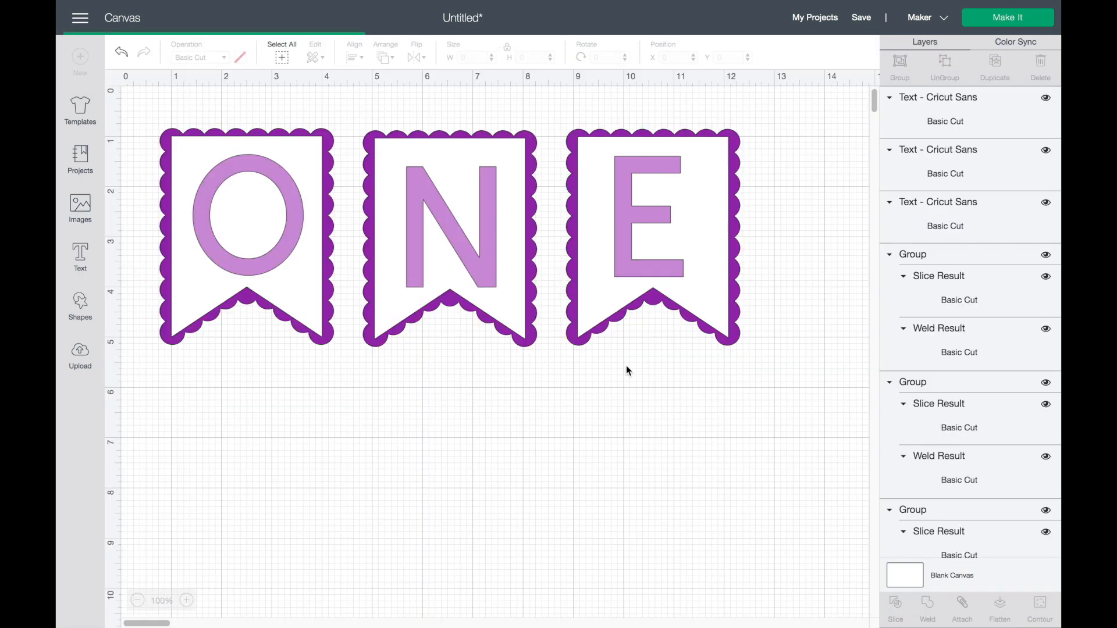
Step: Move both flowers below the banners, set the purple flower's height to 1", and separate it from the teal flower
{"action": "left_click_drag", "start_coordinate": [422, 362], "coordinate": [442, 411]}
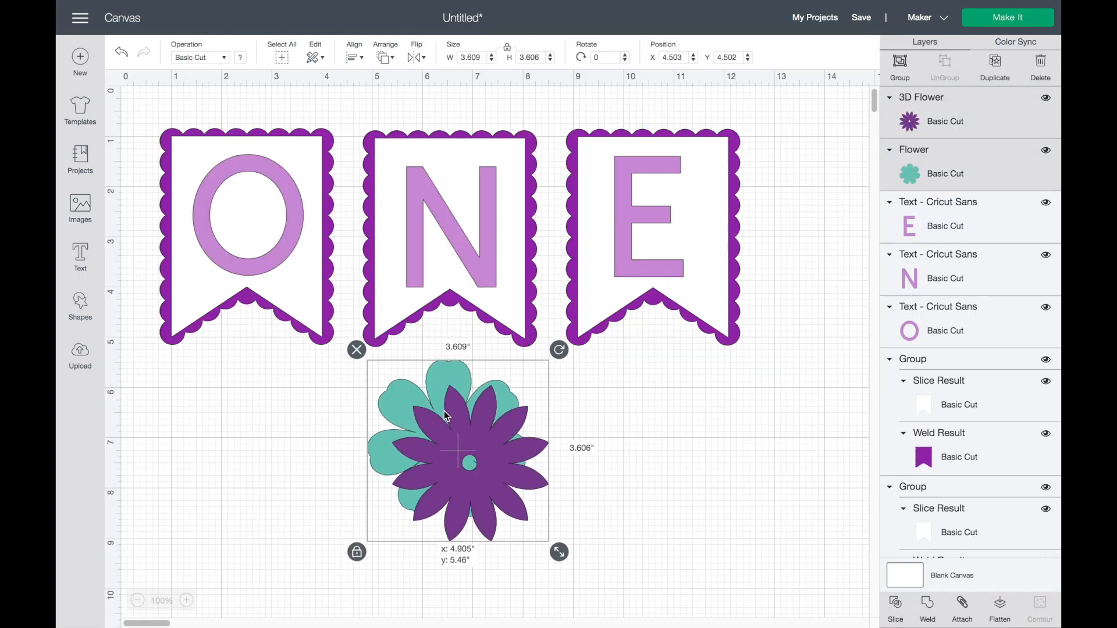
{"action": "left_click", "coordinate": [541, 448]}
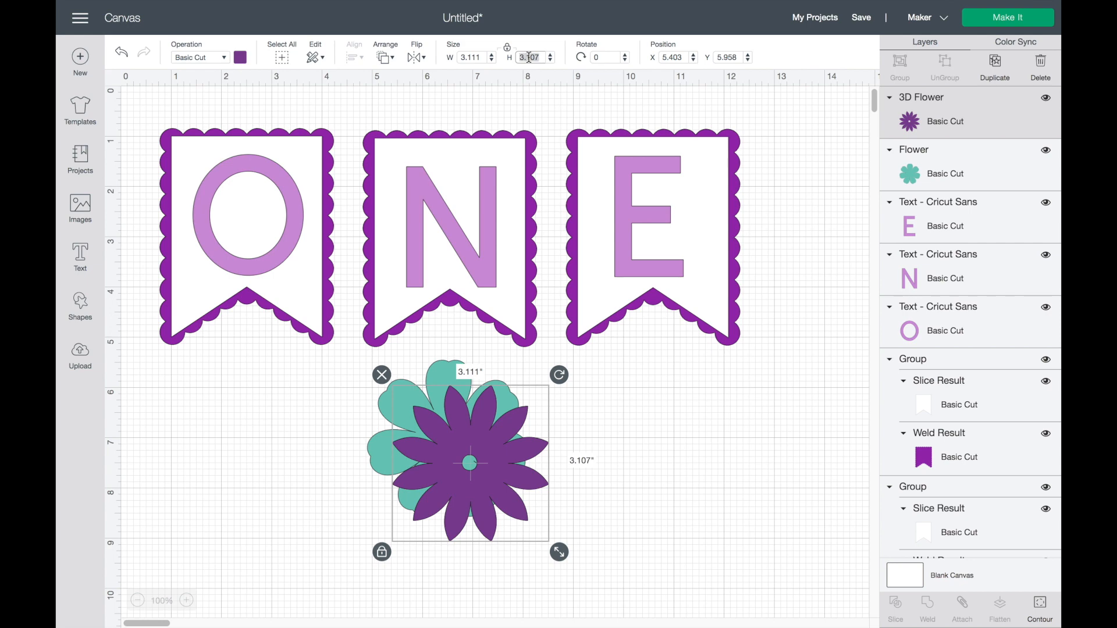
{"action": "type", "text": "1"}
{"action": "key", "text": "Return"}
{"action": "left_click_drag", "start_coordinate": [420, 395], "coordinate": [299, 393]}
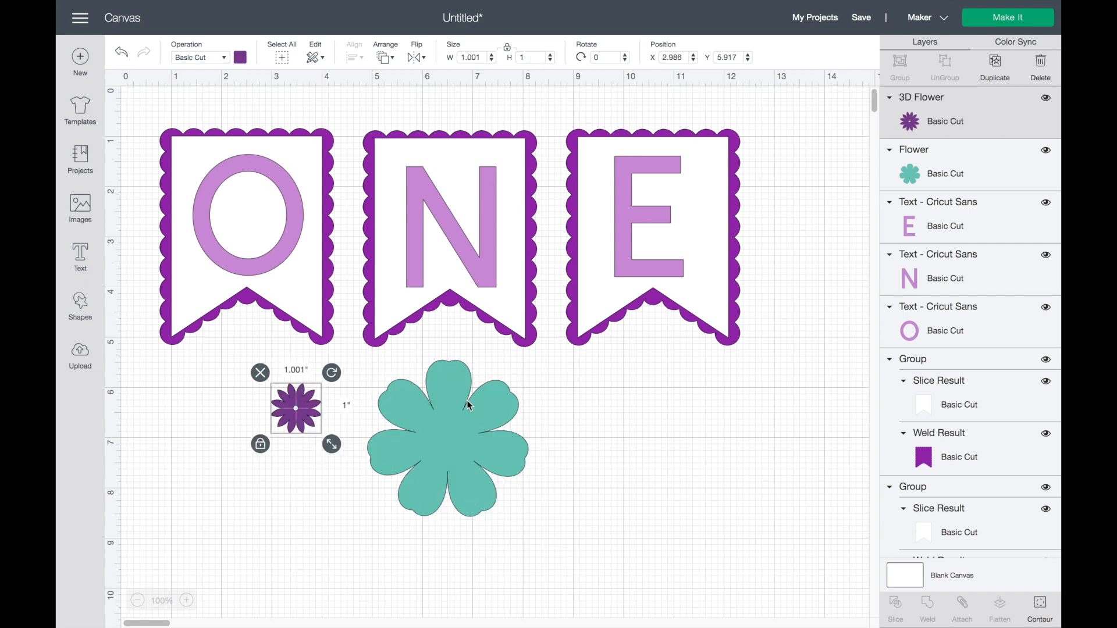
Step: Set the teal flower's width to 1", and place the purple flower at the O's lower left and the teal one at its upper right
{"action": "left_click", "coordinate": [476, 407]}
{"action": "key", "text": "Return"}
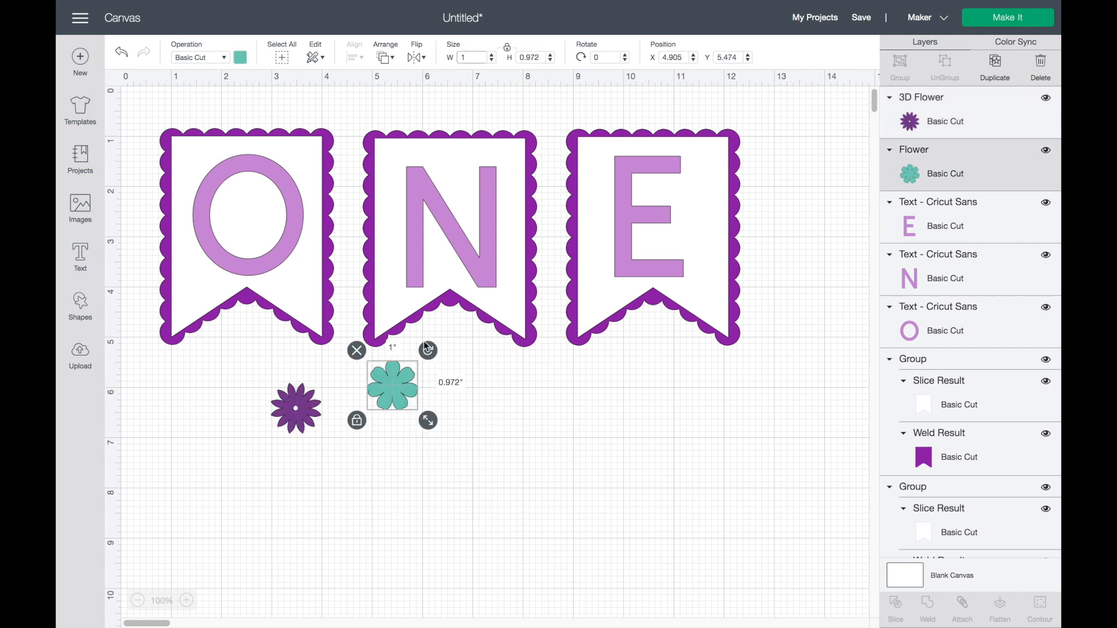
{"action": "left_click_drag", "start_coordinate": [308, 413], "coordinate": [217, 273]}
{"action": "left_click_drag", "start_coordinate": [385, 389], "coordinate": [285, 180]}
Step: Recolor the teal flower to the same dark purple as the pointed-petal flower and nudge it at the O's upper right
{"action": "left_click", "coordinate": [240, 57]}
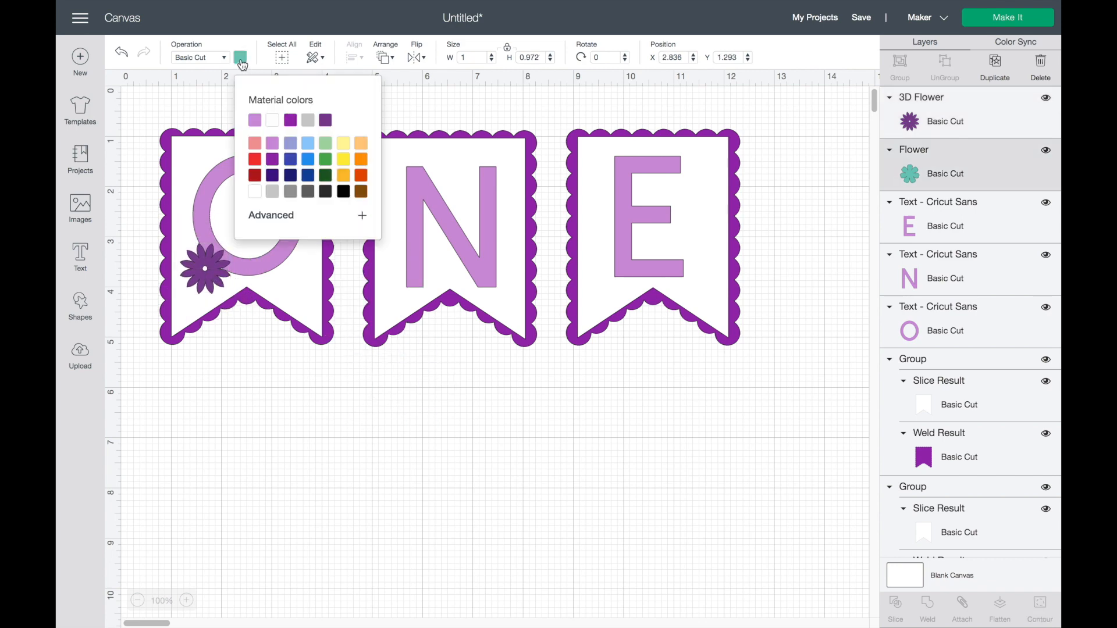
{"action": "left_click", "coordinate": [300, 415]}
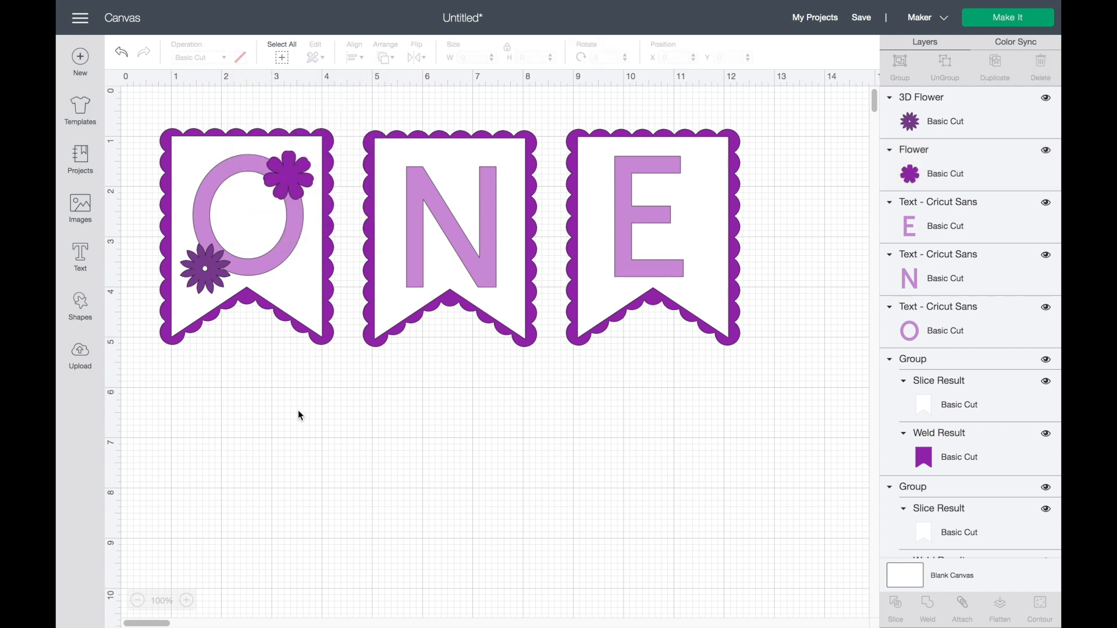
{"action": "left_click", "coordinate": [289, 177]}
{"action": "left_click", "coordinate": [240, 57]}
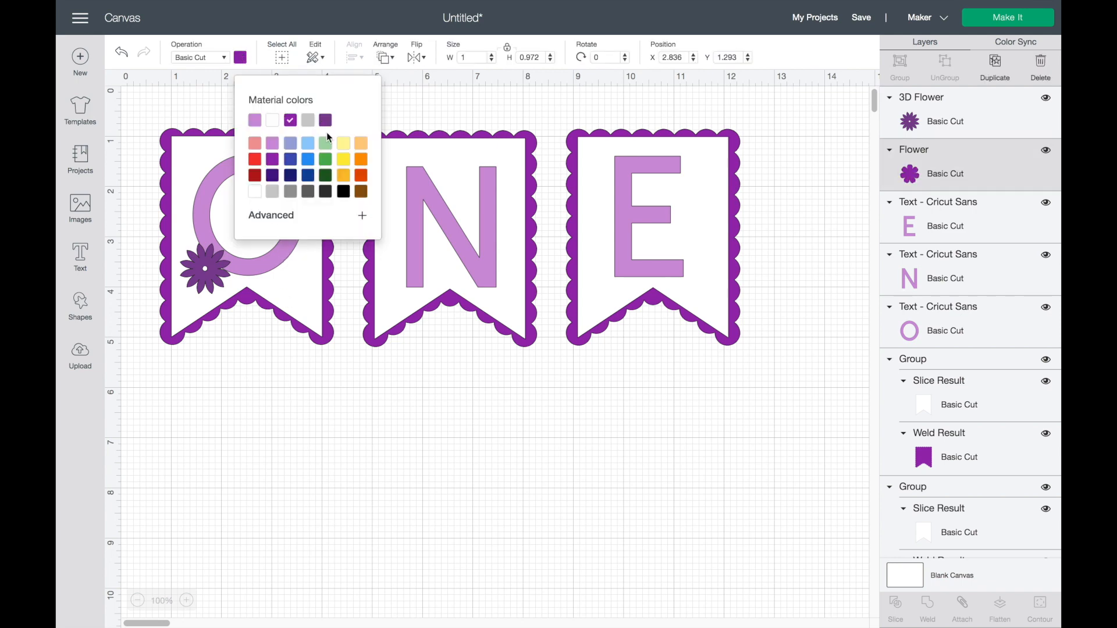
{"action": "left_click", "coordinate": [327, 121]}
{"action": "left_click", "coordinate": [248, 372]}
{"action": "left_click_drag", "start_coordinate": [295, 181], "coordinate": [298, 176]}
Step: Duplicate both flowers on the O banner twice and move one copied pair below the middle banner
{"action": "left_click", "coordinate": [214, 260]}
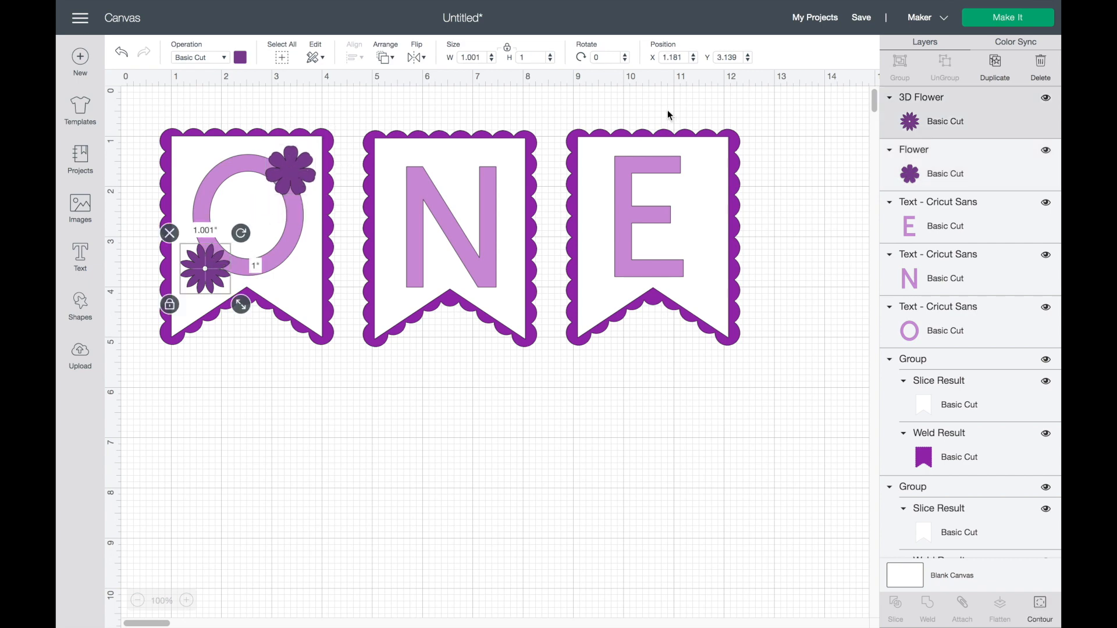
{"action": "left_click", "coordinate": [275, 190], "text": "shift"}
{"action": "left_click", "coordinate": [998, 75]}
{"action": "left_click_drag", "start_coordinate": [313, 210], "coordinate": [451, 343]}
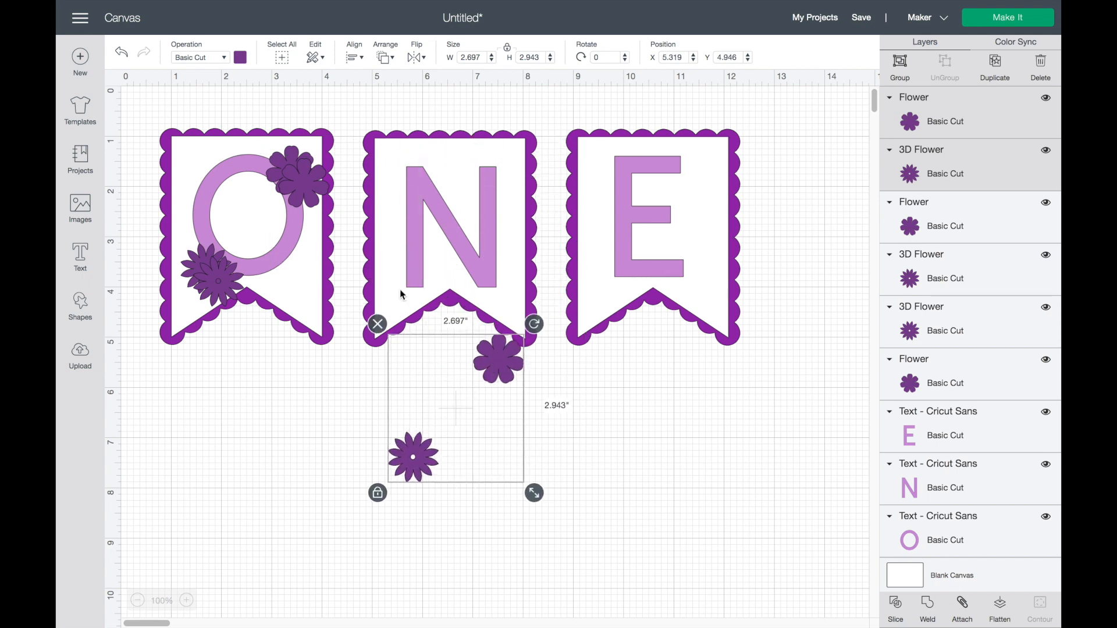
Step: Place the pointed flower at the N's upper right, the rounded one at its lower left, and the remaining pair at the E's lower left
{"action": "left_click", "coordinate": [311, 187]}
{"action": "left_click_drag", "start_coordinate": [299, 191], "coordinate": [612, 281]}
{"action": "left_click_drag", "start_coordinate": [240, 278], "coordinate": [504, 178]}
{"action": "left_click_drag", "start_coordinate": [512, 359], "coordinate": [423, 279]}
{"action": "left_click_drag", "start_coordinate": [413, 456], "coordinate": [618, 235]}
{"action": "mouse_move", "coordinate": [490, 173]}
{"action": "left_mouse_down"}
{"action": "mouse_move", "coordinate": [451, 223]}
{"action": "mouse_move", "coordinate": [476, 154]}
{"action": "mouse_move", "coordinate": [409, 172]}
{"action": "mouse_move", "coordinate": [495, 169]}
{"action": "left_mouse_up"}
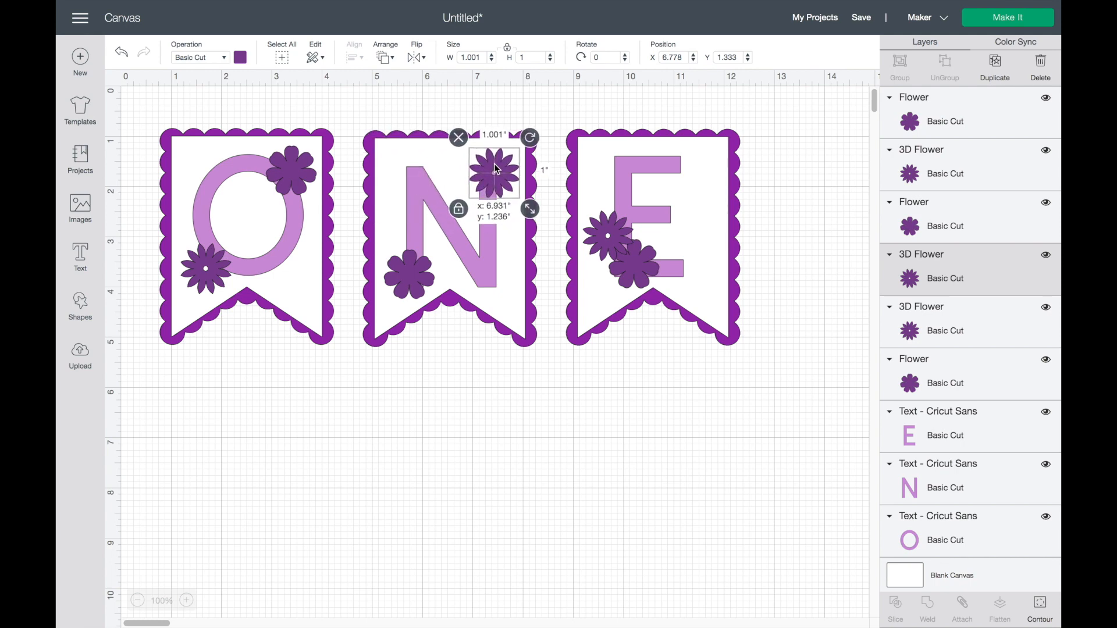
{"action": "left_click", "coordinate": [140, 416]}
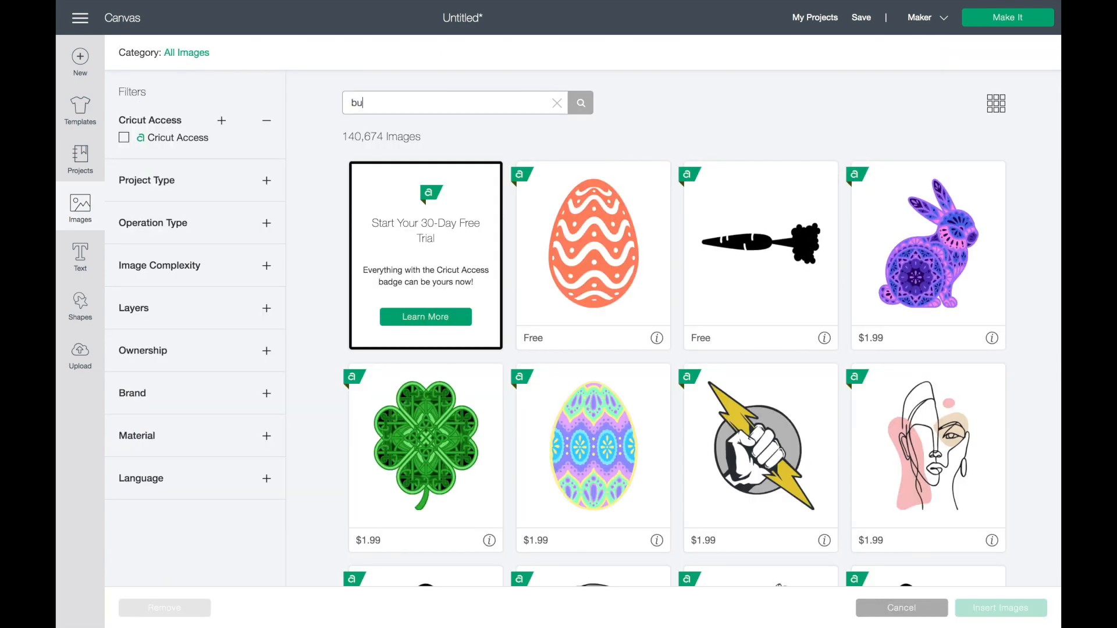
Step: Search the image library for "butterfly" and insert the black image of two butterflies with swirling flight trails
{"action": "type", "text": "y"}
{"action": "key", "text": "Return"}
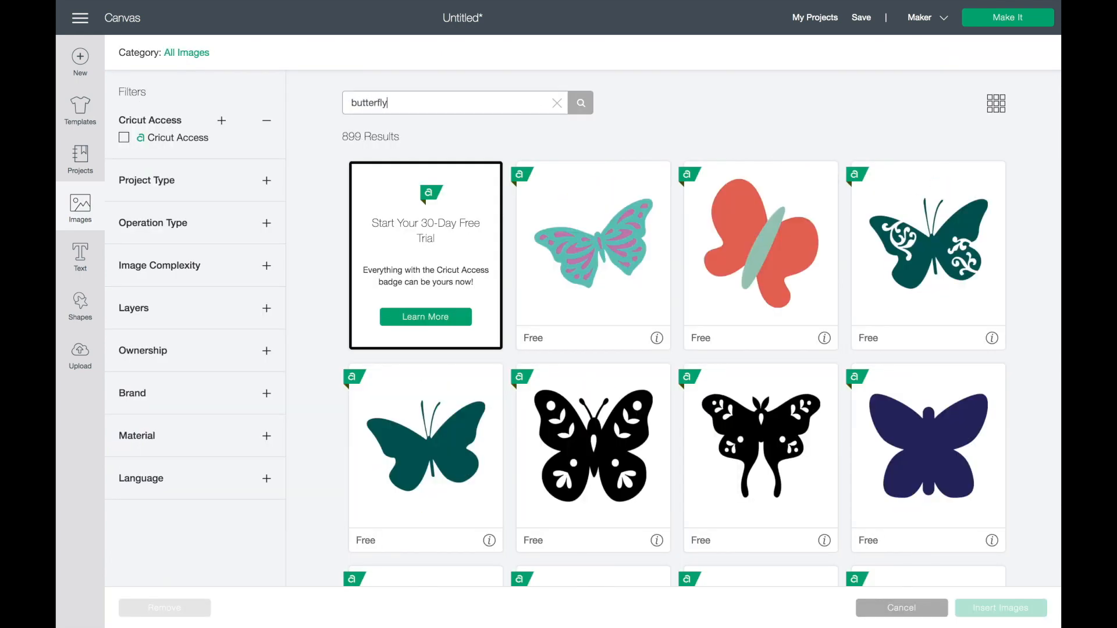
{"action": "scroll", "coordinate": [700, 358], "scroll_direction": "down", "scroll_amount": 5}
{"action": "scroll", "coordinate": [700, 358], "scroll_direction": "down", "scroll_amount": 10}
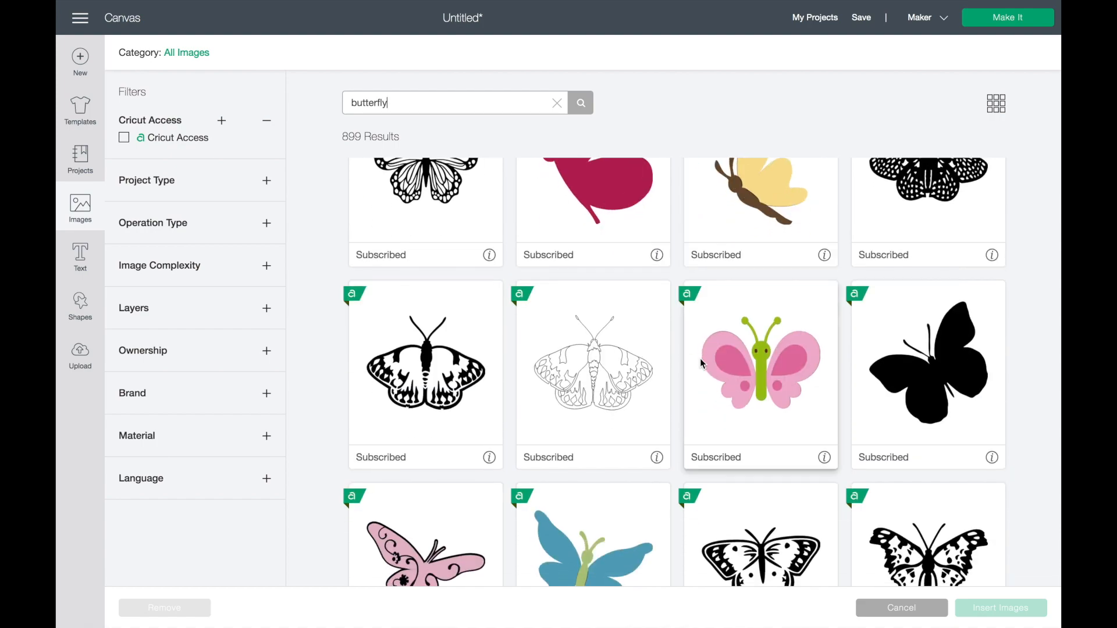
{"action": "scroll", "coordinate": [700, 359], "scroll_direction": "down", "scroll_amount": 15}
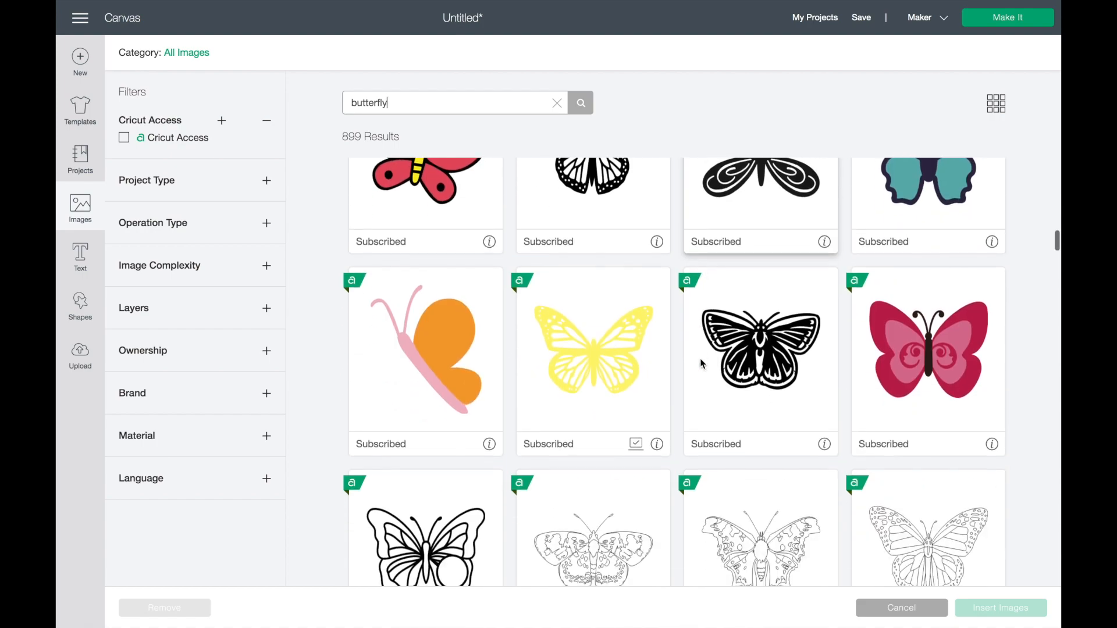
{"action": "scroll", "coordinate": [700, 358], "scroll_direction": "down", "scroll_amount": 18}
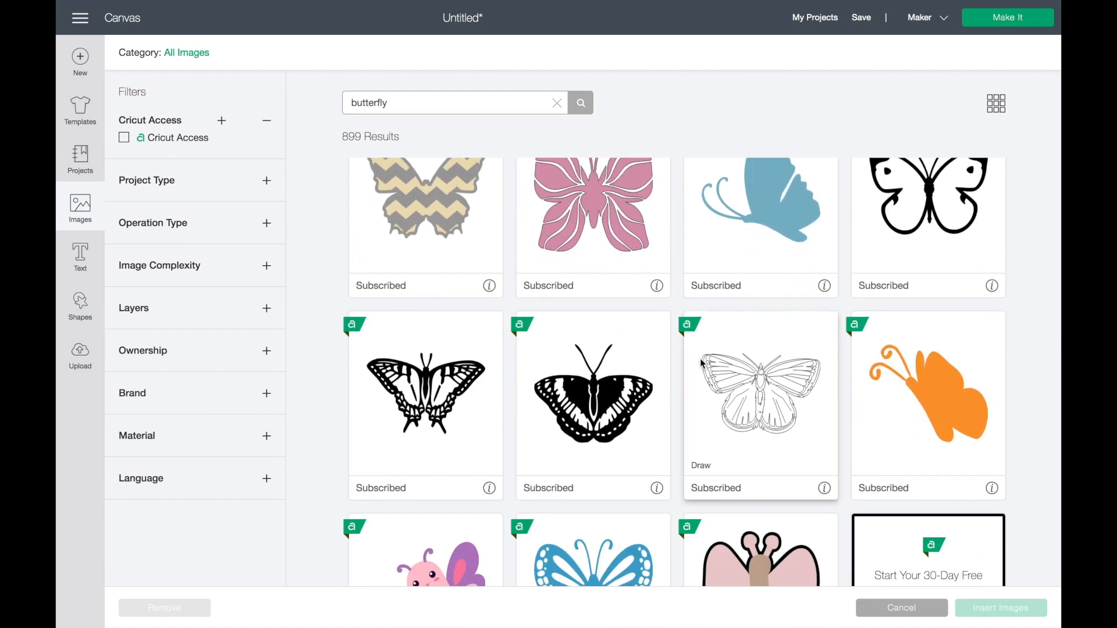
{"action": "scroll", "coordinate": [700, 358], "scroll_direction": "down", "scroll_amount": 14}
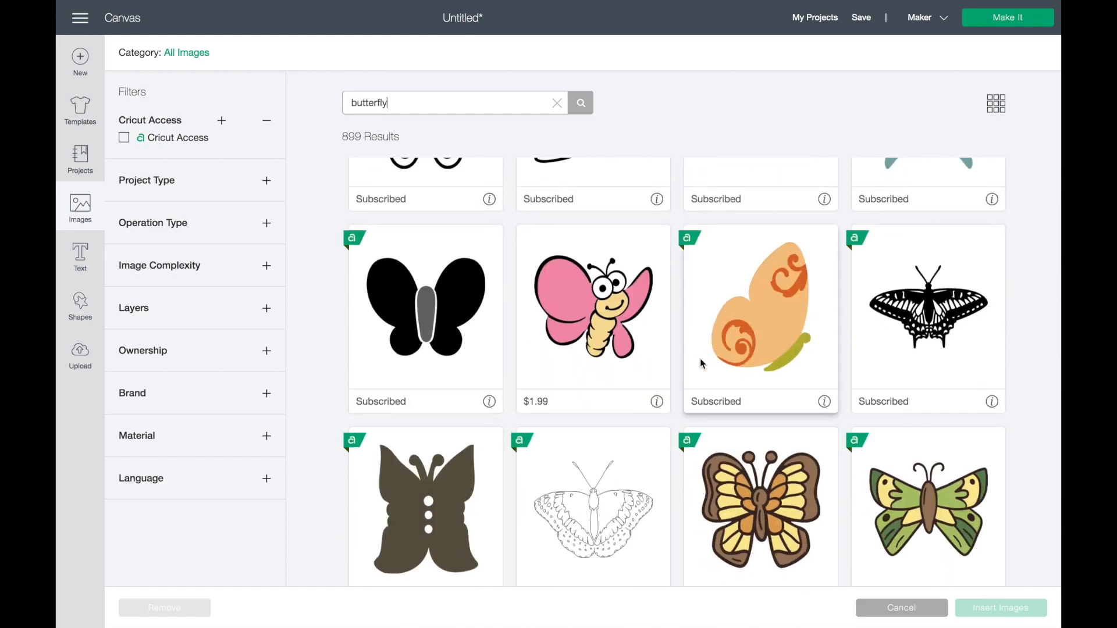
{"action": "scroll", "coordinate": [700, 359], "scroll_direction": "down", "scroll_amount": 10}
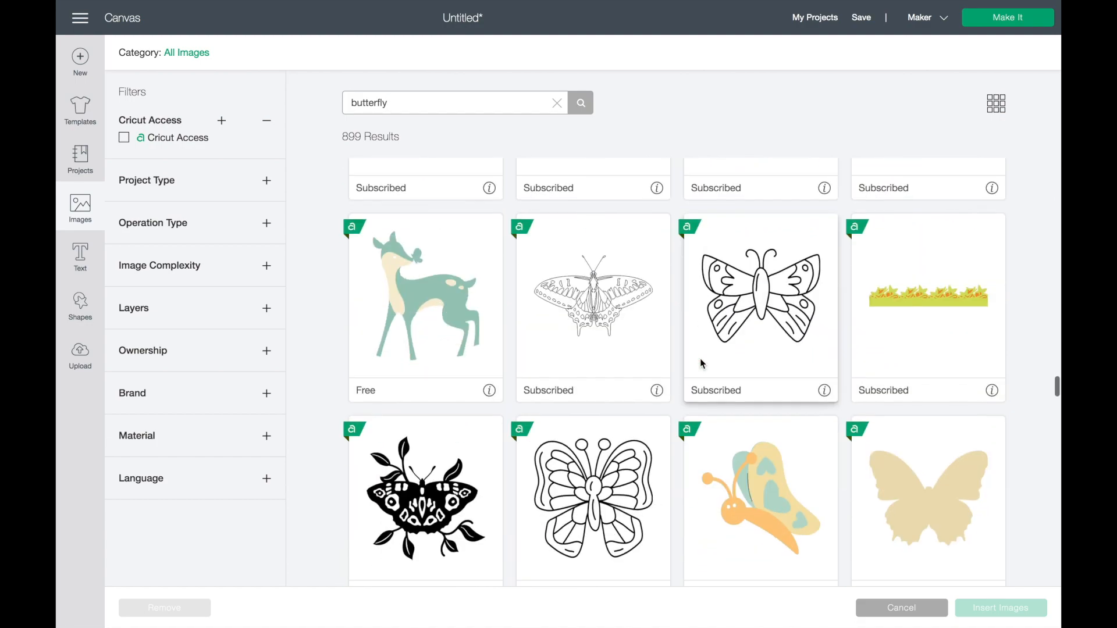
{"action": "scroll", "coordinate": [700, 359], "scroll_direction": "down", "scroll_amount": 10}
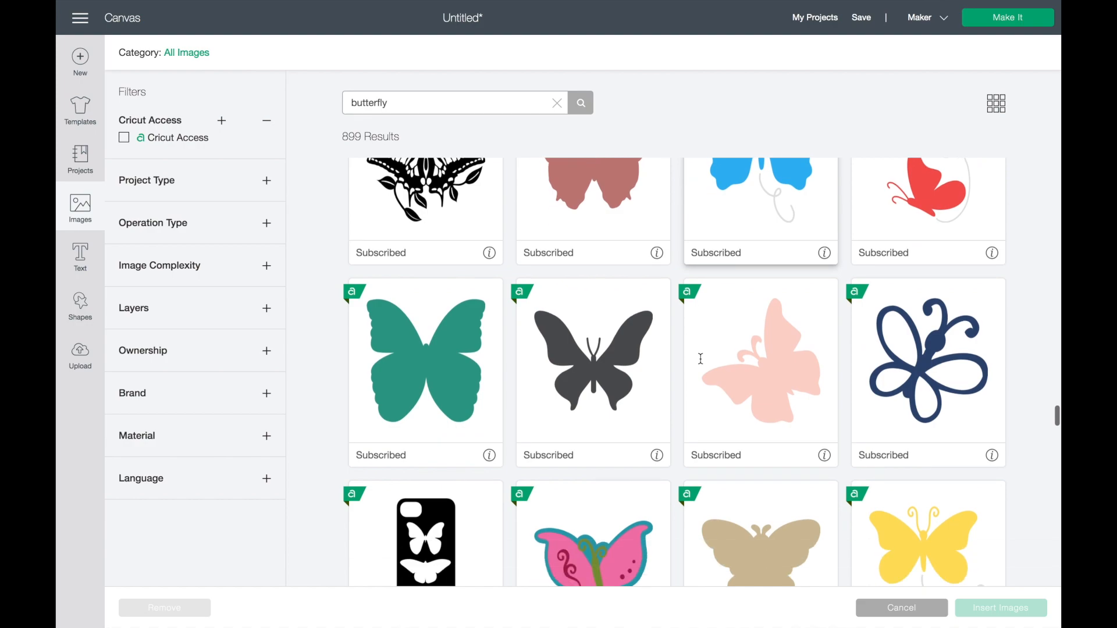
{"action": "scroll", "coordinate": [700, 358], "scroll_direction": "down", "scroll_amount": 7}
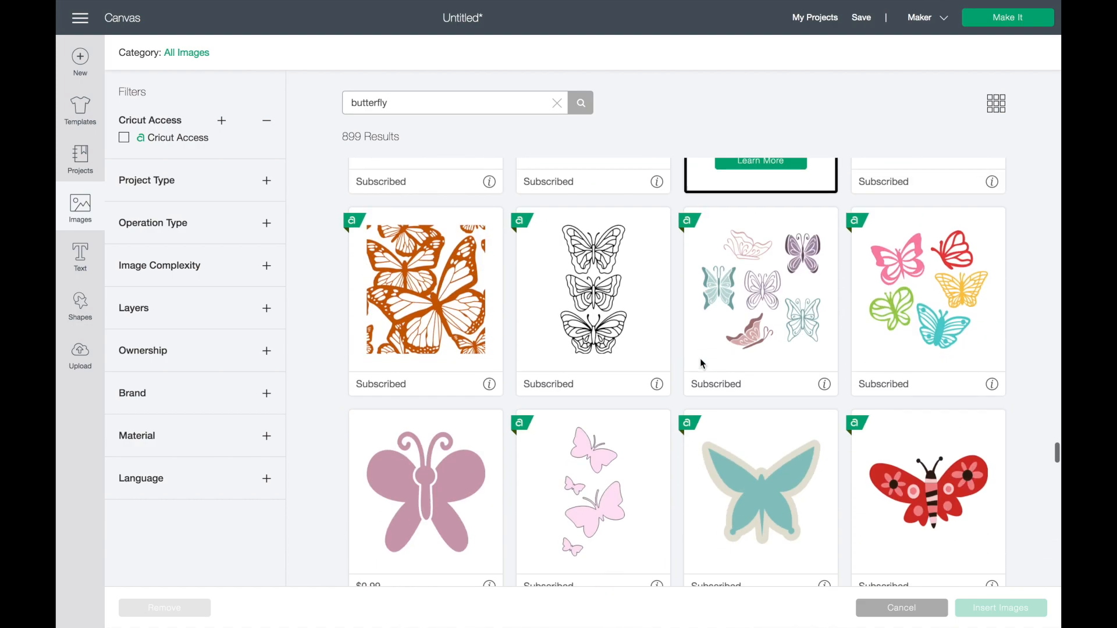
{"action": "scroll", "coordinate": [700, 358], "scroll_direction": "down", "scroll_amount": 4}
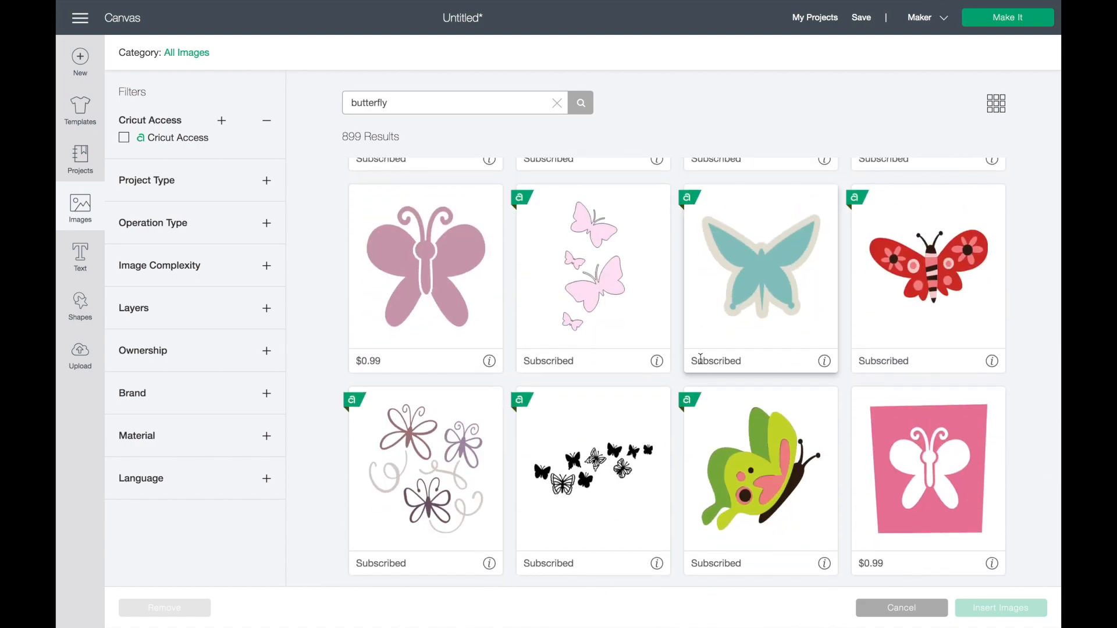
{"action": "scroll", "coordinate": [701, 359], "scroll_direction": "down", "scroll_amount": 15}
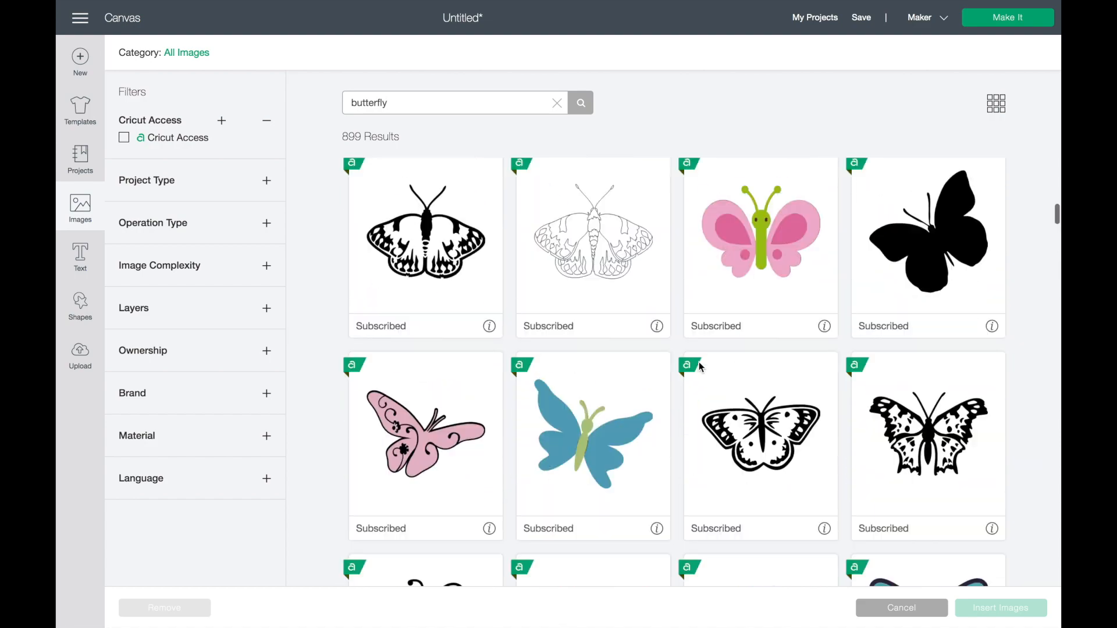
{"action": "scroll", "coordinate": [700, 361], "scroll_direction": "up", "scroll_amount": 10}
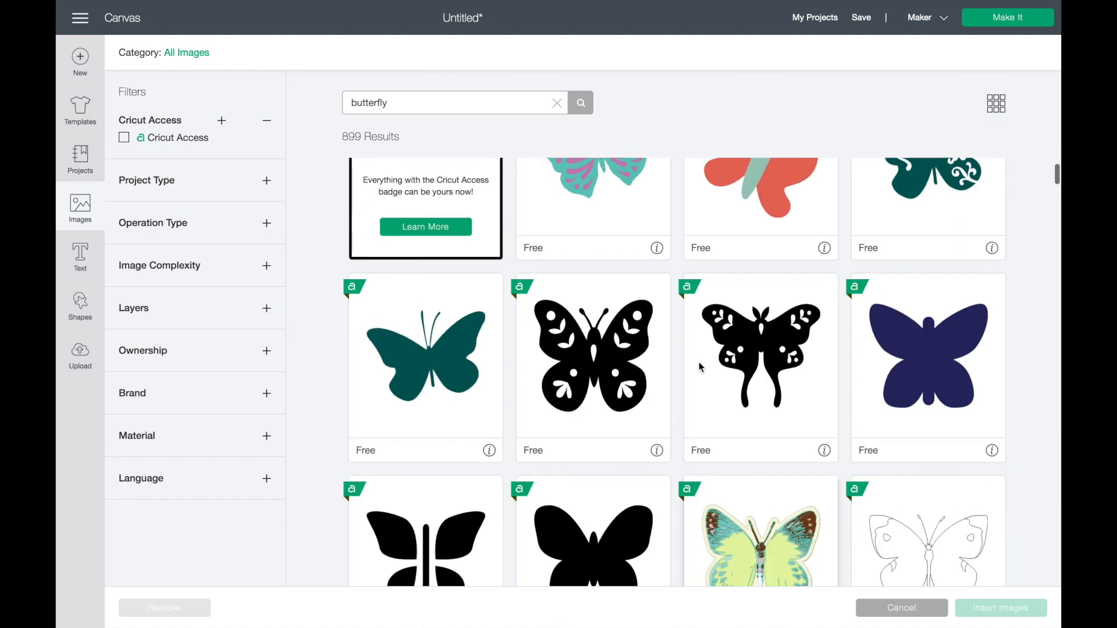
{"action": "scroll", "coordinate": [699, 362], "scroll_direction": "down", "scroll_amount": 17}
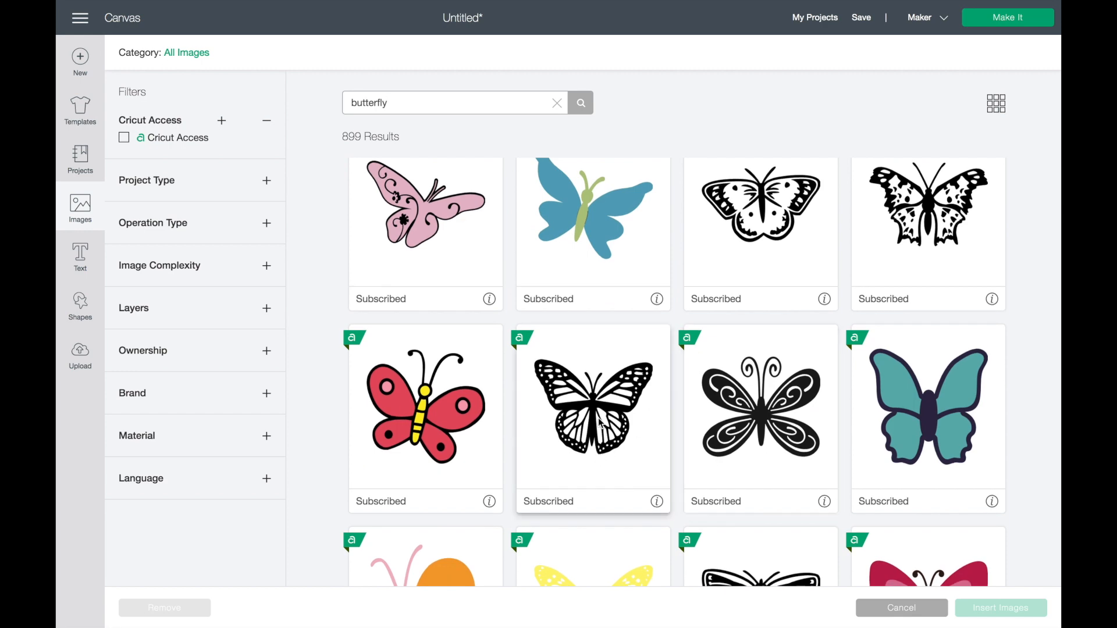
{"action": "scroll", "coordinate": [600, 421], "scroll_direction": "down", "scroll_amount": 5}
{"action": "scroll", "coordinate": [600, 423], "scroll_direction": "down", "scroll_amount": 12}
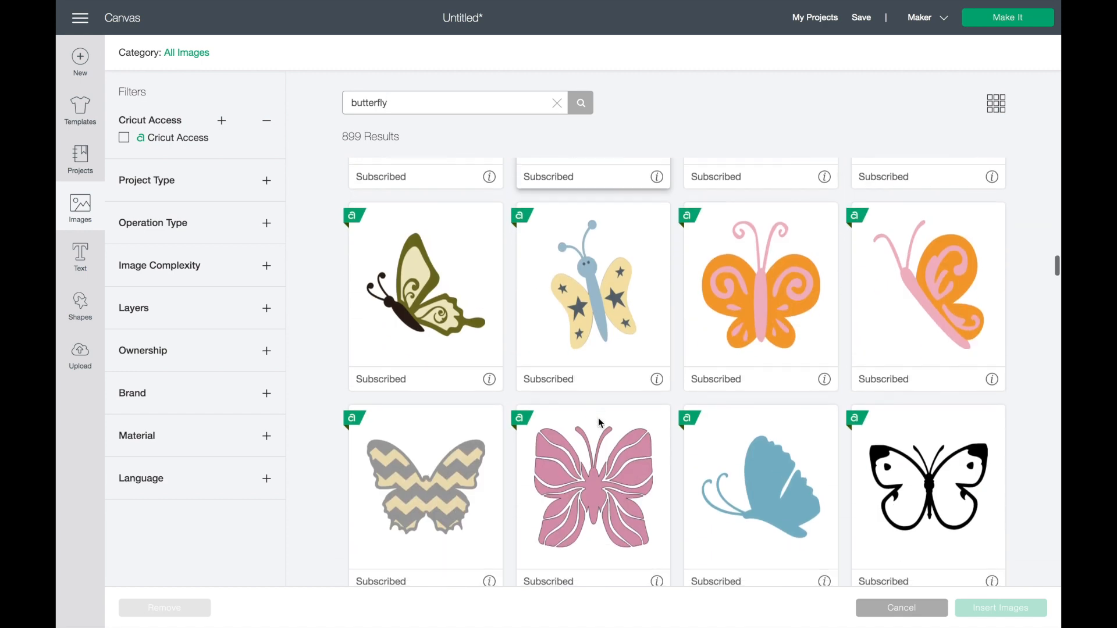
{"action": "scroll", "coordinate": [599, 422], "scroll_direction": "down", "scroll_amount": 10}
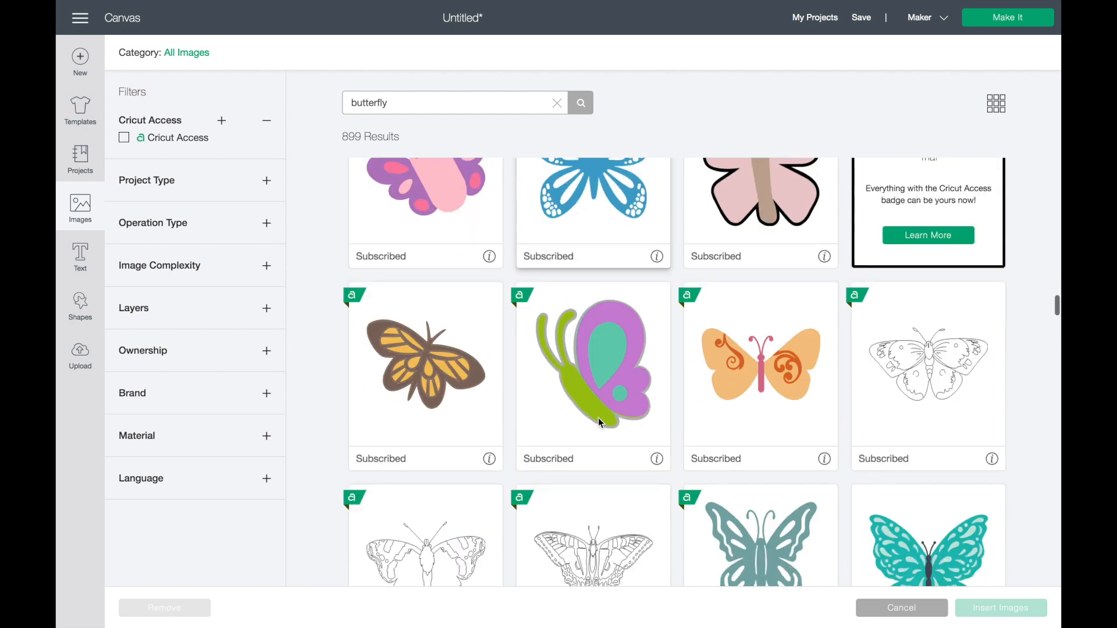
{"action": "scroll", "coordinate": [599, 420], "scroll_direction": "down", "scroll_amount": 2}
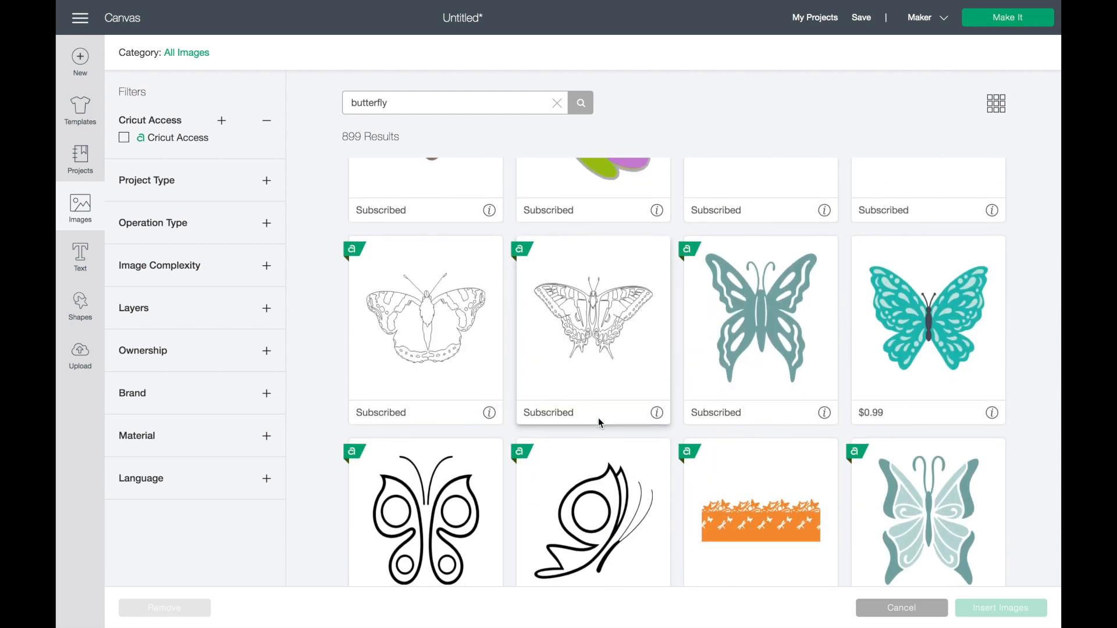
{"action": "scroll", "coordinate": [599, 420], "scroll_direction": "down", "scroll_amount": 5}
{"action": "scroll", "coordinate": [599, 422], "scroll_direction": "down", "scroll_amount": 8}
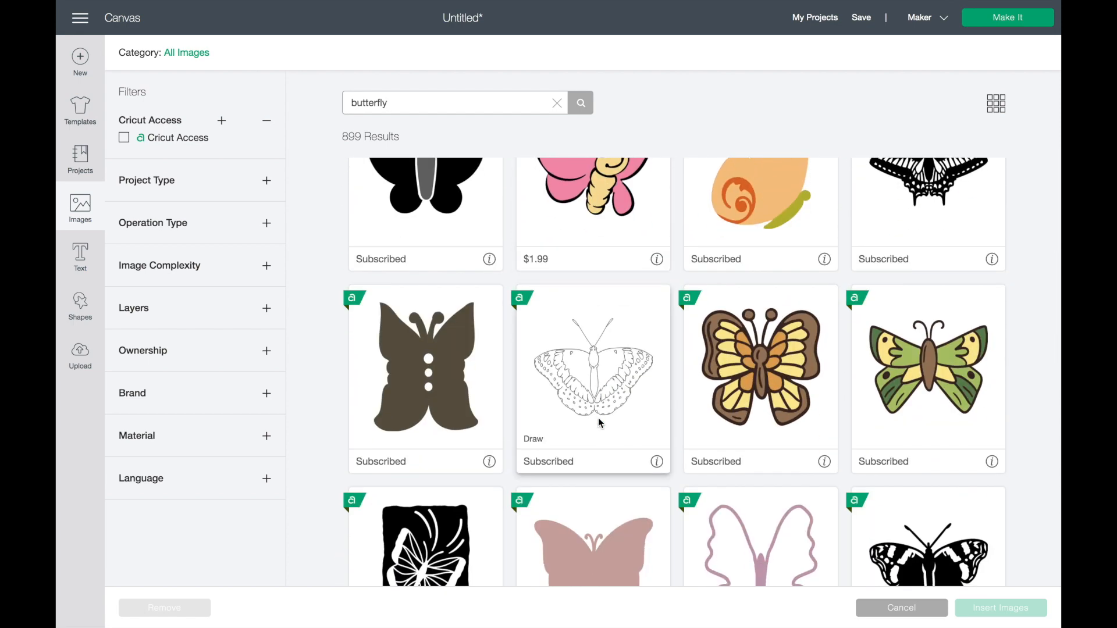
{"action": "scroll", "coordinate": [601, 422], "scroll_direction": "down", "scroll_amount": 7}
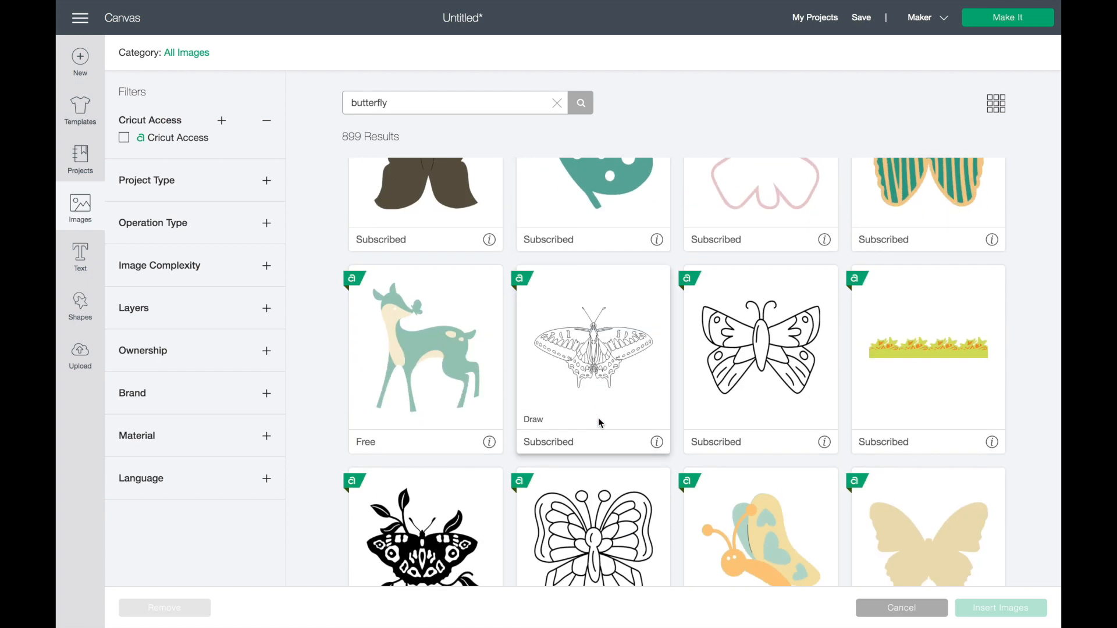
{"action": "scroll", "coordinate": [601, 423], "scroll_direction": "down", "scroll_amount": 10}
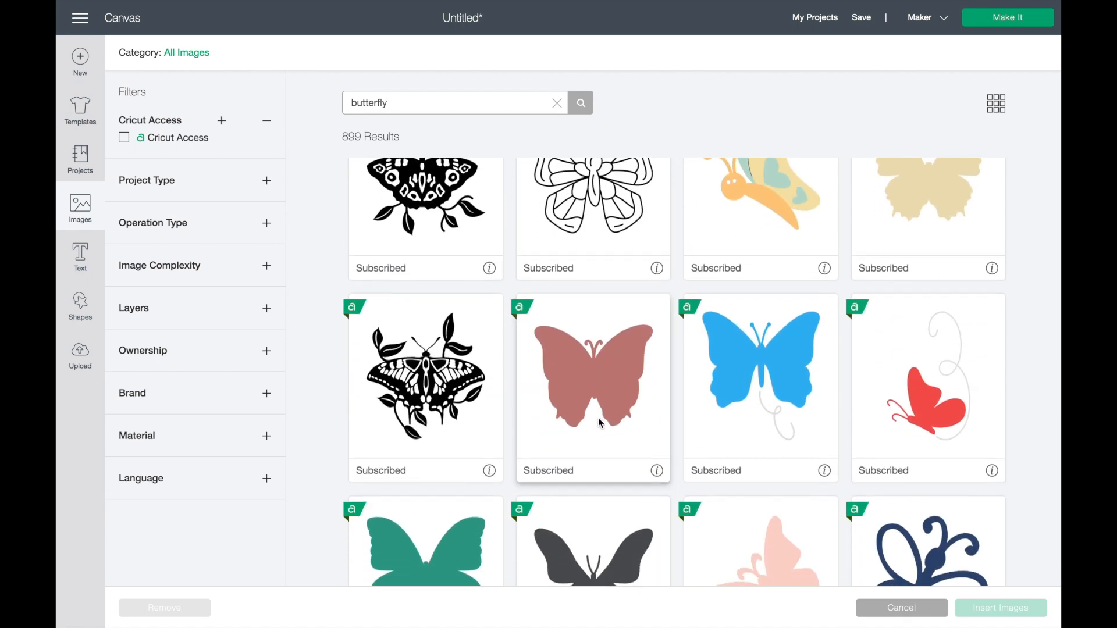
{"action": "scroll", "coordinate": [601, 422], "scroll_direction": "up", "scroll_amount": 4}
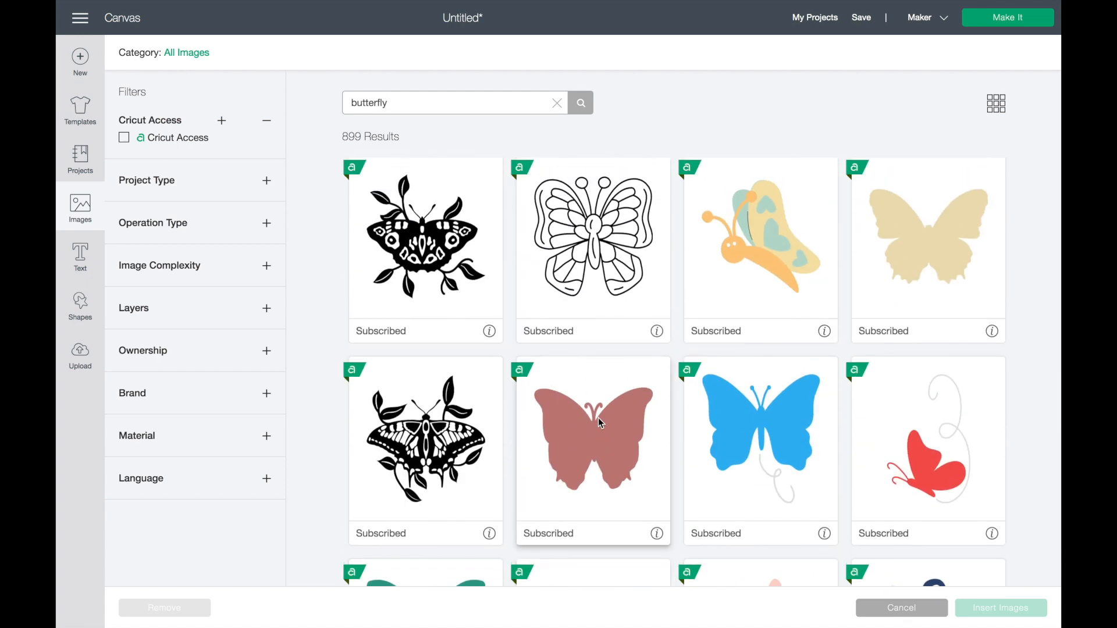
{"action": "scroll", "coordinate": [601, 423], "scroll_direction": "down", "scroll_amount": 8}
{"action": "scroll", "coordinate": [599, 422], "scroll_direction": "down", "scroll_amount": 7}
{"action": "scroll", "coordinate": [600, 422], "scroll_direction": "up", "scroll_amount": 3}
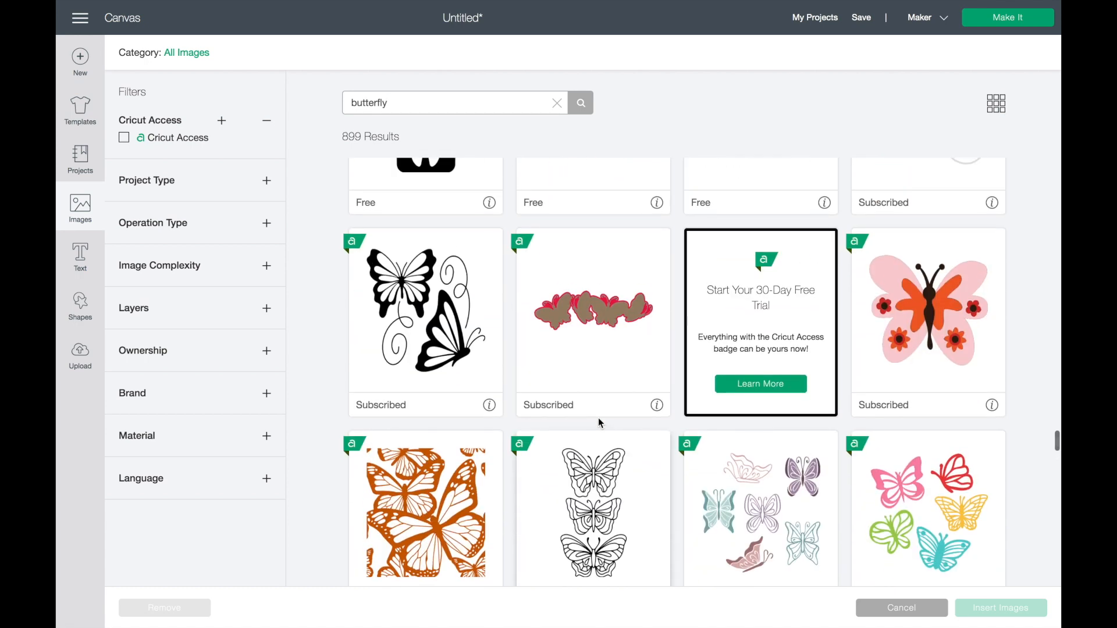
{"action": "left_click", "coordinate": [427, 347]}
{"action": "left_click", "coordinate": [1001, 608]}
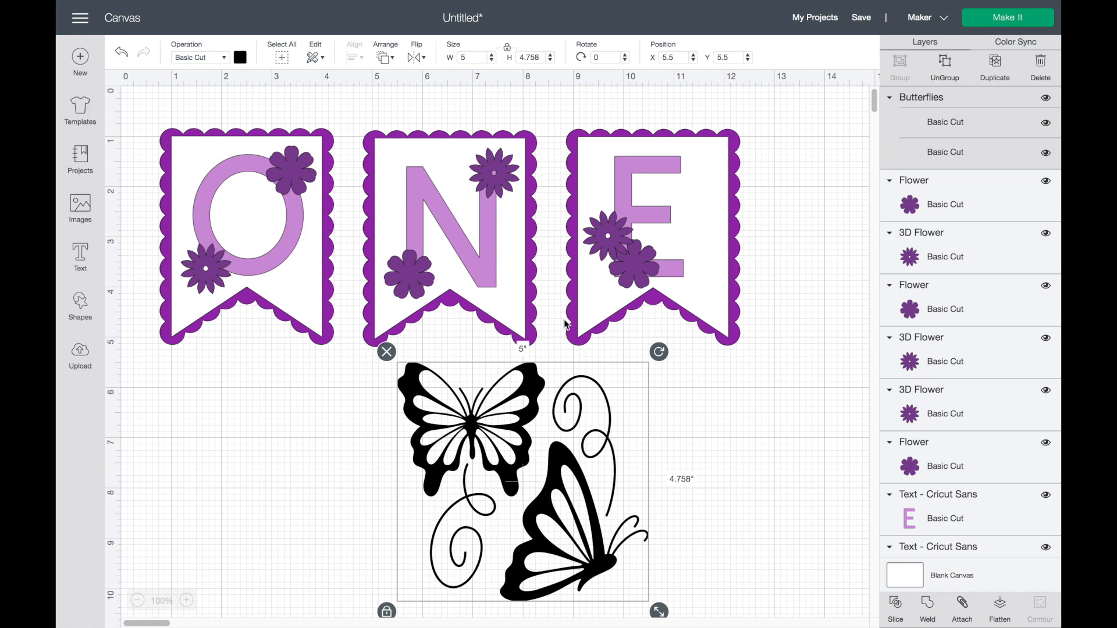
Step: Duplicate the butterflies image, offset the copy up over the banners, and ungroup it into separate butterflies
{"action": "left_click", "coordinate": [984, 80]}
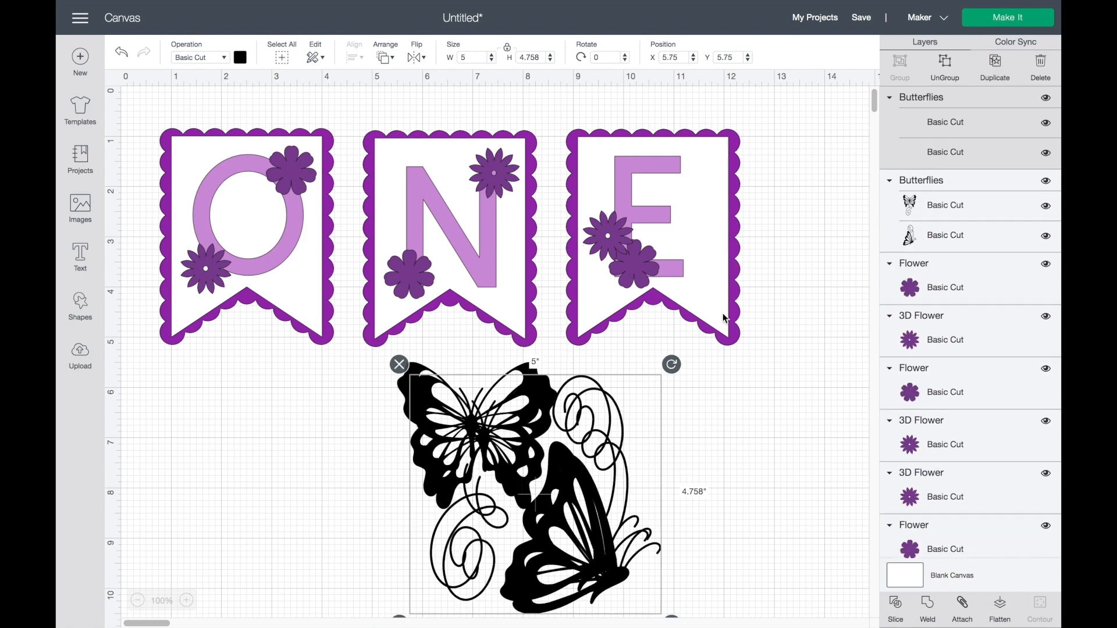
{"action": "left_click_drag", "start_coordinate": [615, 453], "coordinate": [491, 296]}
{"action": "left_click", "coordinate": [945, 75]}
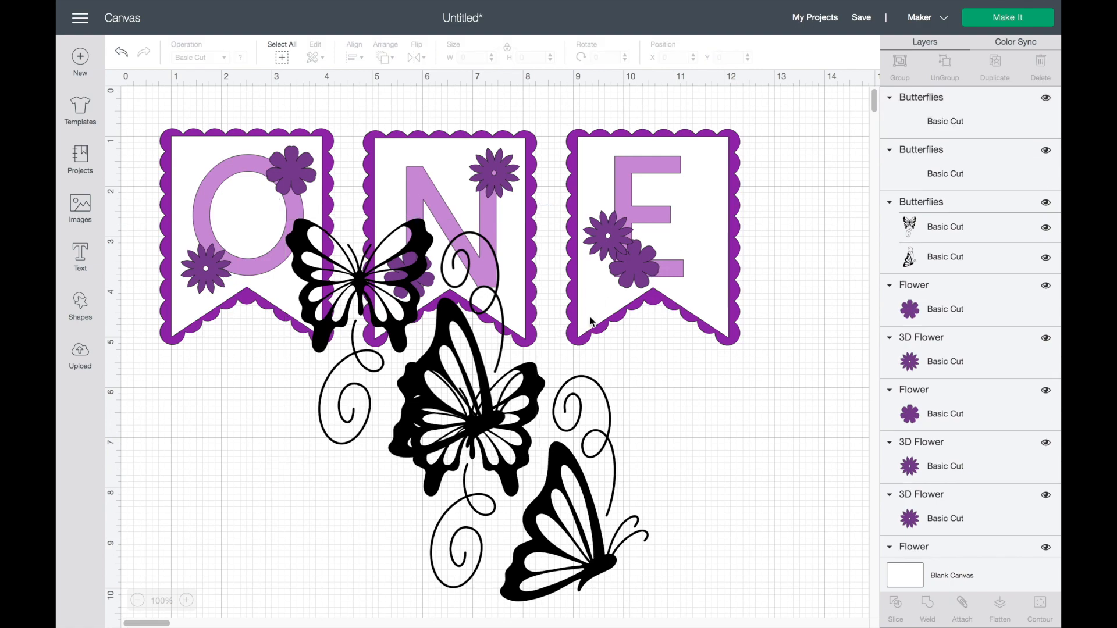
Step: Delete the original, still grouped butterflies image below the banners
{"action": "left_click", "coordinate": [570, 423]}
{"action": "left_click_drag", "start_coordinate": [570, 423], "coordinate": [540, 410]}
{"action": "key", "text": "Delete"}
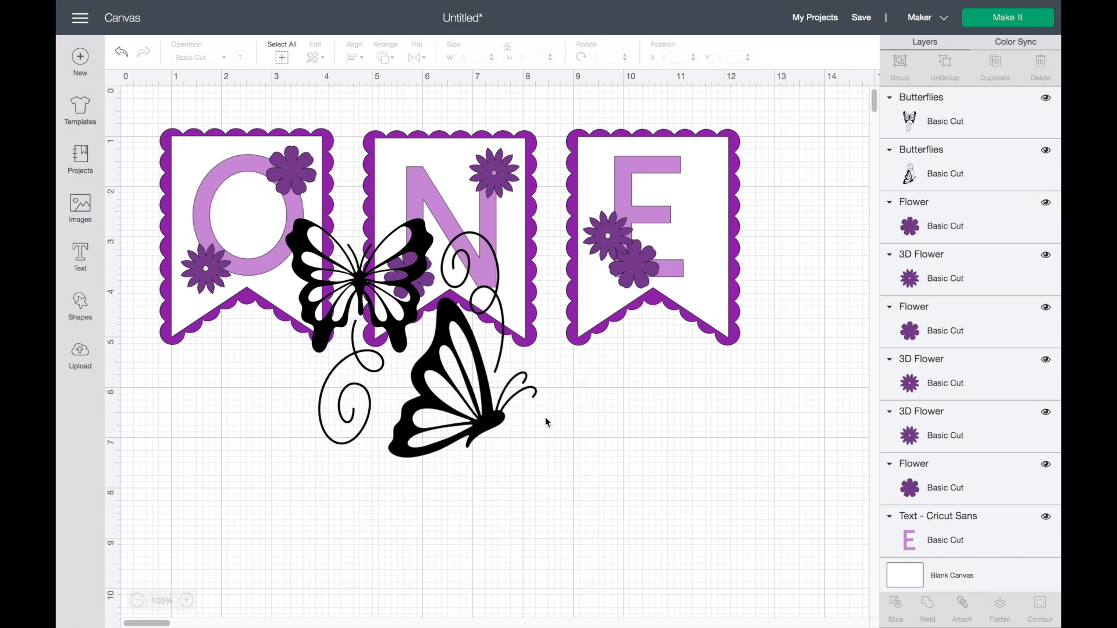
Step: Move the side-view butterfly below the E banner and hide its swirl and loop with Contour
{"action": "left_click_drag", "start_coordinate": [453, 303], "coordinate": [606, 413]}
{"action": "left_click", "coordinate": [1043, 606]}
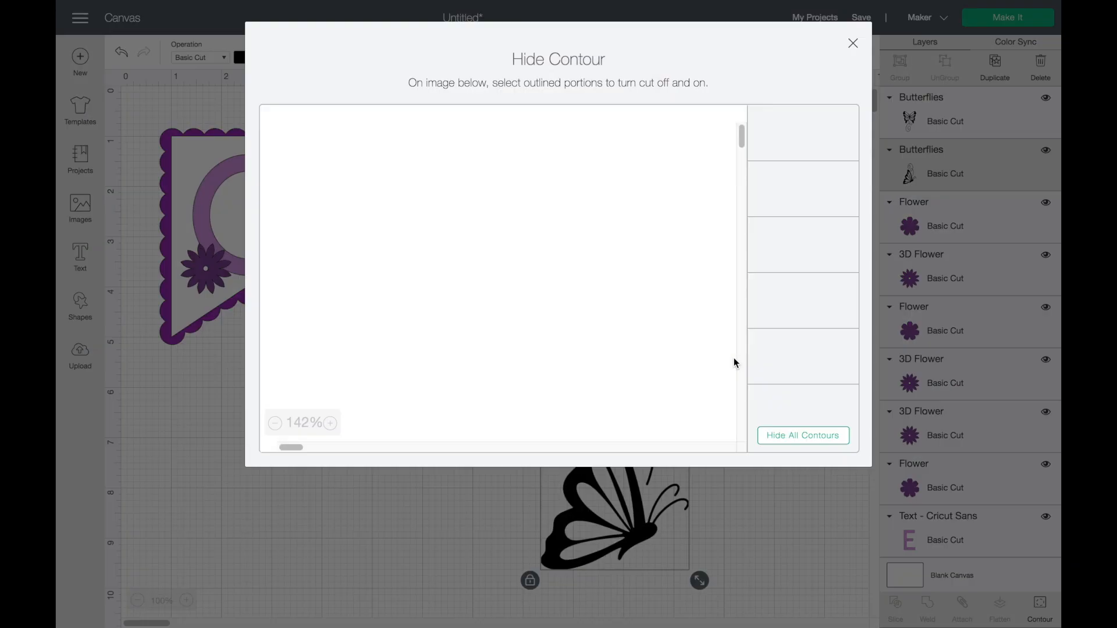
{"action": "left_click", "coordinate": [432, 188]}
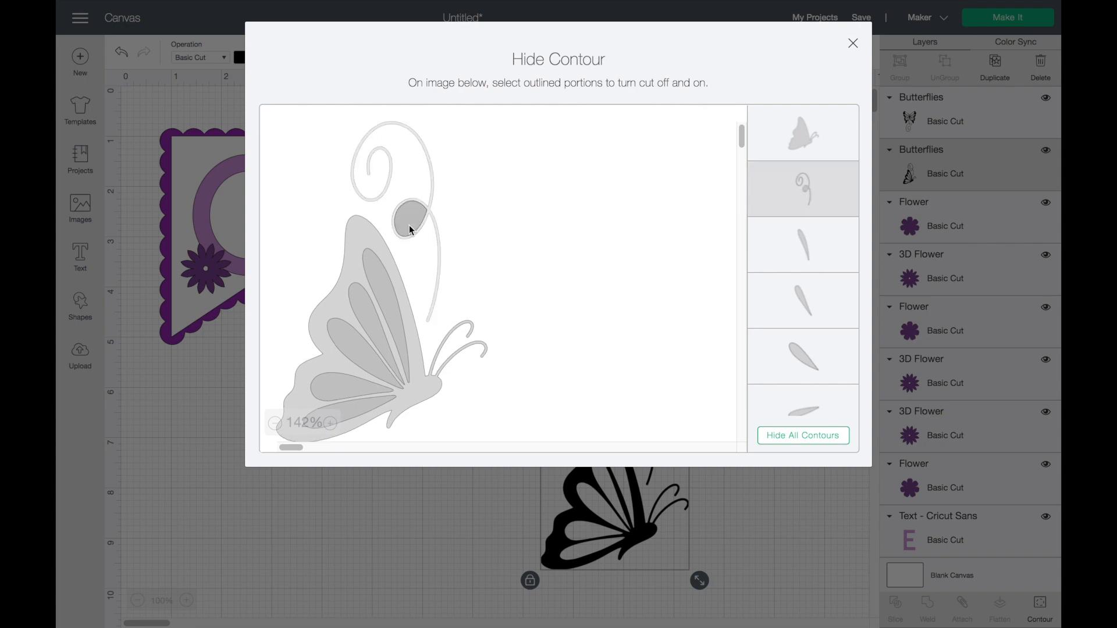
{"action": "left_click", "coordinate": [856, 44]}
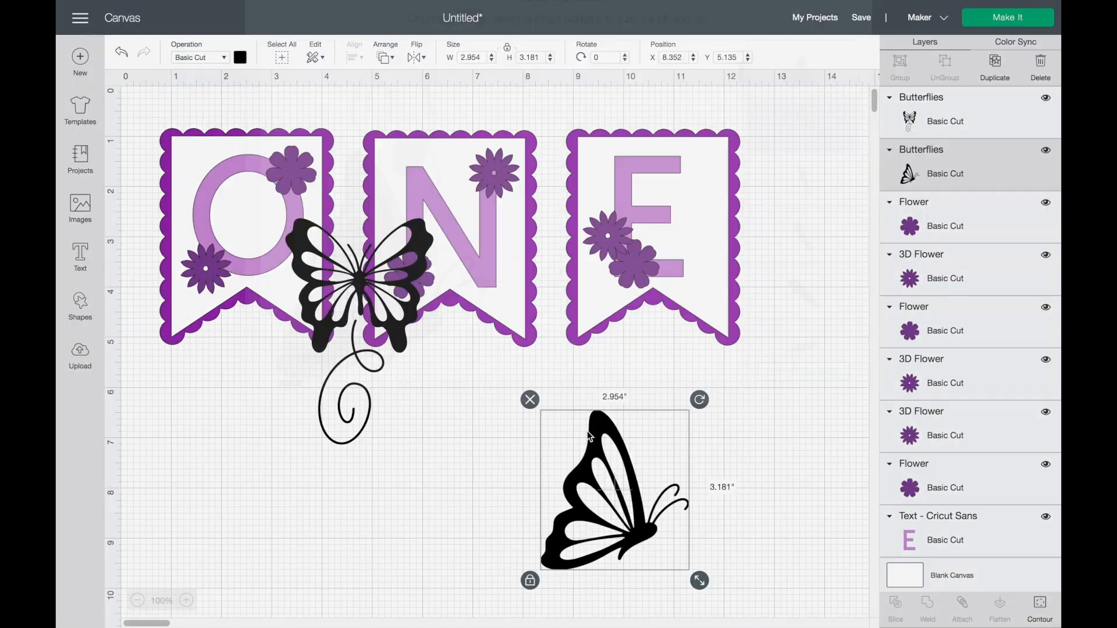
Step: Hide the front-view butterfly's swirl and loop with Contour and position the butterfly below the N banner
{"action": "left_click", "coordinate": [476, 459]}
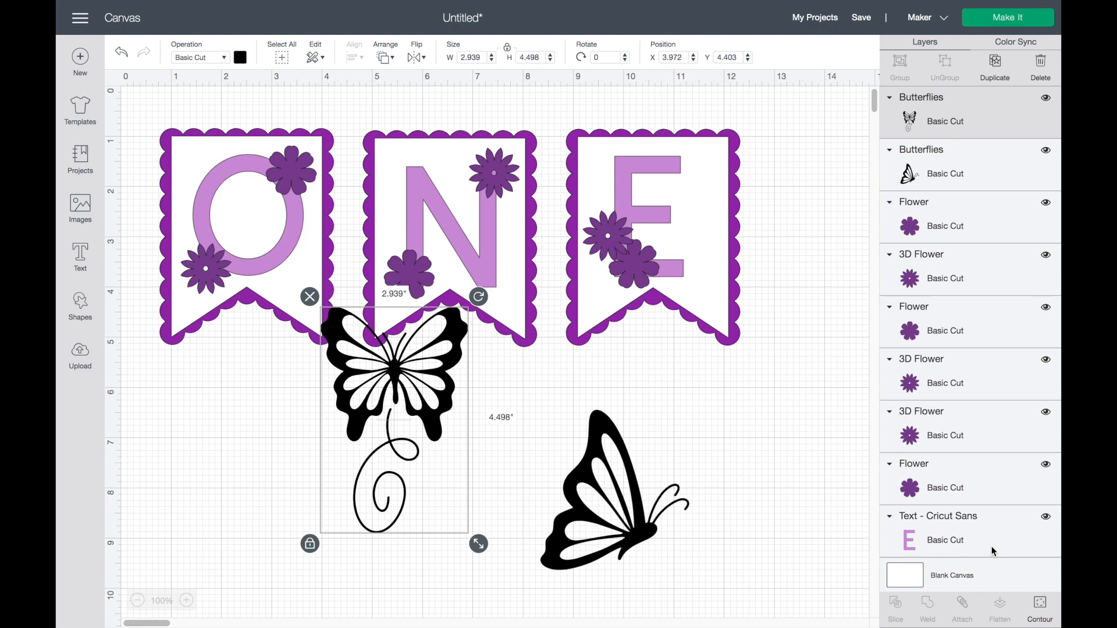
{"action": "left_click", "coordinate": [1040, 605]}
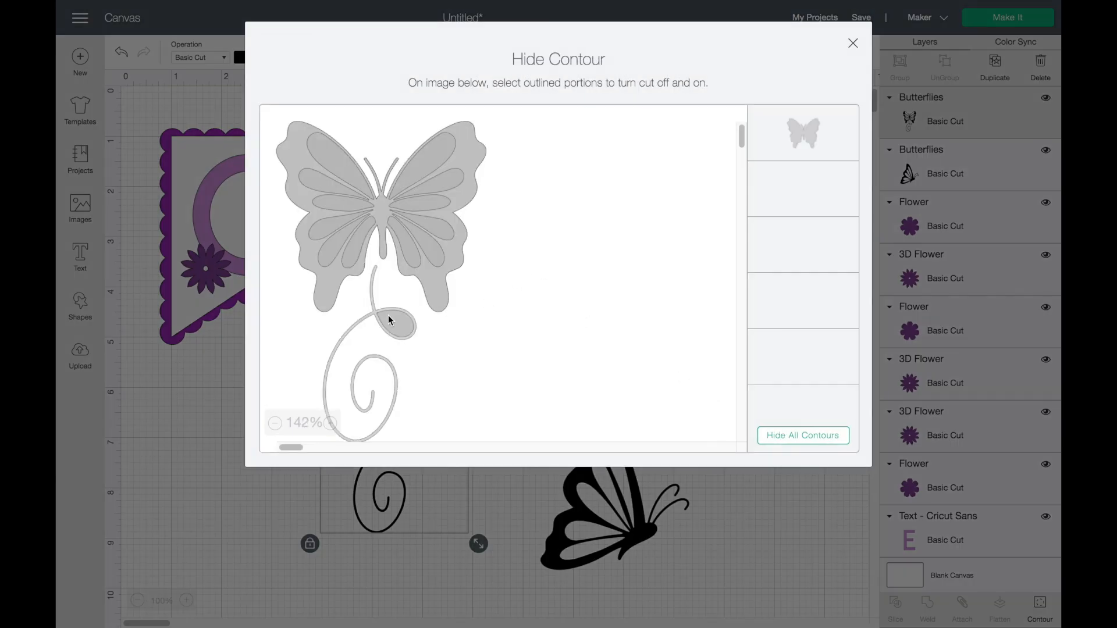
{"action": "left_click", "coordinate": [854, 46]}
{"action": "left_click", "coordinate": [504, 428]}
{"action": "left_click_drag", "start_coordinate": [439, 406], "coordinate": [472, 487]}
Step: Recolor both butterflies light grey using the existing material color
{"action": "left_click_drag", "start_coordinate": [721, 513], "coordinate": [429, 391]}
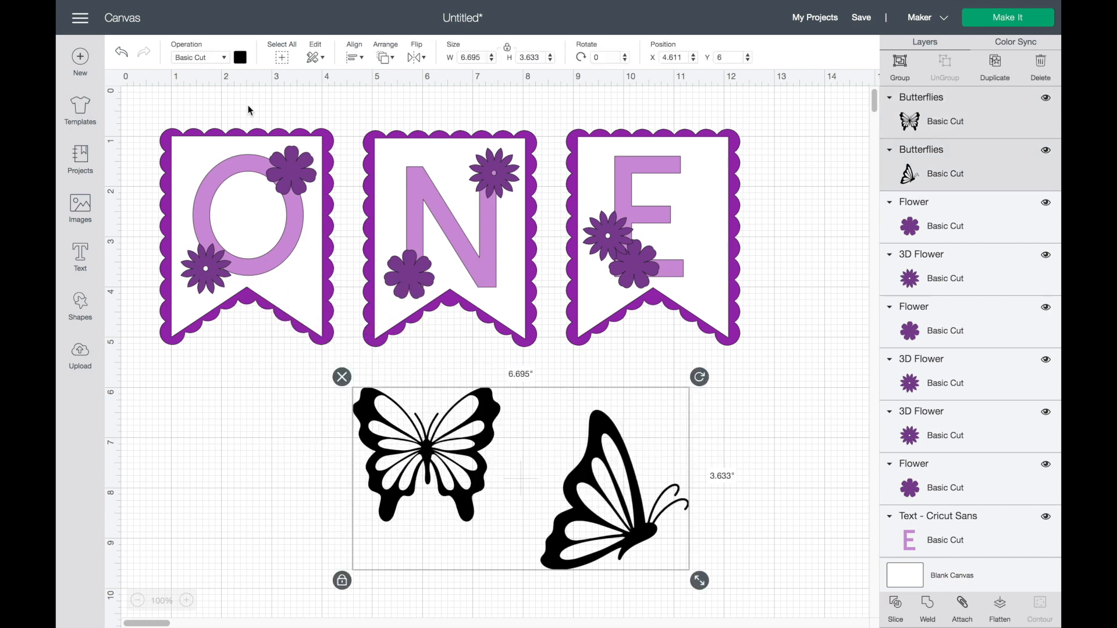
{"action": "left_click", "coordinate": [239, 57]}
{"action": "left_click", "coordinate": [307, 121]}
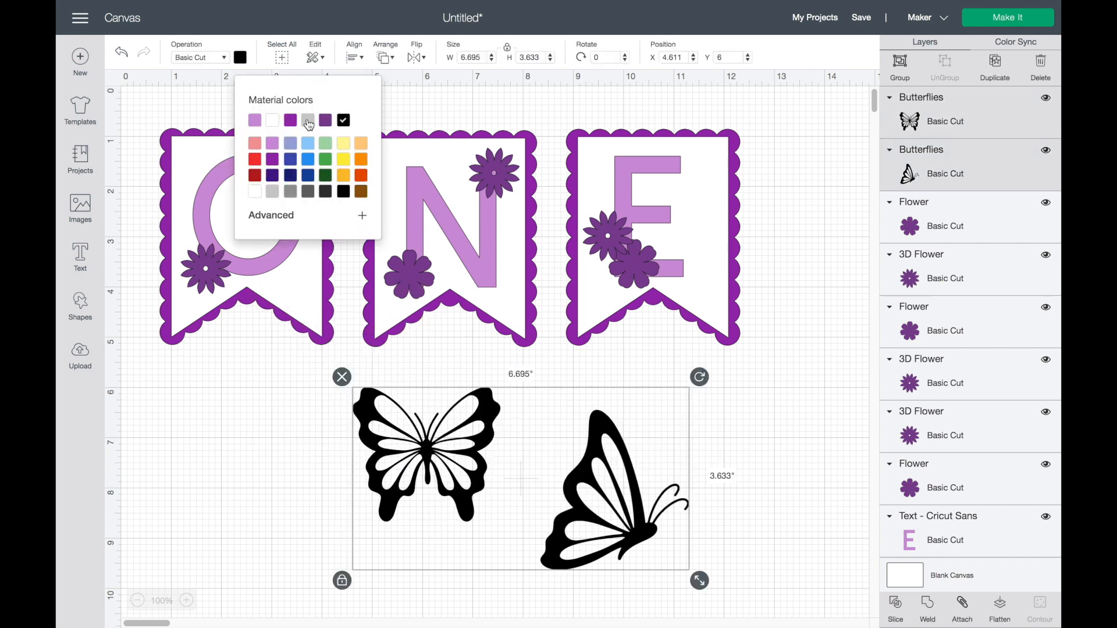
{"action": "left_click", "coordinate": [249, 397]}
Step: Set the front-view butterfly's width to 1.5 inches and place it over the lower flower on the O banner
{"action": "left_click_drag", "start_coordinate": [459, 428], "coordinate": [232, 242]}
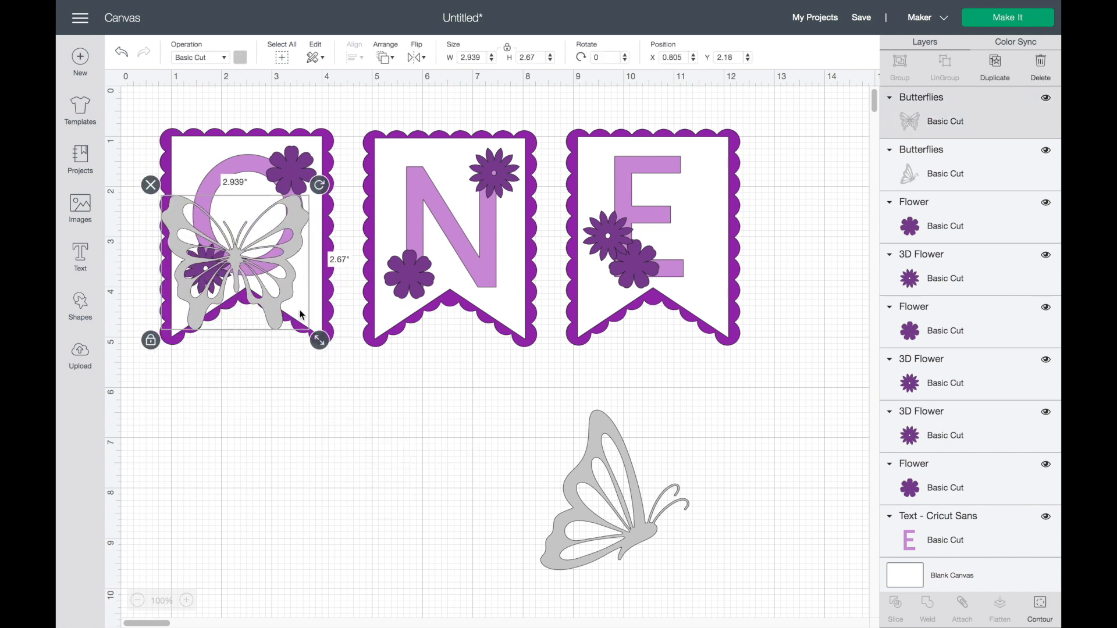
{"action": "left_click_drag", "start_coordinate": [320, 340], "coordinate": [220, 281]}
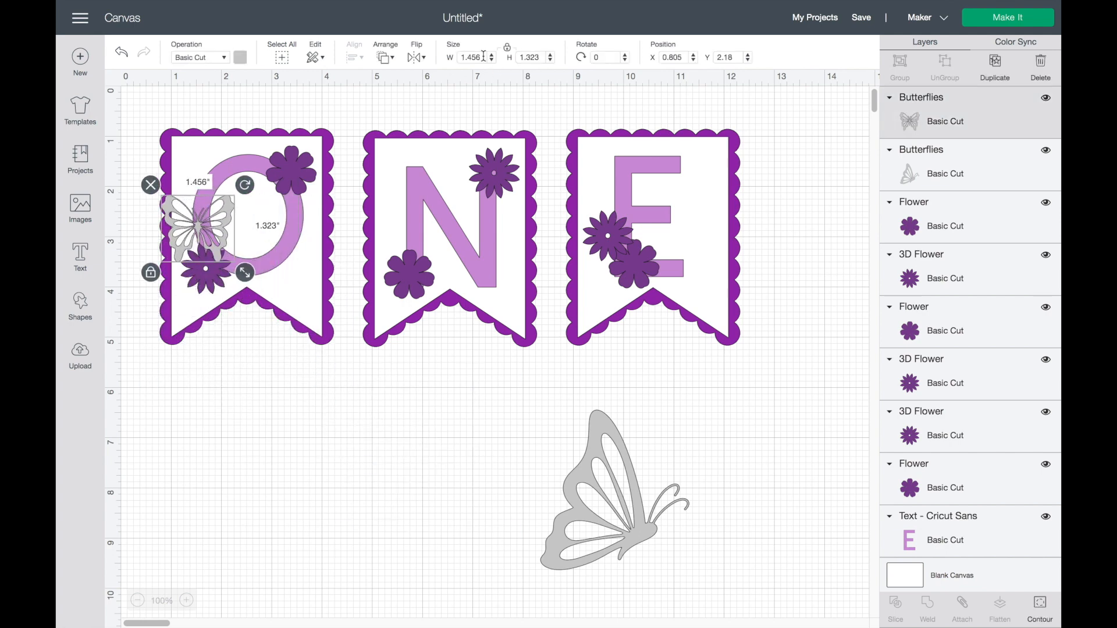
{"action": "type", "text": "1.5"}
{"action": "left_click_drag", "start_coordinate": [236, 226], "coordinate": [256, 258]}
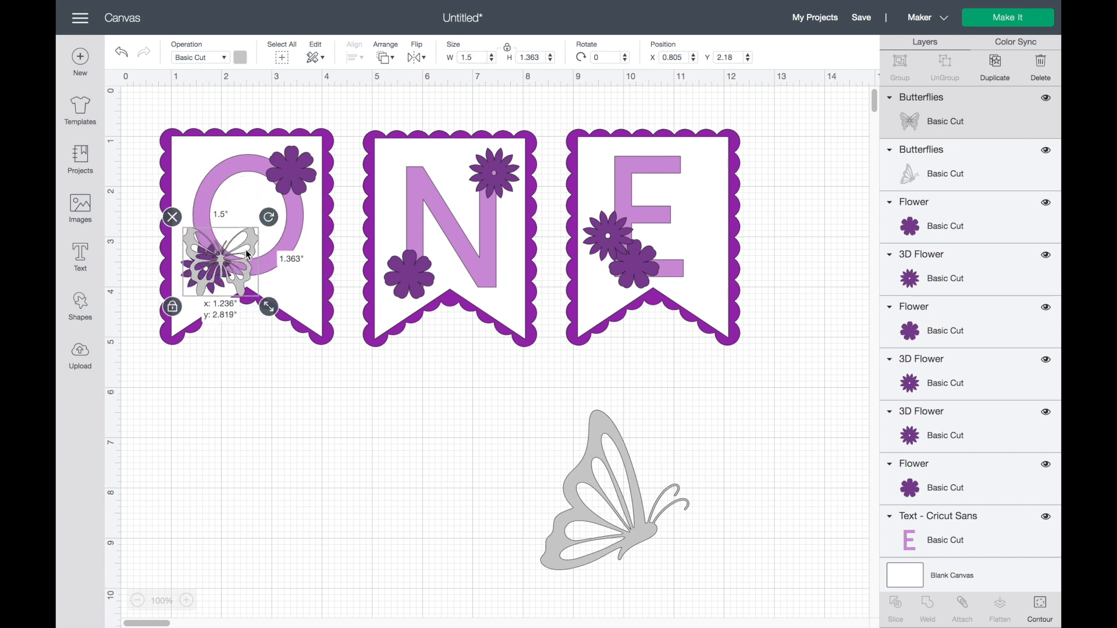
{"action": "left_click", "coordinate": [249, 361]}
Step: Duplicate the front-view butterfly, place the copy over the N banner's upper flower, and rotate it about 27° clockwise
{"action": "left_click", "coordinate": [226, 272]}
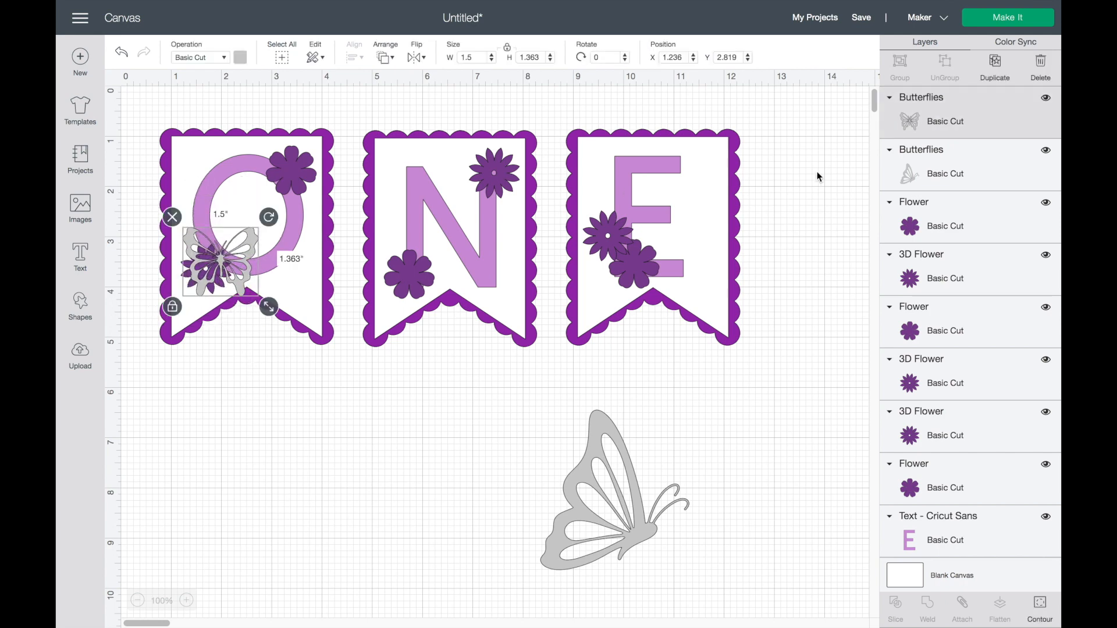
{"action": "left_click", "coordinate": [996, 64]}
{"action": "left_click_drag", "start_coordinate": [234, 281], "coordinate": [494, 186]}
{"action": "left_click_drag", "start_coordinate": [542, 135], "coordinate": [517, 190]}
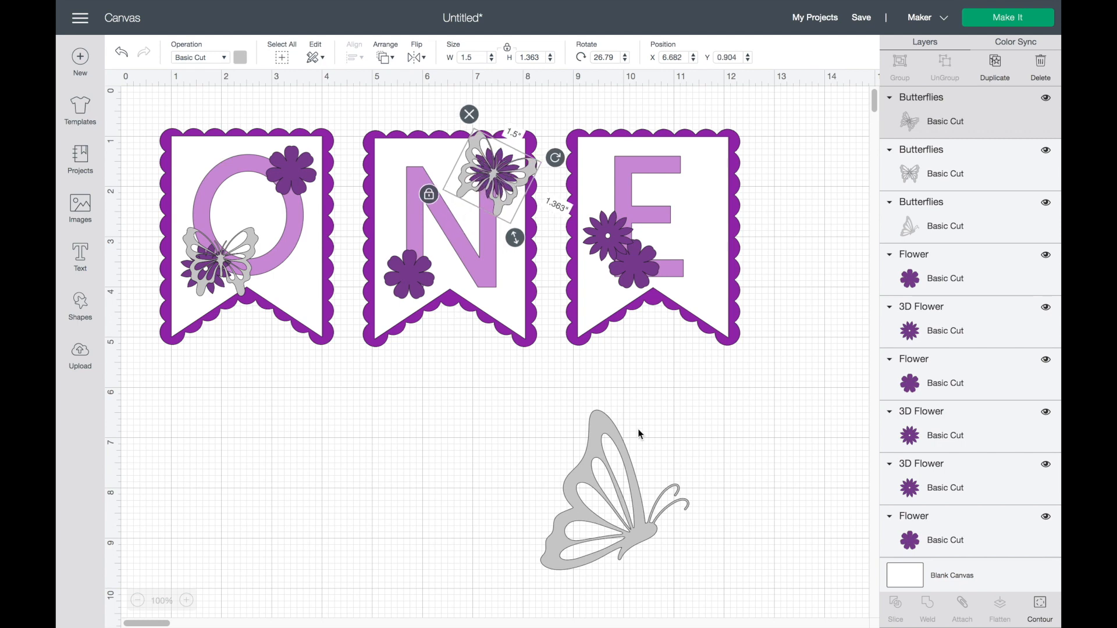
Step: Set the side-view butterfly's width to 1 inch with its proportions locked
{"action": "left_click", "coordinate": [643, 547]}
{"action": "left_click", "coordinate": [481, 53]}
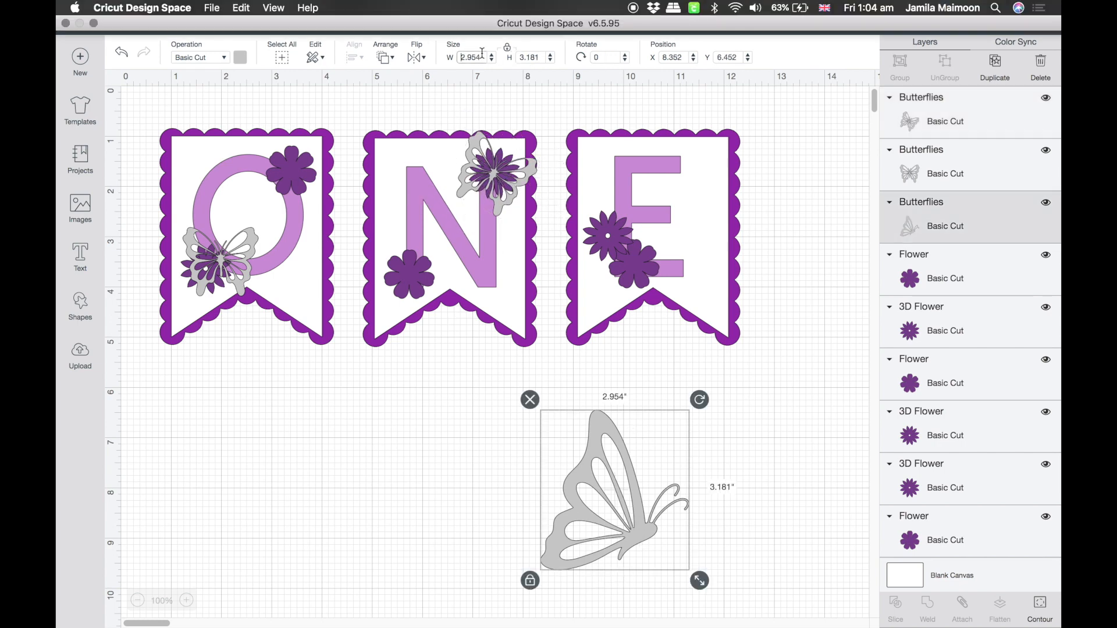
{"action": "type", "text": "1"}
{"action": "key", "text": "Return"}
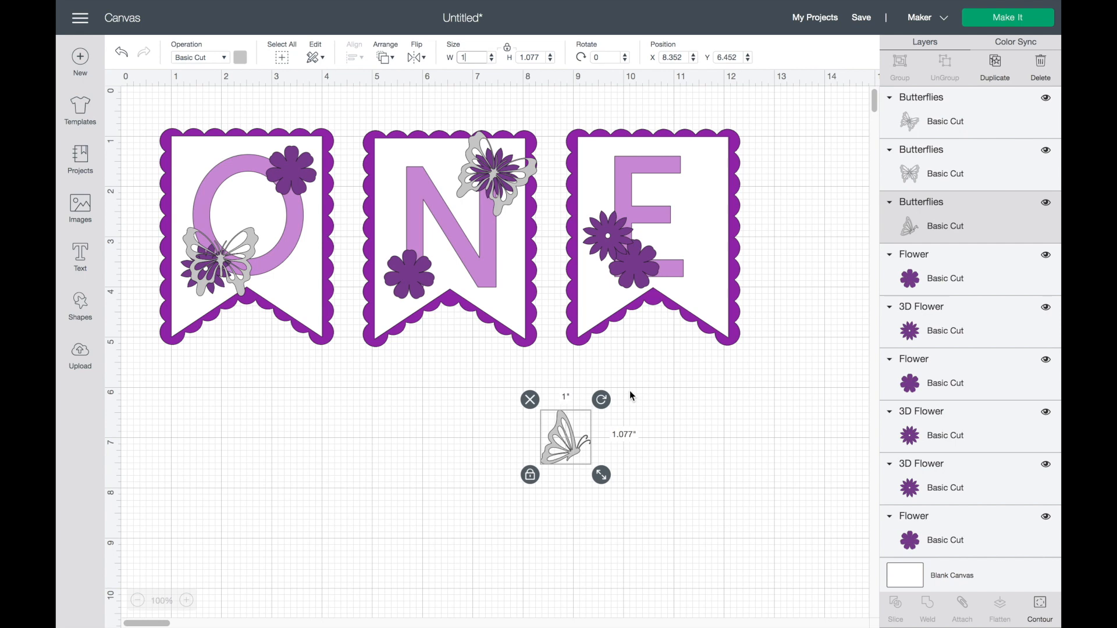
{"action": "left_click", "coordinate": [538, 58]}
{"action": "left_click", "coordinate": [844, 218]}
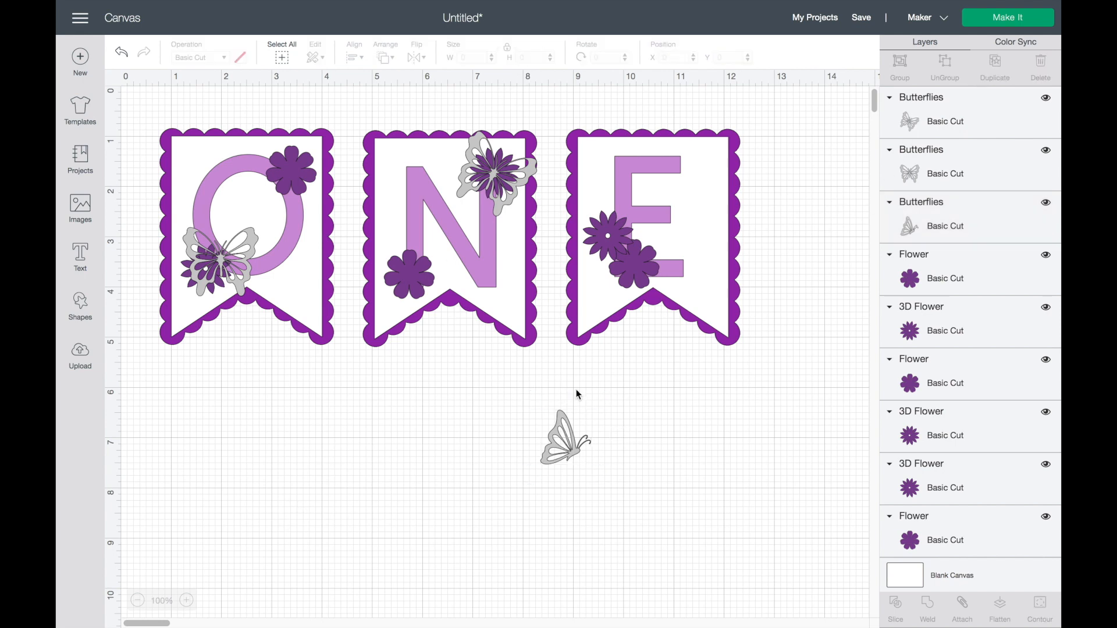
Step: Place the side-view butterfly on the E banner's upper flower and duplicate it, putting one copy on the N banner's lower flower
{"action": "left_click_drag", "start_coordinate": [565, 454], "coordinate": [613, 237]}
{"action": "left_click", "coordinate": [992, 65]}
{"action": "left_click", "coordinate": [1009, 71]}
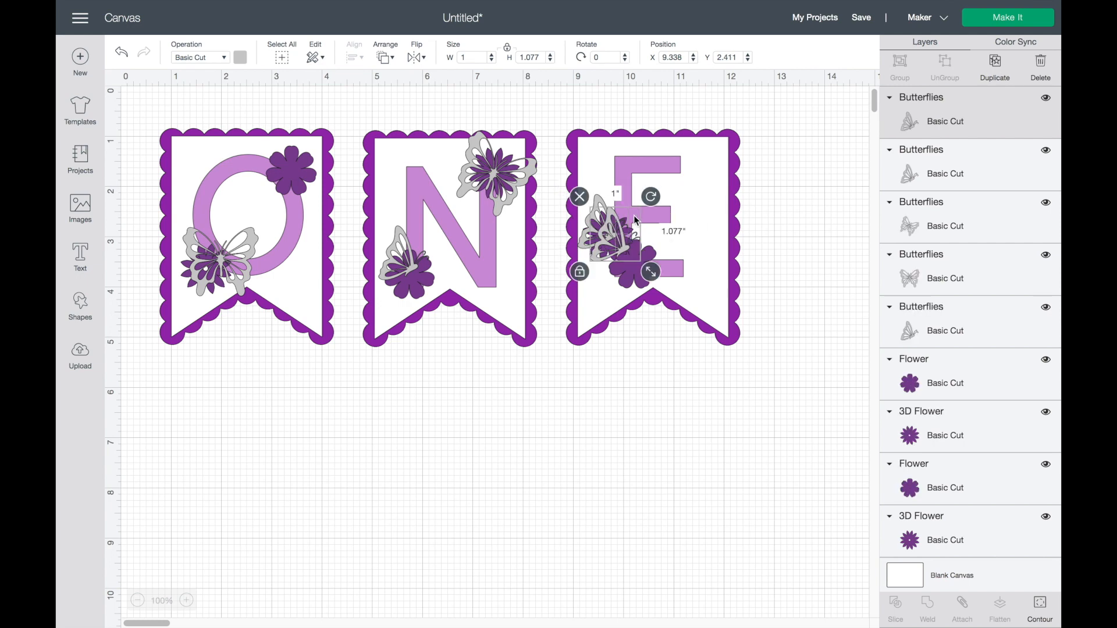
Step: Flip the extra side-view butterfly copy horizontally and place it over the E banner's lower flower
{"action": "left_click", "coordinate": [417, 57]}
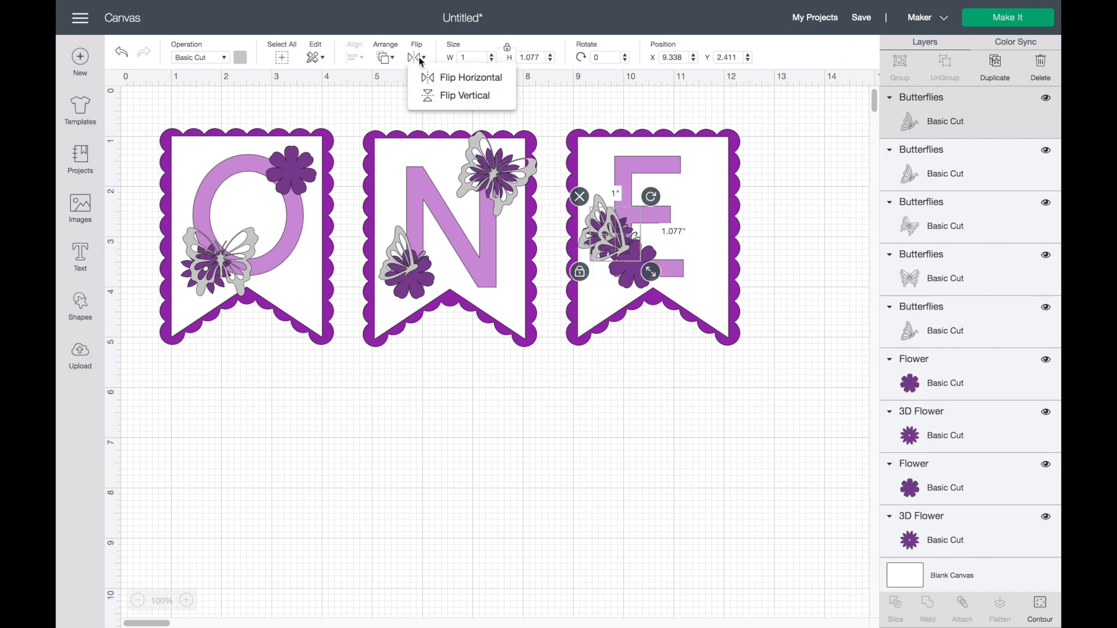
{"action": "left_click", "coordinate": [456, 86]}
{"action": "left_click_drag", "start_coordinate": [608, 256], "coordinate": [633, 277]}
{"action": "left_click", "coordinate": [569, 372]}
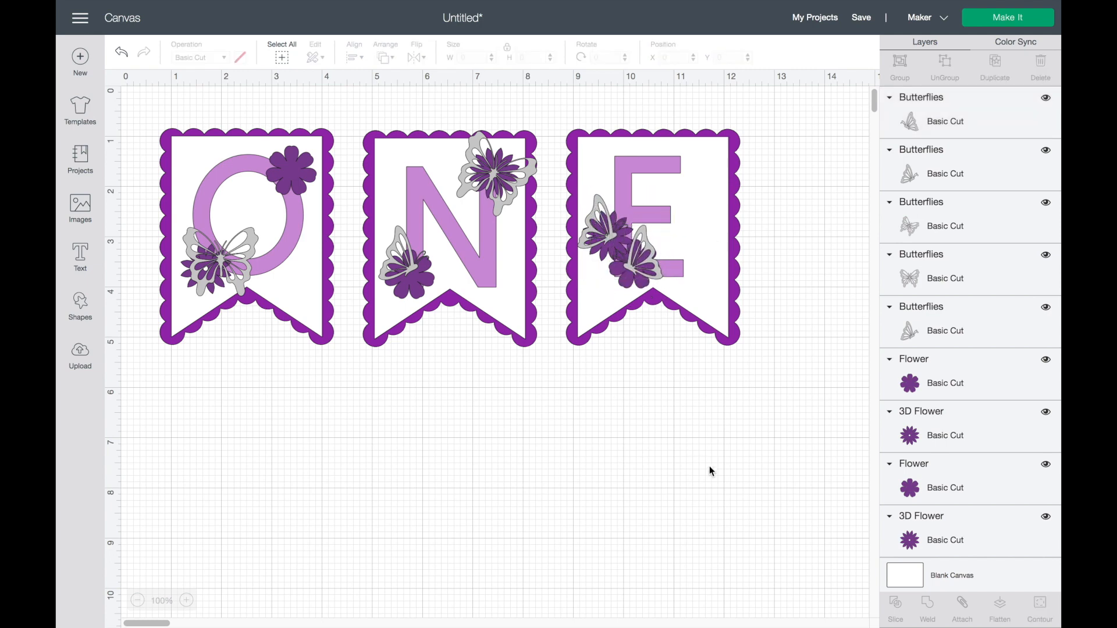
Step: Add the text "Thank you for watching! :)" and place it below the three banners
{"action": "left_click", "coordinate": [80, 255]}
{"action": "type", "text": "Than"}
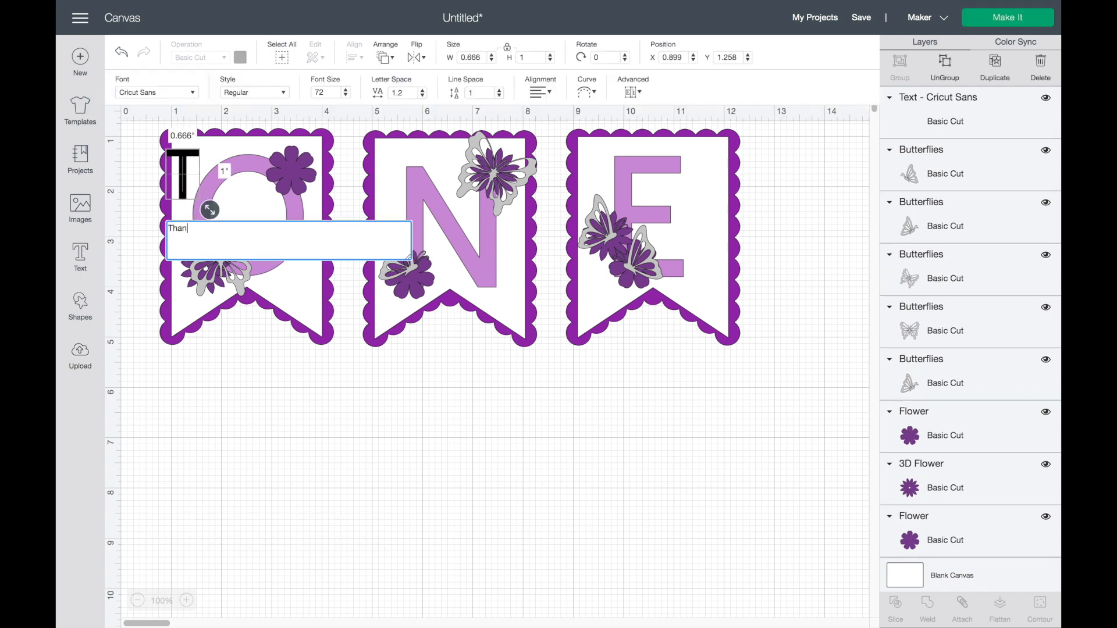
{"action": "type", "text": "k you for watc"}
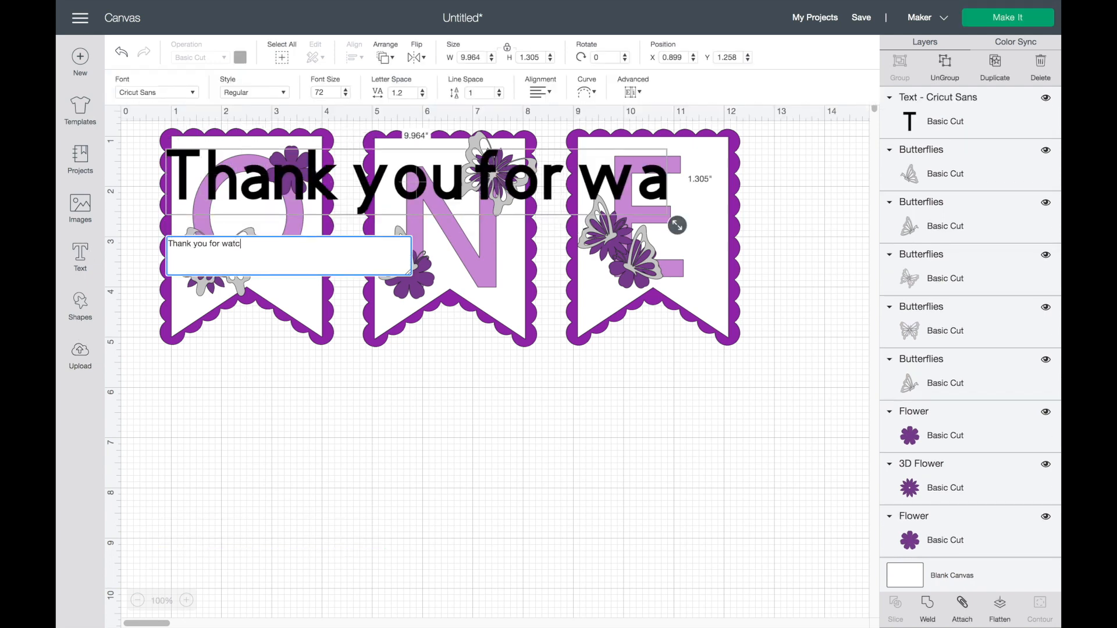
{"action": "type", "text": "hing@"}
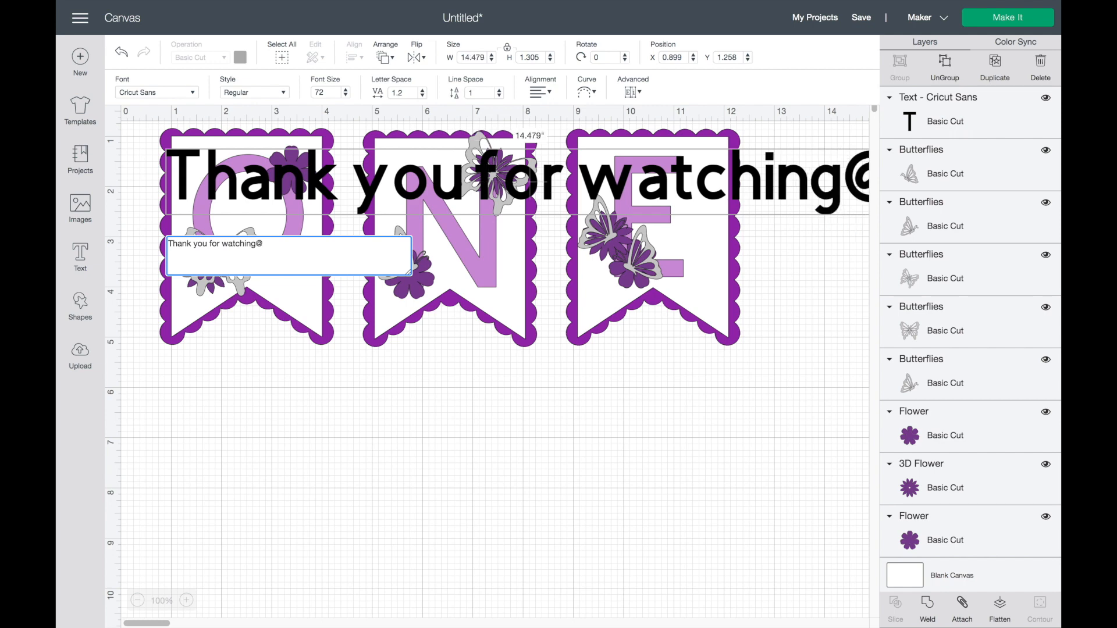
{"action": "key", "text": "BackSpace"}
{"action": "type", "text": "! :)"}
{"action": "left_click", "coordinate": [544, 346]}
{"action": "left_click_drag", "start_coordinate": [585, 181], "coordinate": [540, 414]}
{"action": "left_click", "coordinate": [796, 225]}
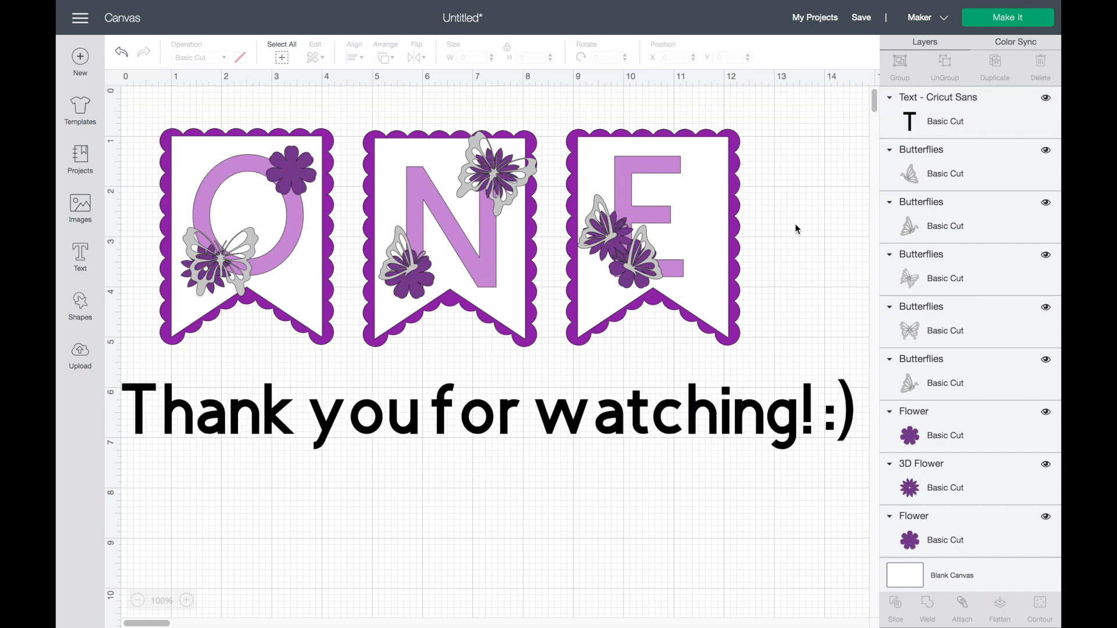